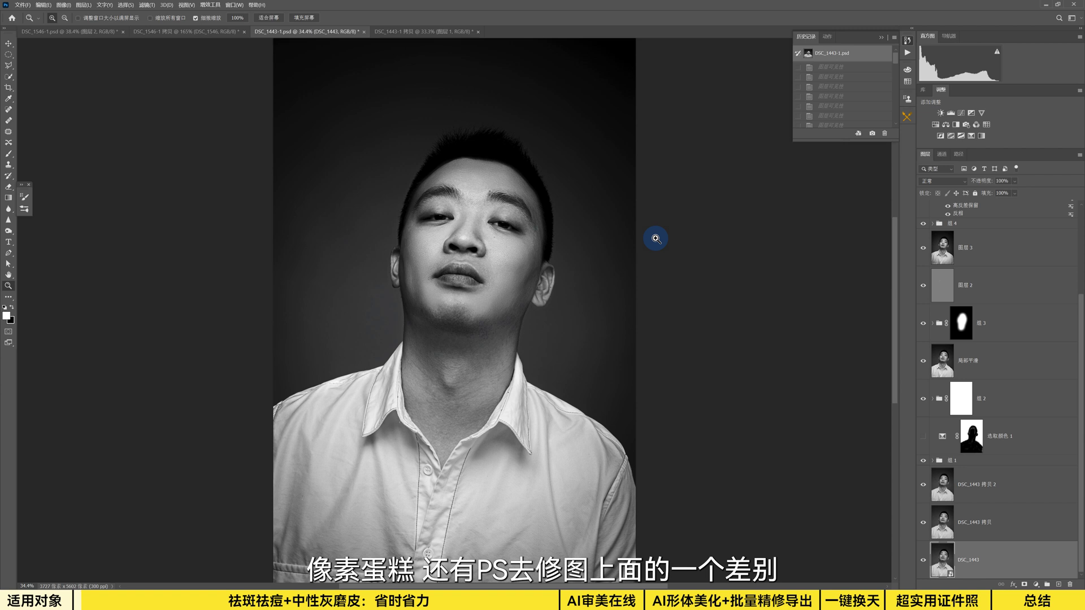
# Step: Examine the retouched portrait's skin texture up close around the nose, cheeks and mouth
pyautogui.click(471, 262)
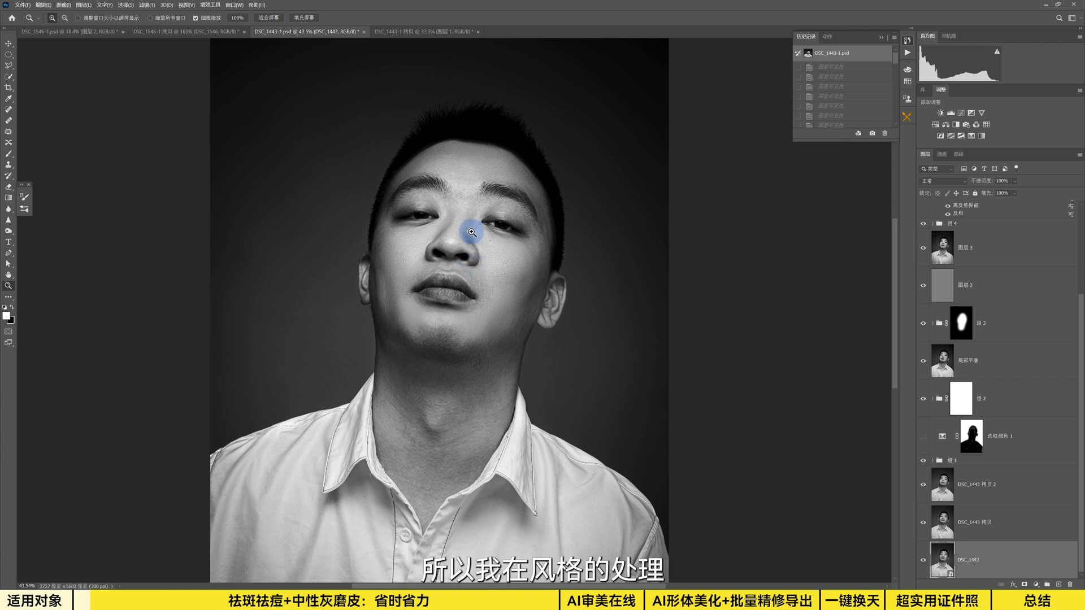
pyautogui.moveTo(503, 264); pyautogui.dragTo(519, 280)
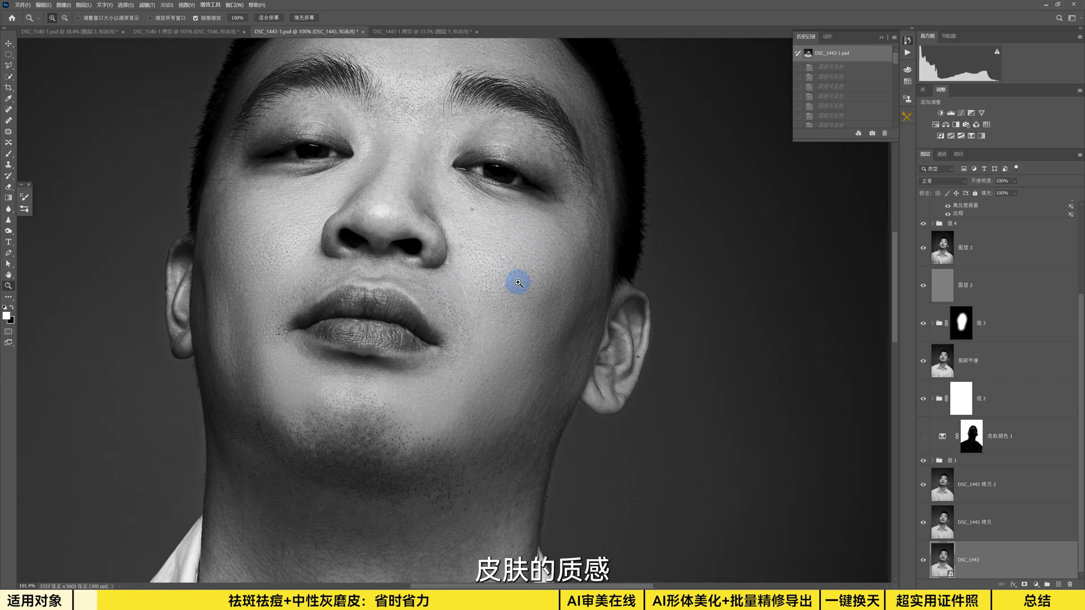
pyautogui.moveTo(514, 274); pyautogui.dragTo(525, 288)
pyautogui.moveTo(544, 343); pyautogui.dragTo(598, 363)
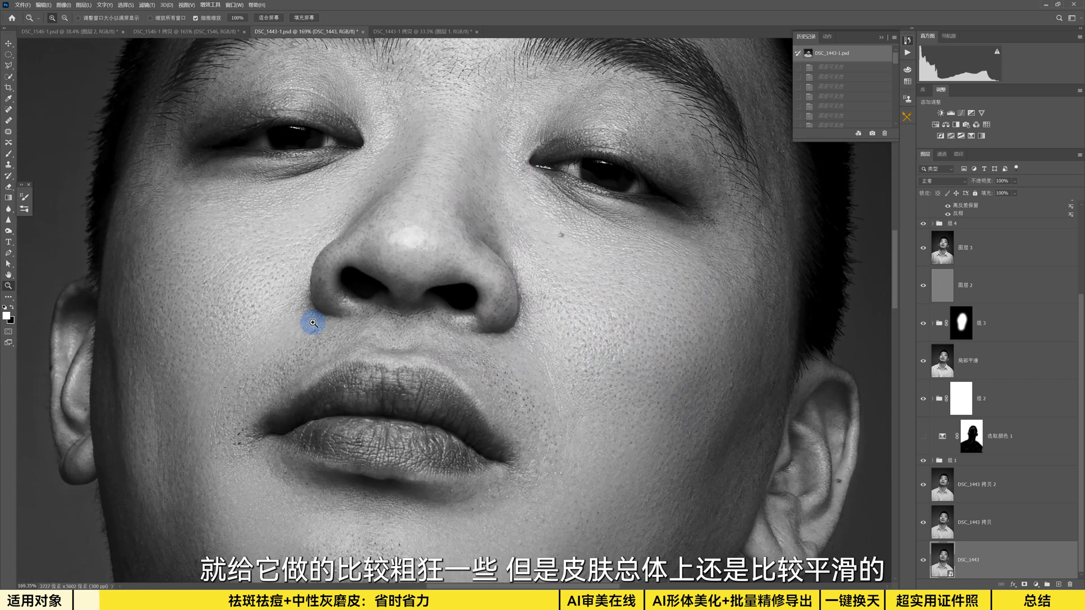
pyautogui.moveTo(738, 391); pyautogui.dragTo(728, 380)
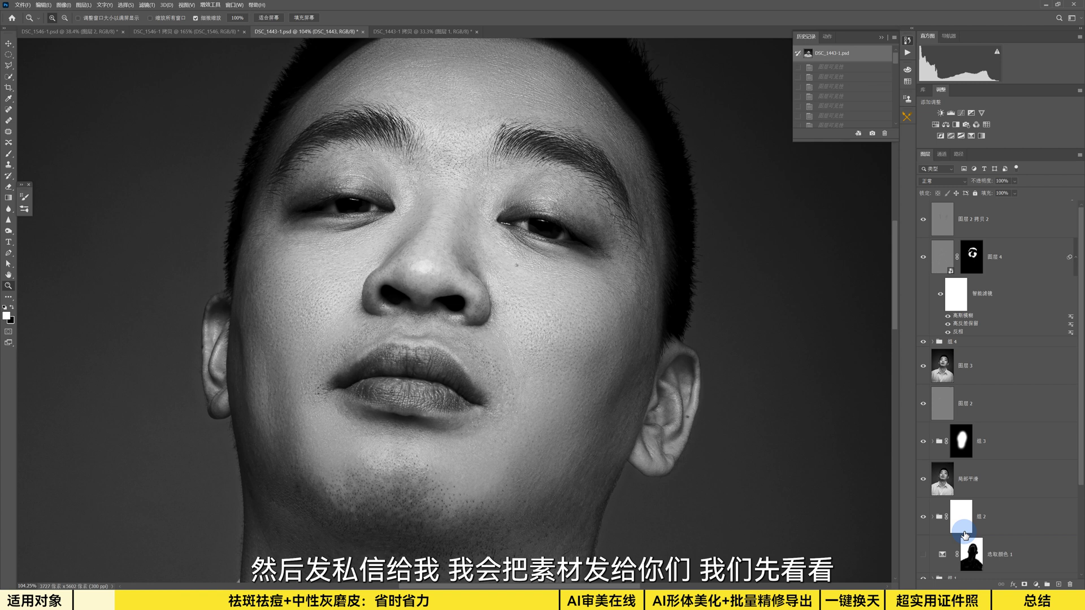
# Step: Compare the retouching stages by isolating the original DSC_1443 layer and showing the layers and groups above it again one after another
pyautogui.scroll(-3, 962, 492)
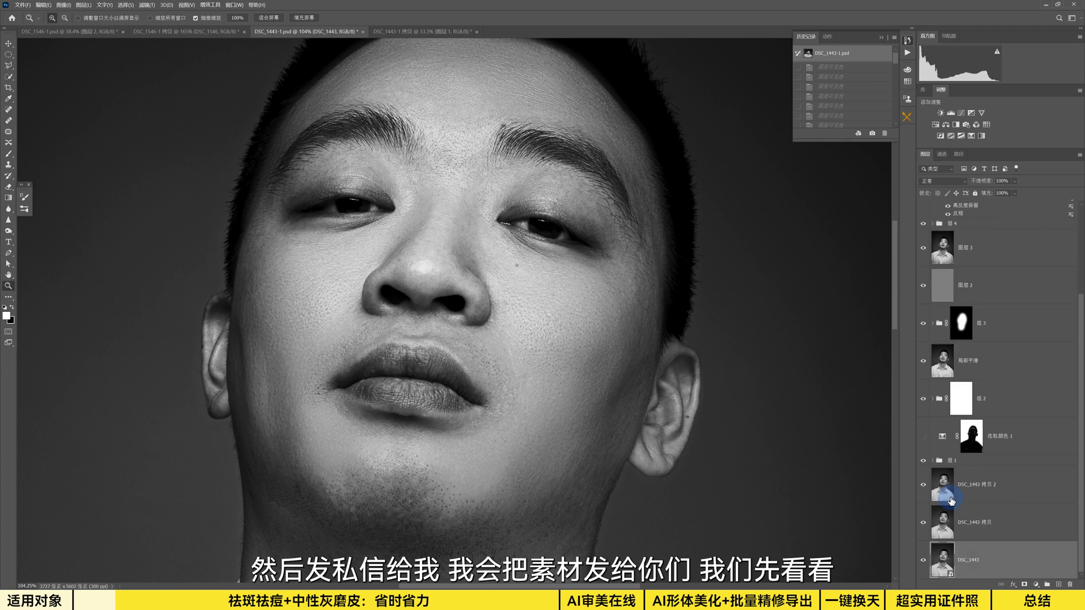
pyautogui.keyDown('alt'); pyautogui.click(923, 567); pyautogui.keyUp('alt')
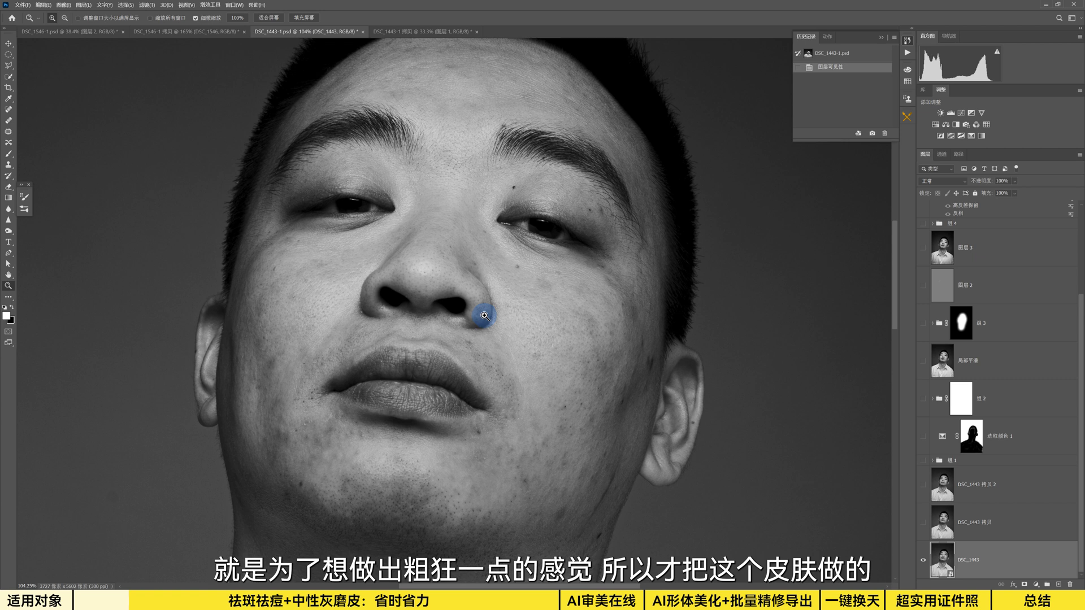
pyautogui.click(923, 522)
pyautogui.click(923, 485)
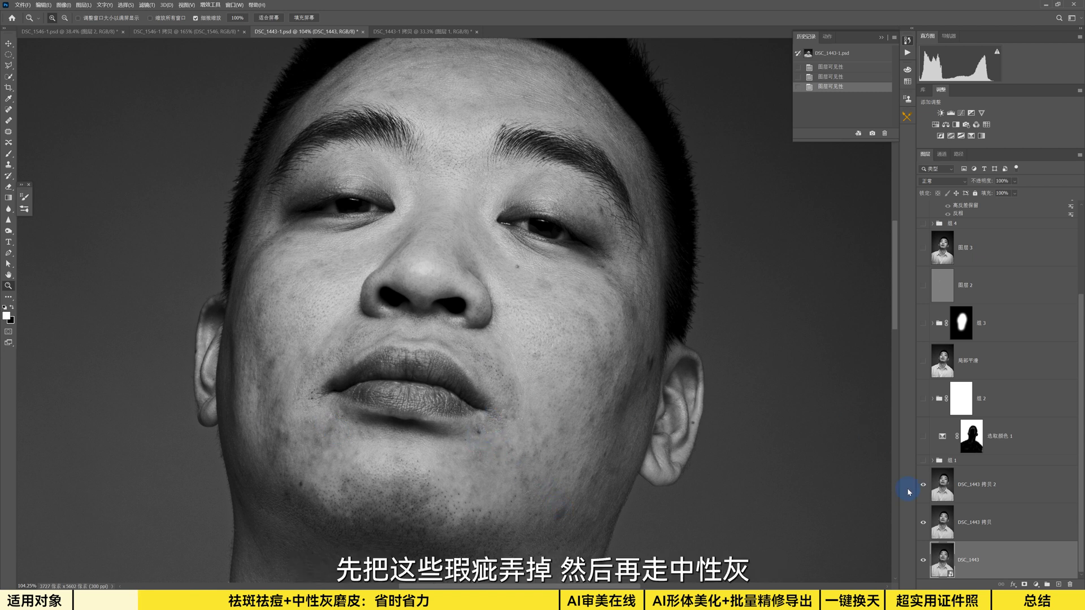
pyautogui.click(923, 460)
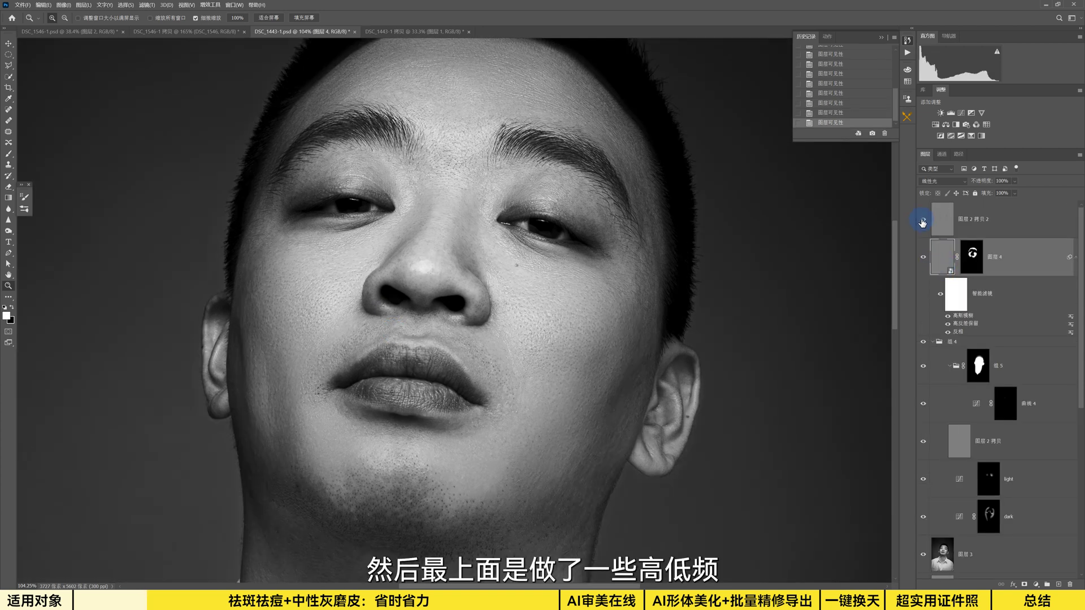
pyautogui.moveTo(523, 293)
pyautogui.mouseDown()
pyautogui.moveTo(513, 296)
pyautogui.moveTo(521, 301)
pyautogui.mouseUp()
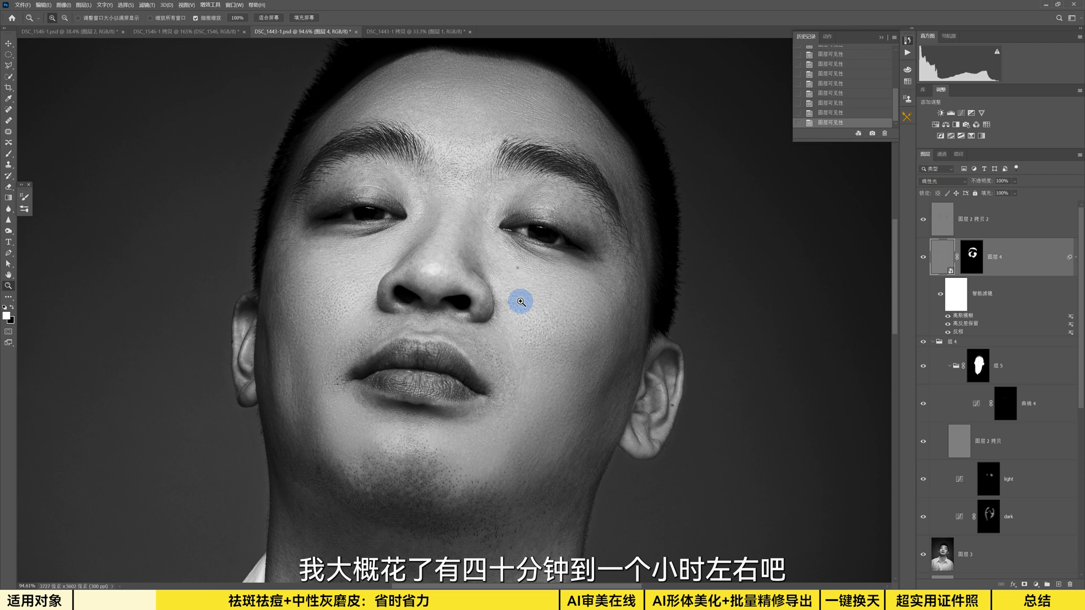
pyautogui.moveTo(520, 302); pyautogui.dragTo(529, 302)
# Step: Hide all layers except DSC_1443, DSC_1443 拷贝 and DSC_1443 拷贝 2
pyautogui.scroll(-8, 927, 485)
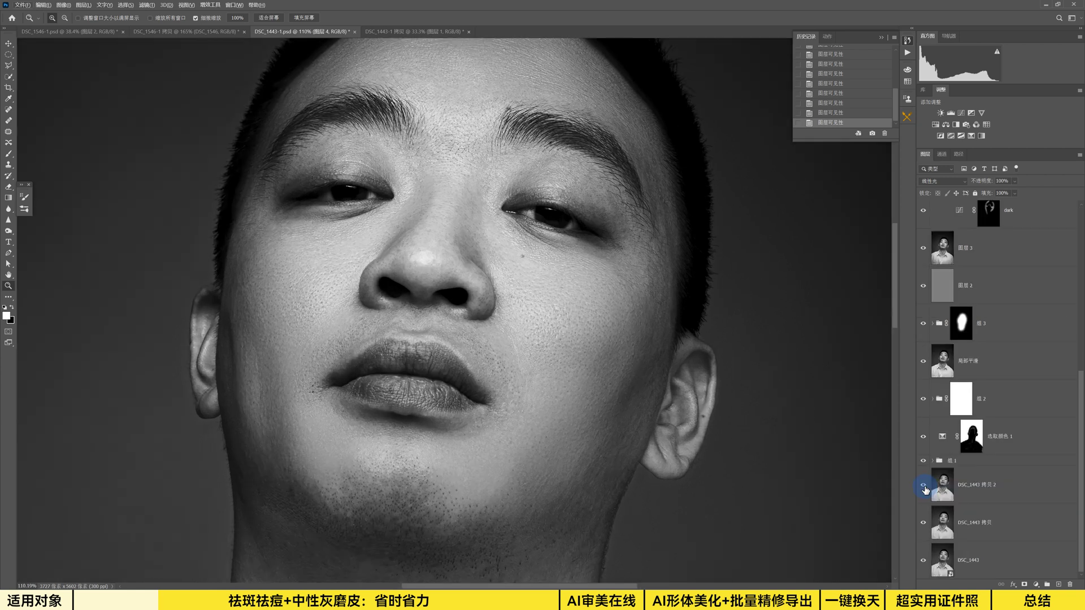
pyautogui.keyDown('alt'); pyautogui.click(924, 560); pyautogui.keyUp('alt')
pyautogui.click(924, 485)
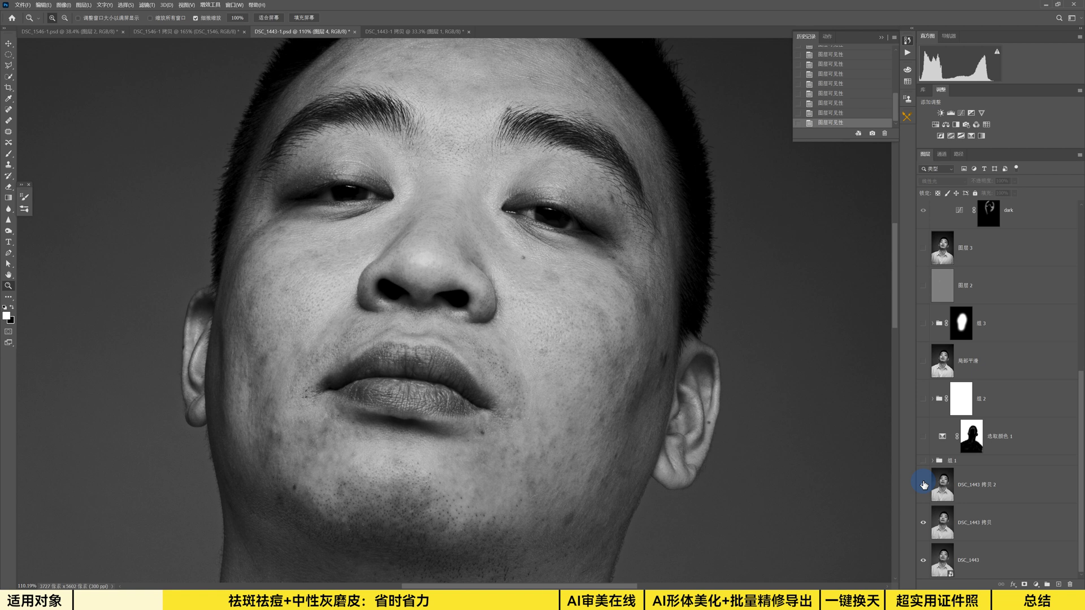
pyautogui.keyDown('alt'); pyautogui.click(622, 364); pyautogui.keyUp('alt')
pyautogui.click(622, 365)
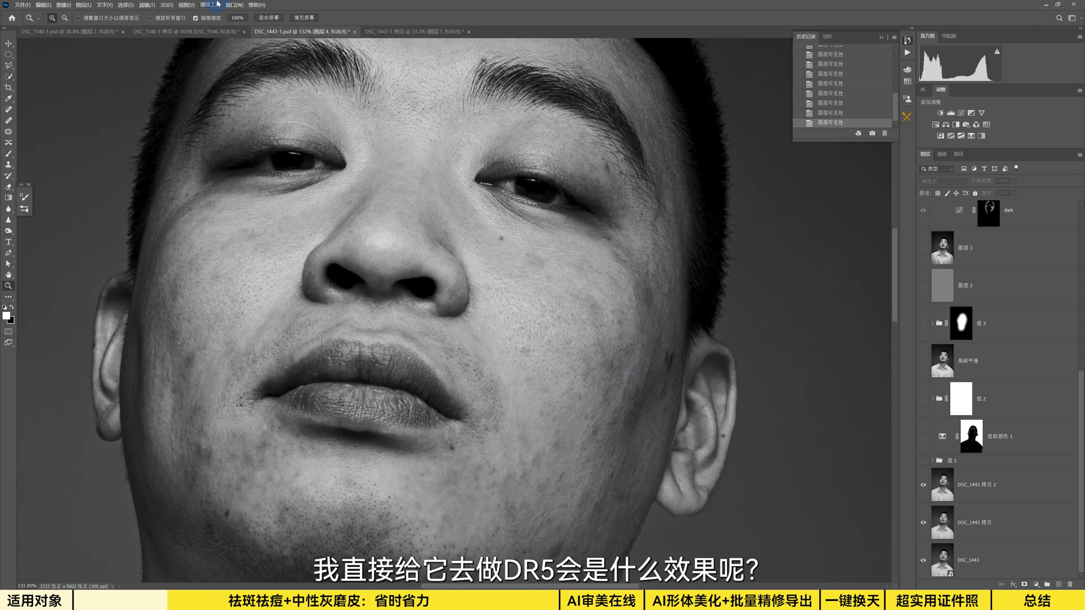
# Step: Open the DR5 retouching panel and outline the man's face with the freehand Lasso tool
pyautogui.click(906, 118)
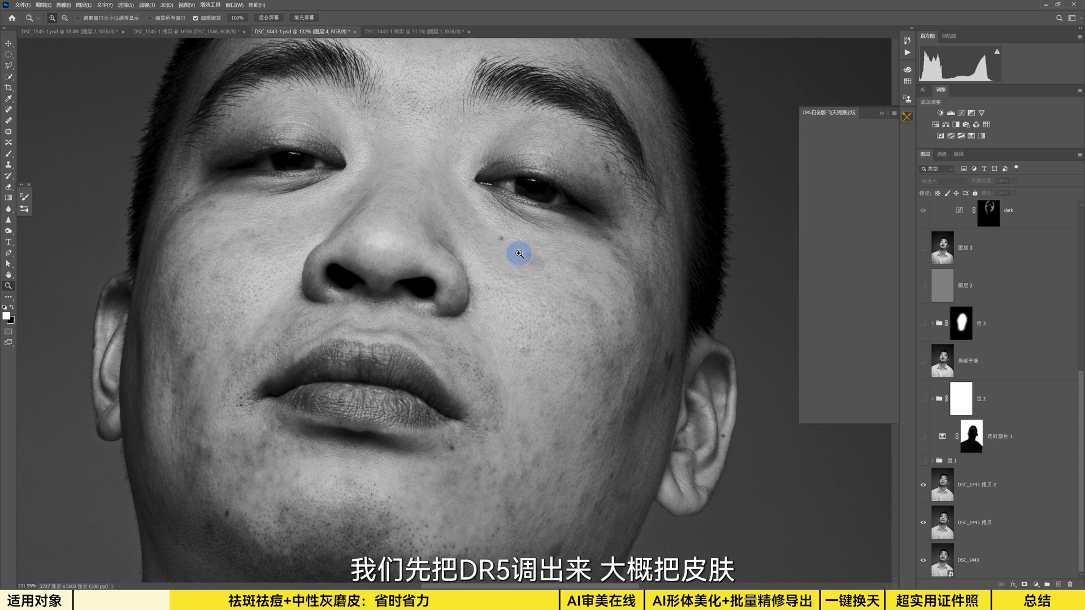
pyautogui.keyDown('alt'); pyautogui.click(528, 254); pyautogui.keyUp('alt')
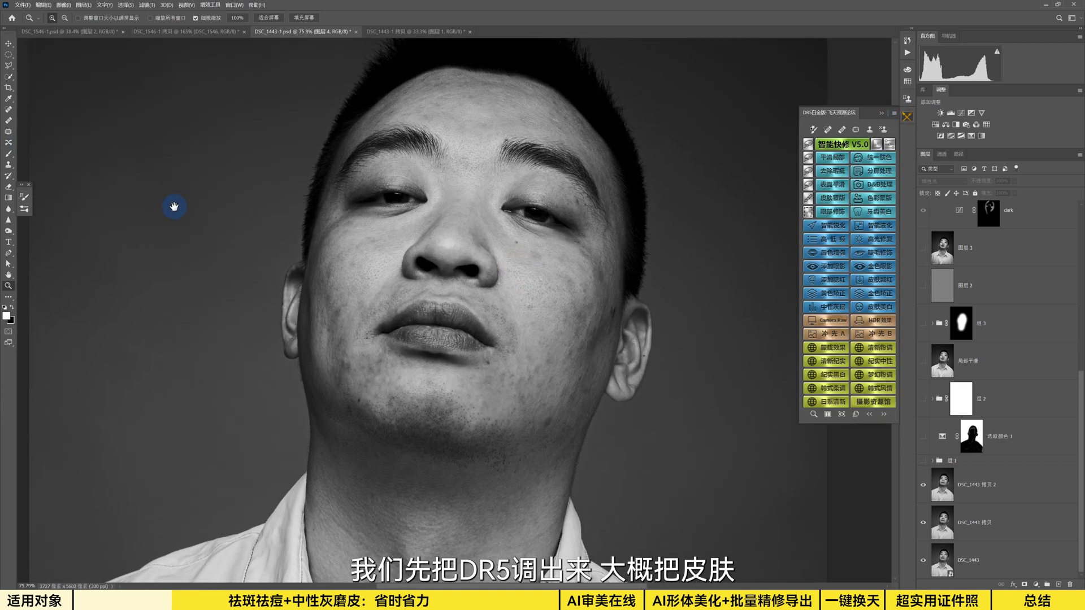
pyautogui.click(9, 65)
pyautogui.hotkey('shift', 'l')
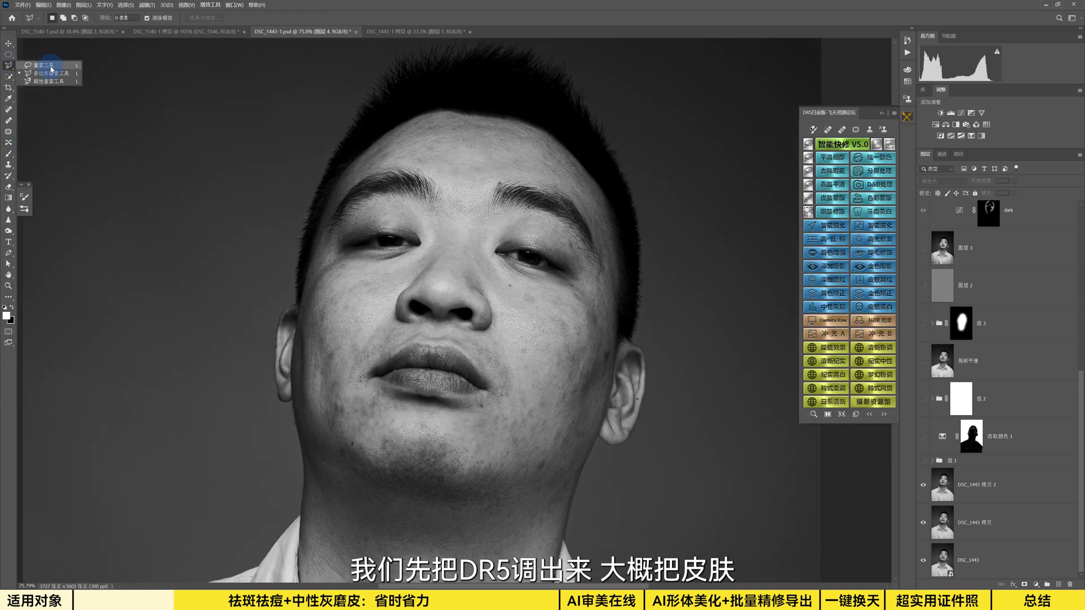
pyautogui.moveTo(336, 175)
pyautogui.mouseDown()
pyautogui.moveTo(453, 114)
pyautogui.moveTo(579, 158)
pyautogui.moveTo(637, 313)
pyautogui.moveTo(570, 545)
pyautogui.moveTo(456, 545)
pyautogui.moveTo(346, 503)
pyautogui.moveTo(303, 458)
pyautogui.moveTo(283, 399)
pyautogui.moveTo(294, 257)
pyautogui.moveTo(334, 160)
pyautogui.moveTo(395, 108)
pyautogui.moveTo(479, 109)
pyautogui.moveTo(574, 141)
pyautogui.moveTo(616, 211)
pyautogui.mouseUp()
# Step: Run DR5's 智能快修 V5.0 on the selected face and accept the portrait-size ellipse placed around the head
pyautogui.click(840, 145)
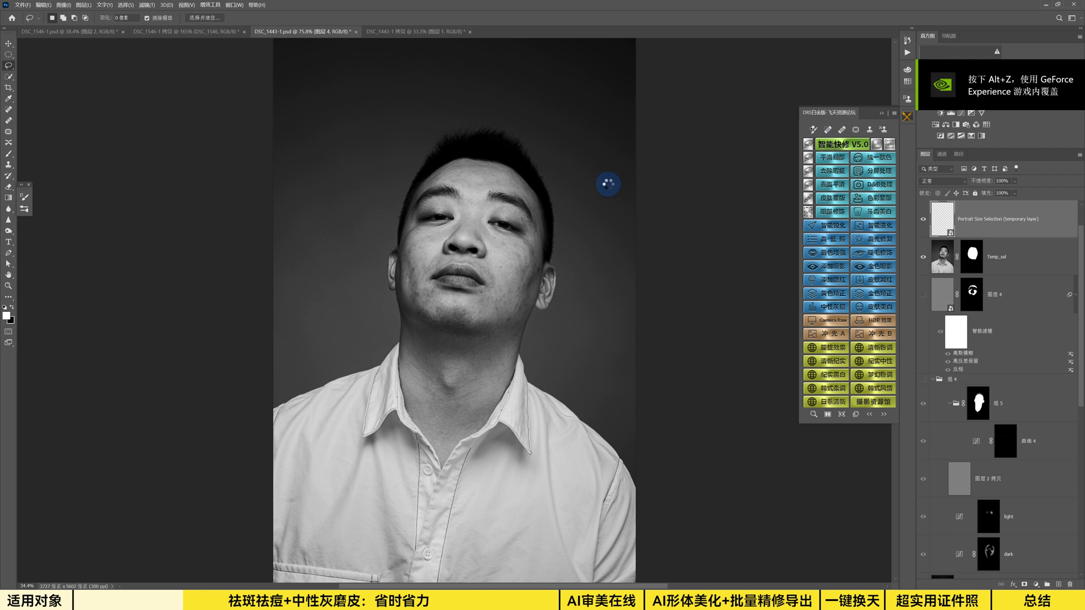
pyautogui.moveTo(509, 235); pyautogui.dragTo(491, 248)
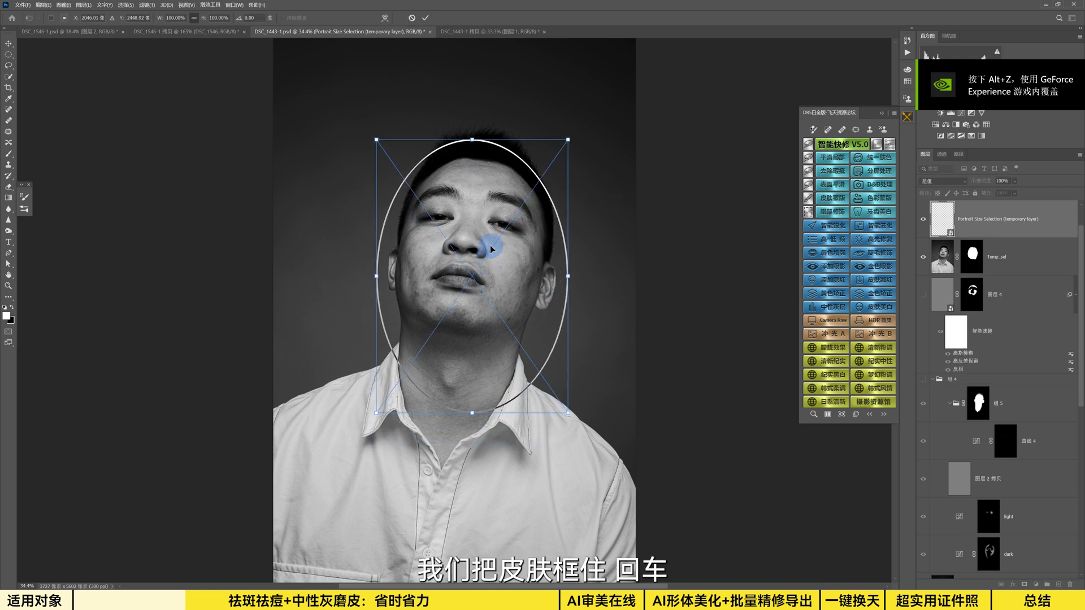
pyautogui.press('Return')
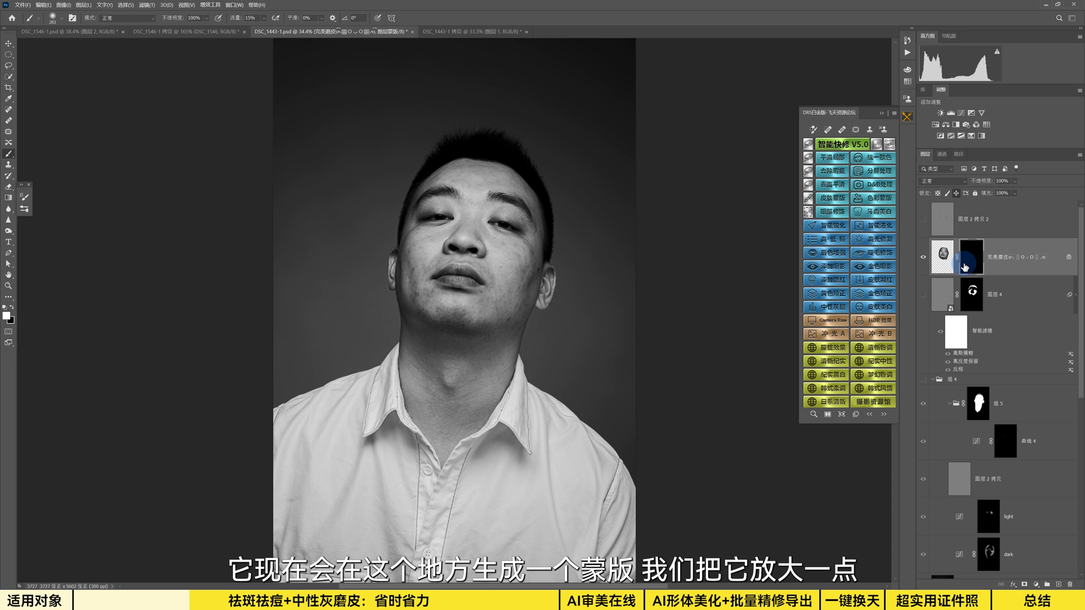
# Step: Paint white at 100% brush flow on the smoothing layer's black mask over the cheeks, forehead and chin
pyautogui.click(972, 264)
pyautogui.press('z')
pyautogui.moveTo(497, 249)
pyautogui.mouseDown()
pyautogui.moveTo(513, 254)
pyautogui.moveTo(525, 286)
pyautogui.mouseUp()
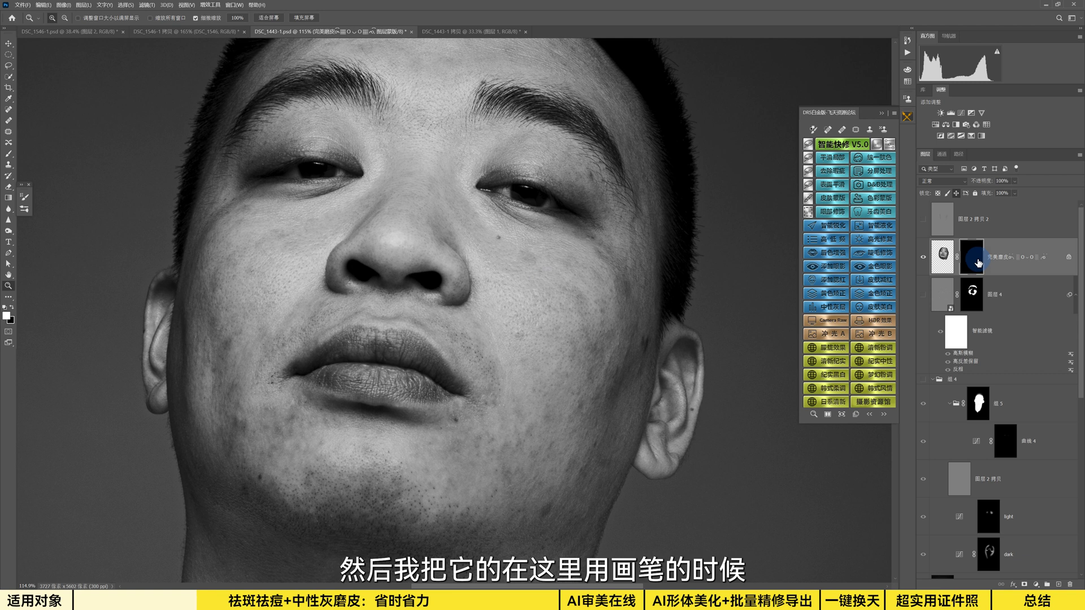
pyautogui.press('b')
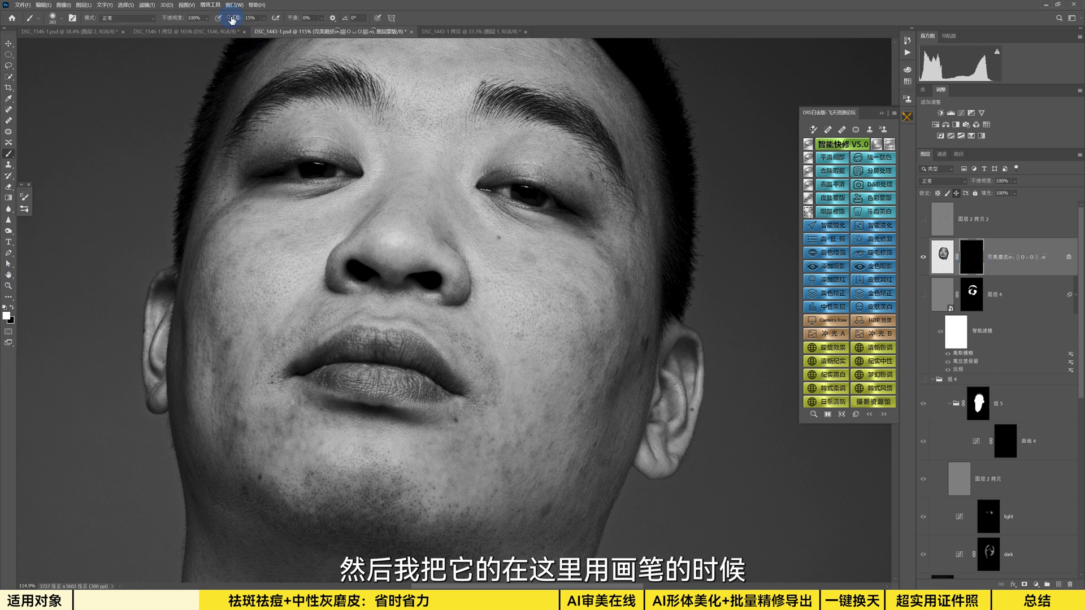
pyautogui.moveTo(233, 18); pyautogui.dragTo(237, 18)
pyautogui.hotkey('shift', '0')
pyautogui.moveTo(564, 308)
pyautogui.mouseDown()
pyautogui.moveTo(585, 348)
pyautogui.moveTo(592, 332)
pyautogui.moveTo(600, 346)
pyautogui.moveTo(561, 455)
pyautogui.moveTo(512, 500)
pyautogui.moveTo(406, 511)
pyautogui.moveTo(248, 458)
pyautogui.moveTo(218, 335)
pyautogui.moveTo(260, 242)
pyautogui.moveTo(277, 251)
pyautogui.moveTo(266, 280)
pyautogui.moveTo(283, 248)
pyautogui.moveTo(301, 380)
pyautogui.mouseUp()
pyautogui.moveTo(545, 131); pyautogui.dragTo(354, 135)
pyautogui.scroll(-5, 637, 503)
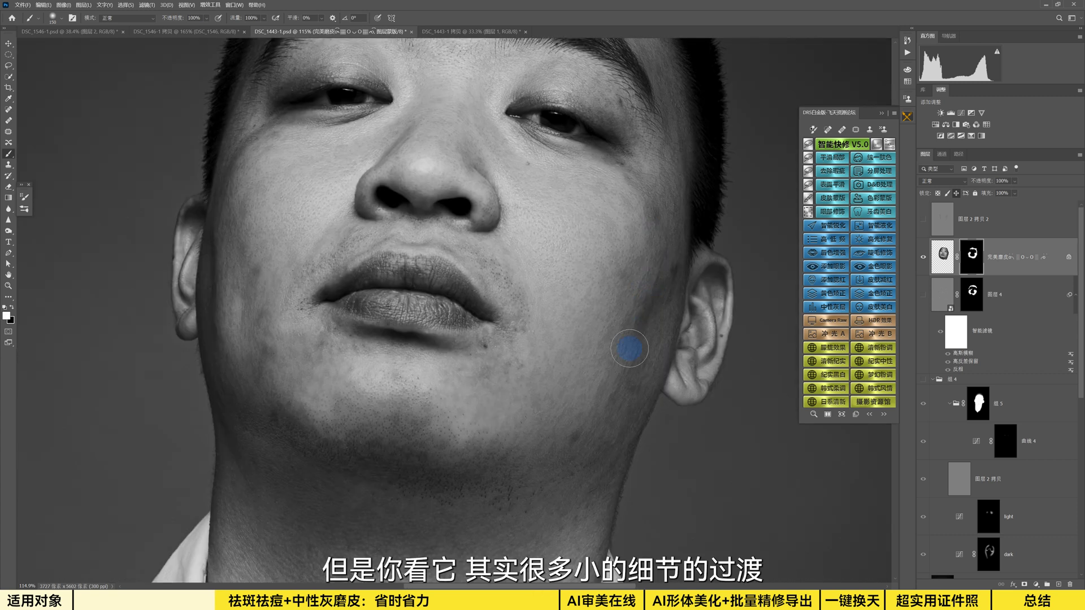
pyautogui.moveTo(569, 440)
pyautogui.mouseDown()
pyautogui.moveTo(426, 442)
pyautogui.moveTo(315, 391)
pyautogui.moveTo(281, 261)
pyautogui.moveTo(270, 332)
pyautogui.moveTo(283, 281)
pyautogui.moveTo(242, 305)
pyautogui.moveTo(222, 233)
pyautogui.moveTo(242, 195)
pyautogui.moveTo(263, 332)
pyautogui.moveTo(389, 377)
pyautogui.moveTo(242, 288)
pyautogui.moveTo(260, 265)
pyautogui.moveTo(280, 299)
pyautogui.moveTo(275, 271)
pyautogui.mouseUp()
# Step: Examine the smoothed skin around the cheeks, mouth and chin, both up close and in the whole portrait
pyautogui.press('z')
pyautogui.scroll(-5, 310, 283)
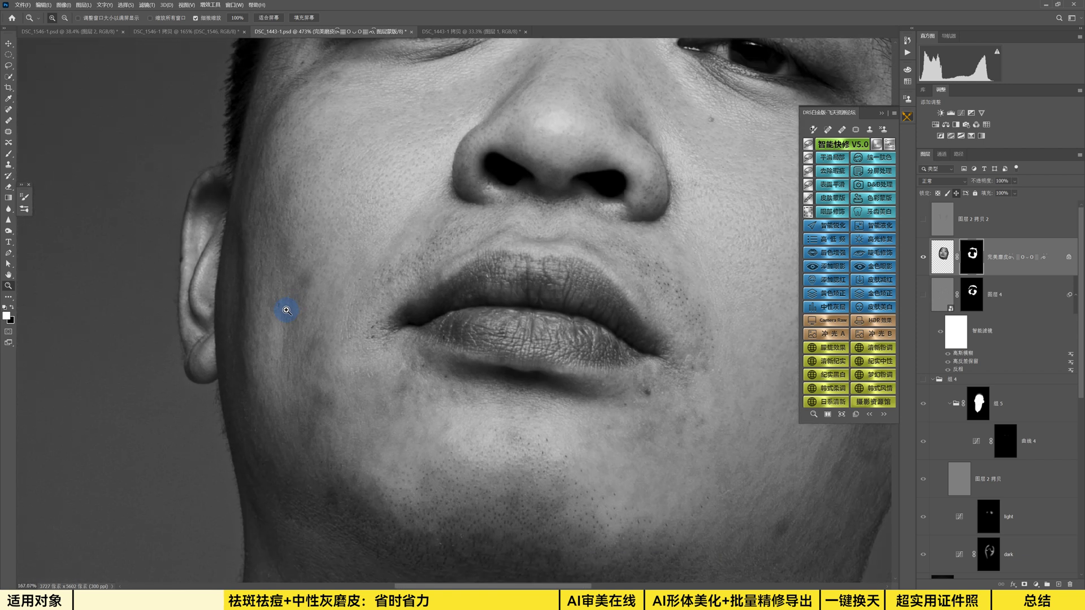
pyautogui.scroll(-4, 373, 281)
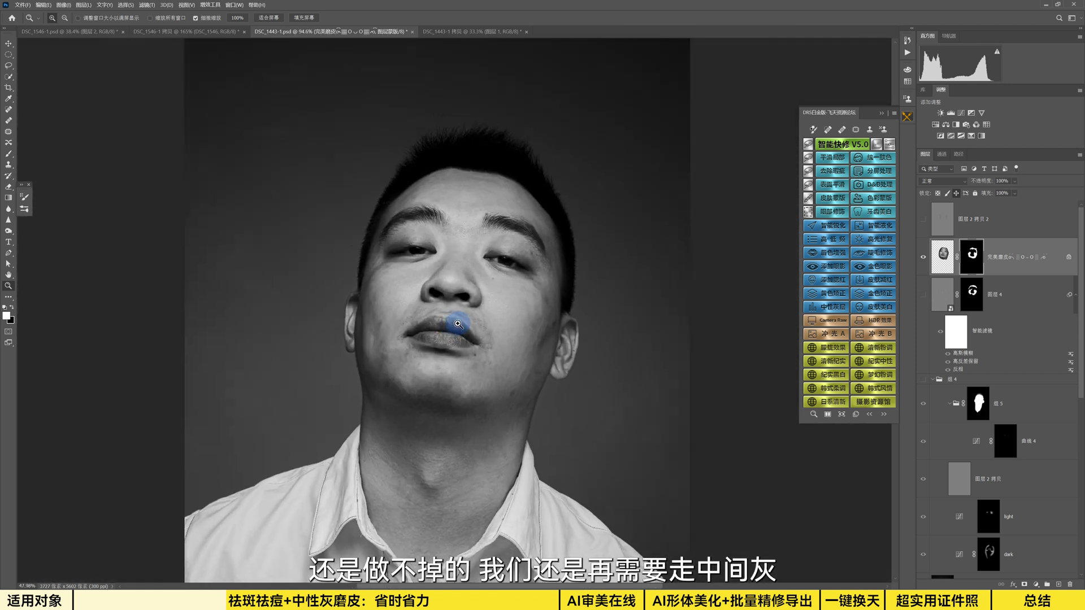
pyautogui.moveTo(472, 318); pyautogui.dragTo(460, 320)
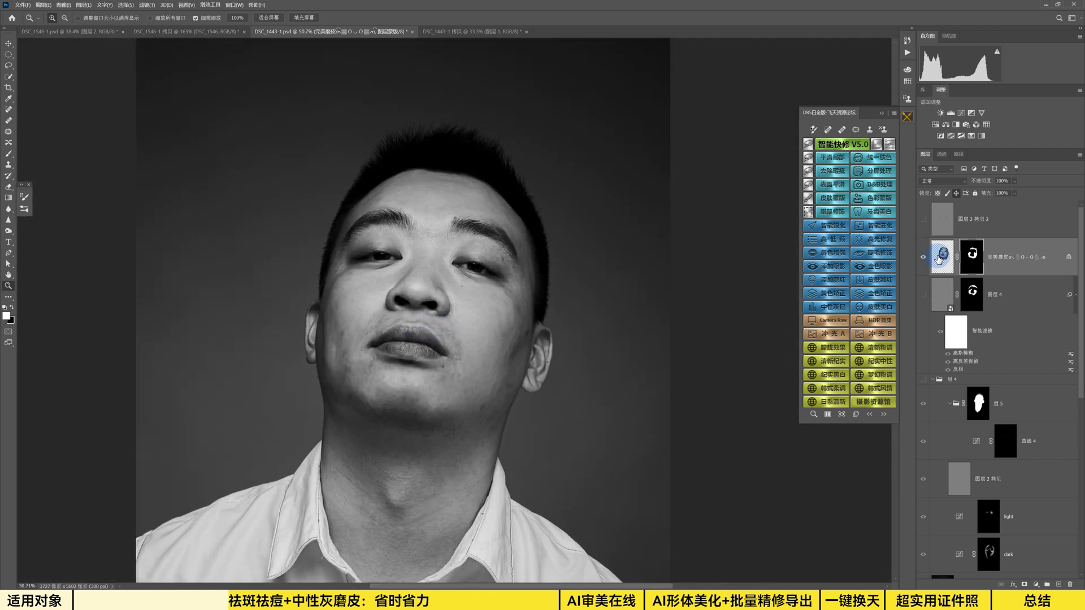
pyautogui.scroll(3, 447, 304)
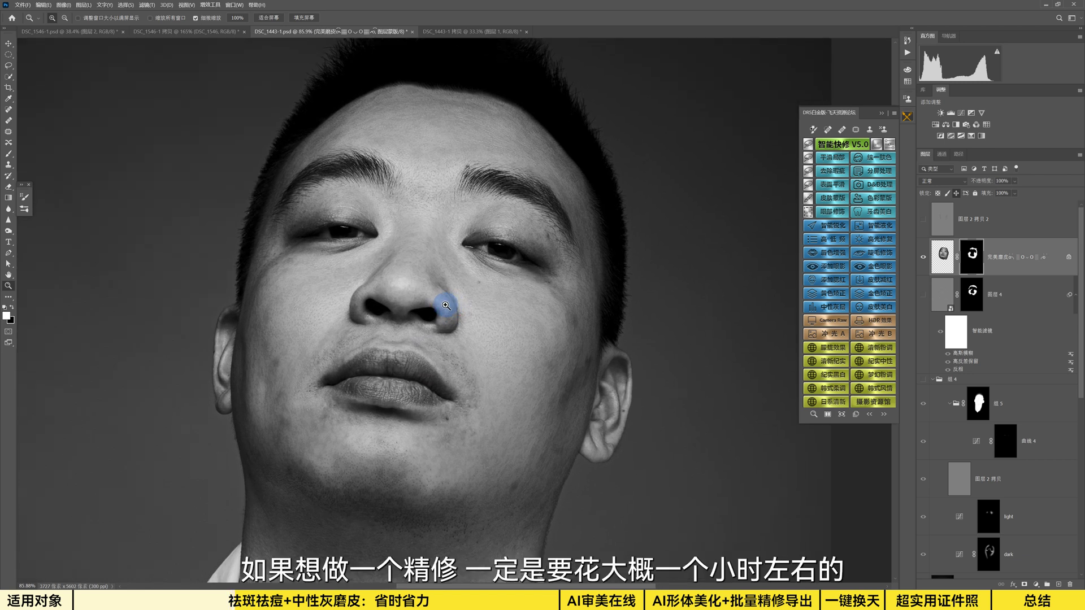
# Step: Switch to 像素蛋糕 (PixCake) and bring the unretouched face of the same portrait into close view
pyautogui.hotkey('alt', 'Tab')
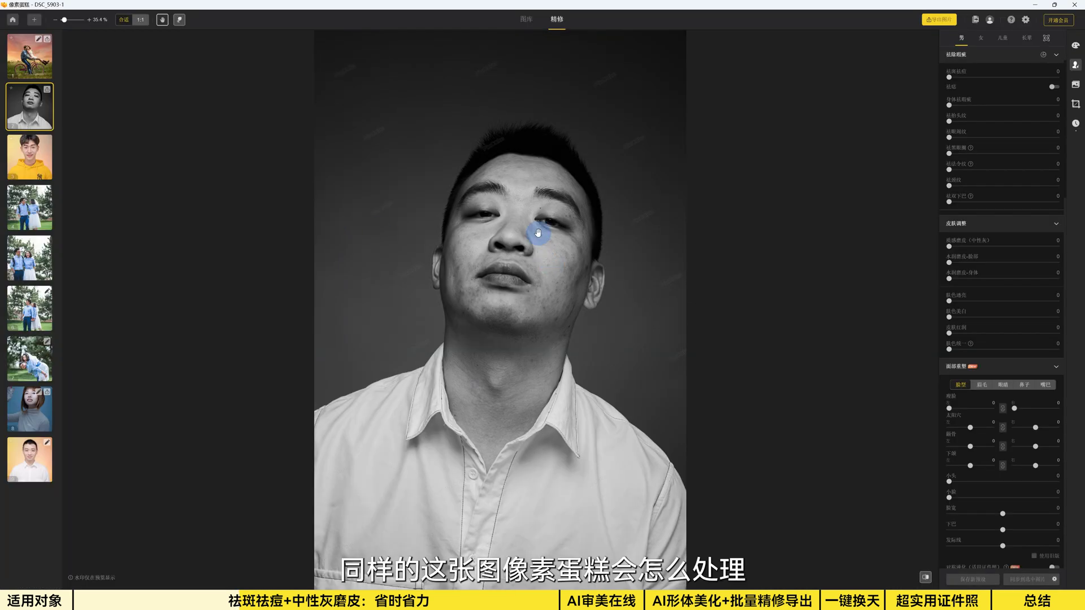
pyautogui.scroll(4, 538, 234)
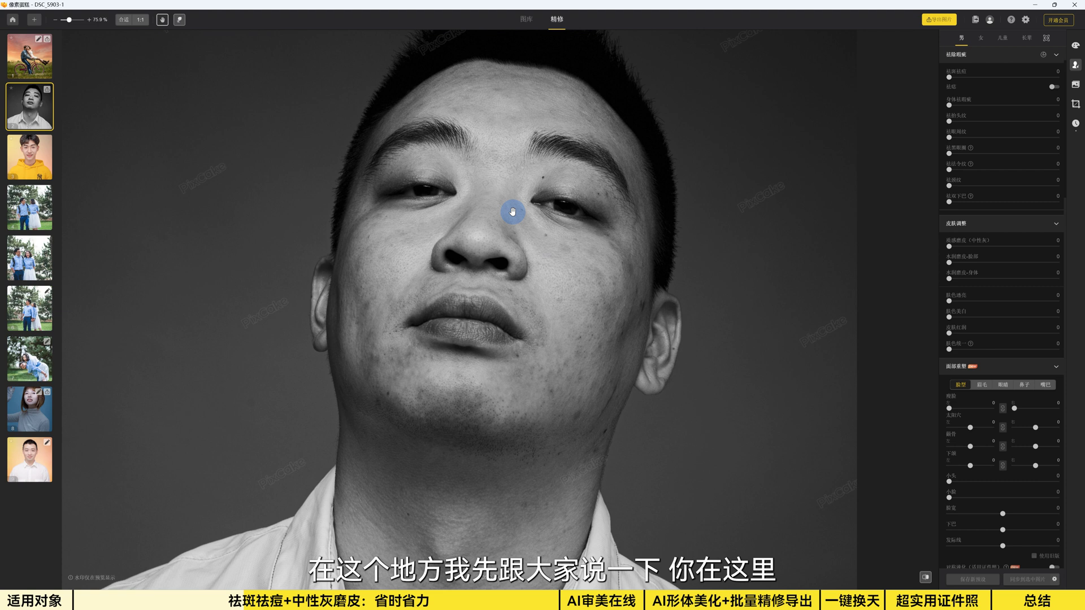
pyautogui.moveTo(512, 212); pyautogui.dragTo(495, 252)
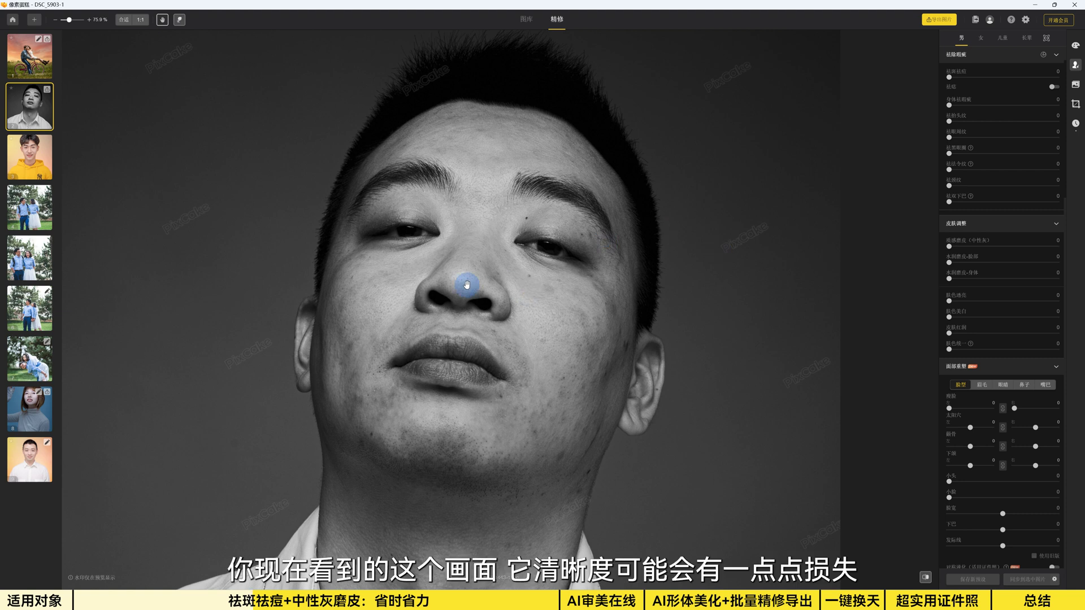
# Step: Check the large preview image size in the 精修-图像预览 settings and close the settings
pyautogui.click(1025, 19)
pyautogui.click(451, 265)
pyautogui.click(547, 236)
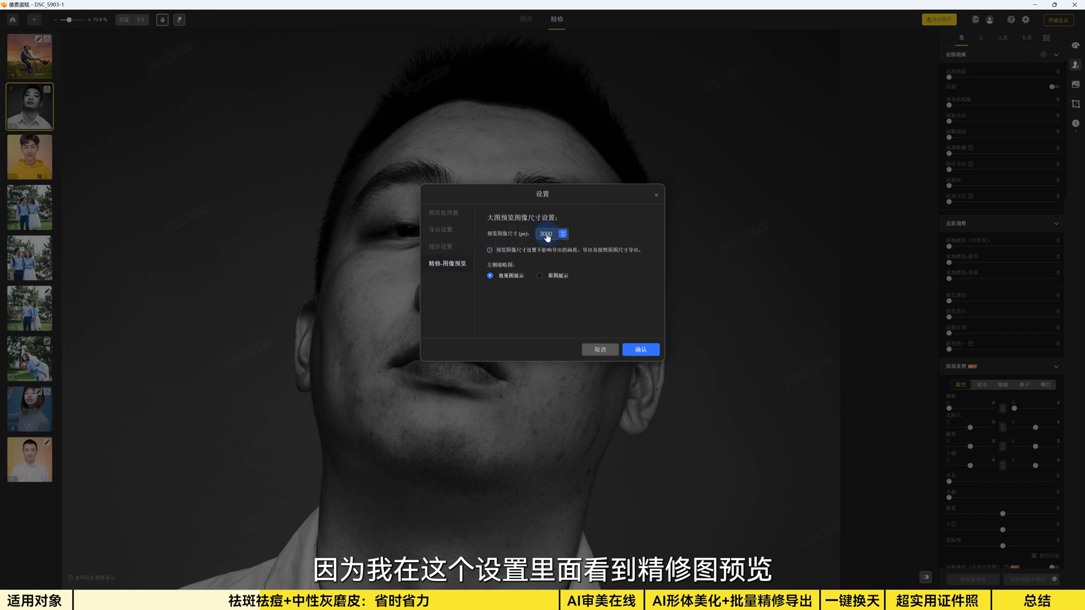
pyautogui.click(640, 354)
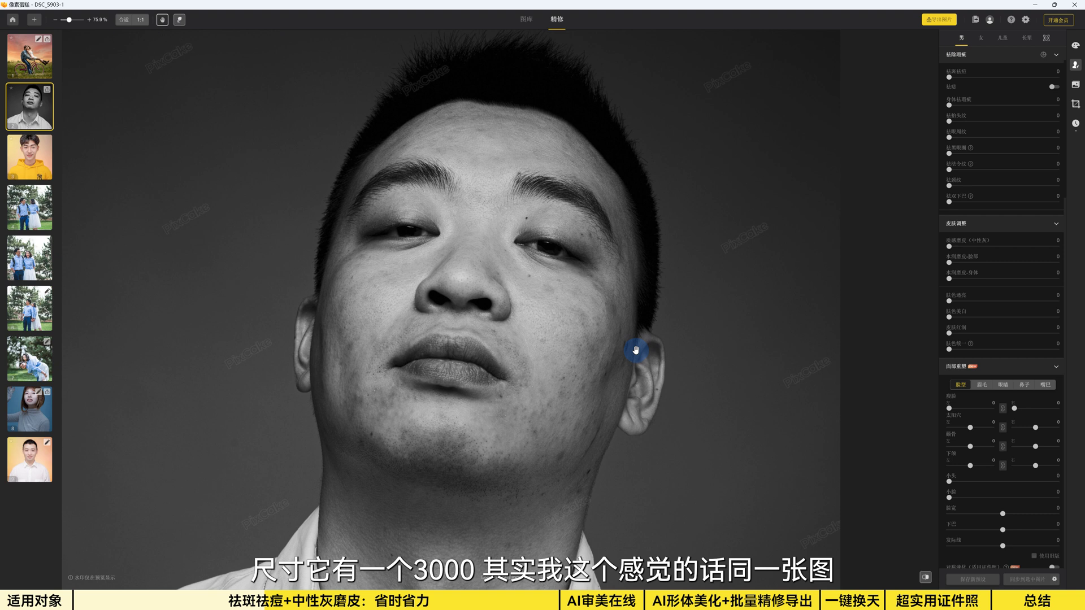
# Step: Apply the recommended 质感肌 preset to the black-and-white portrait and inspect the face up close
pyautogui.scroll(1, 544, 303)
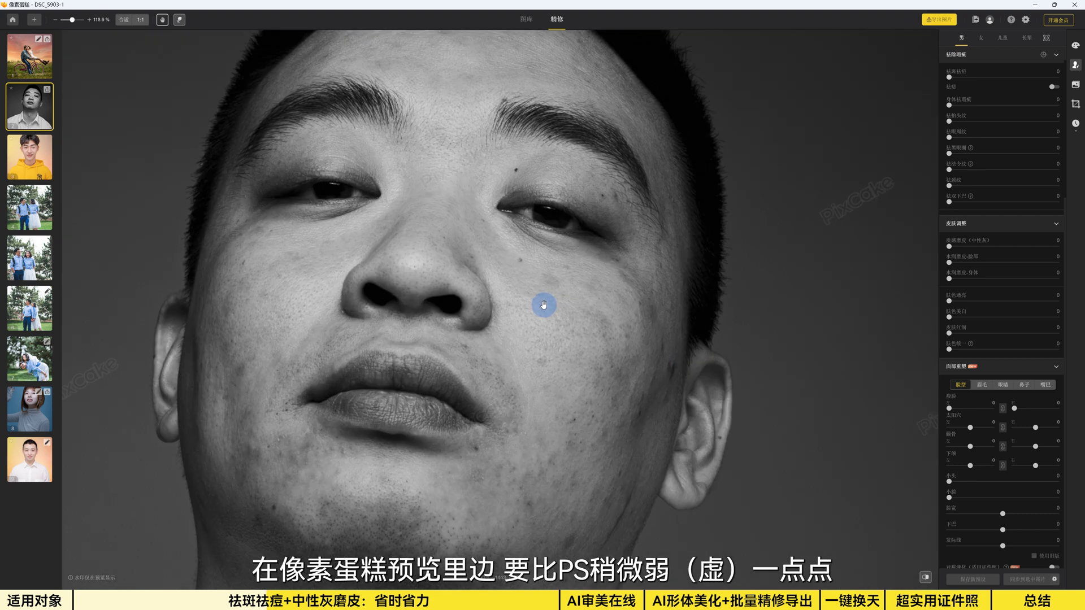
pyautogui.scroll(-3, 543, 305)
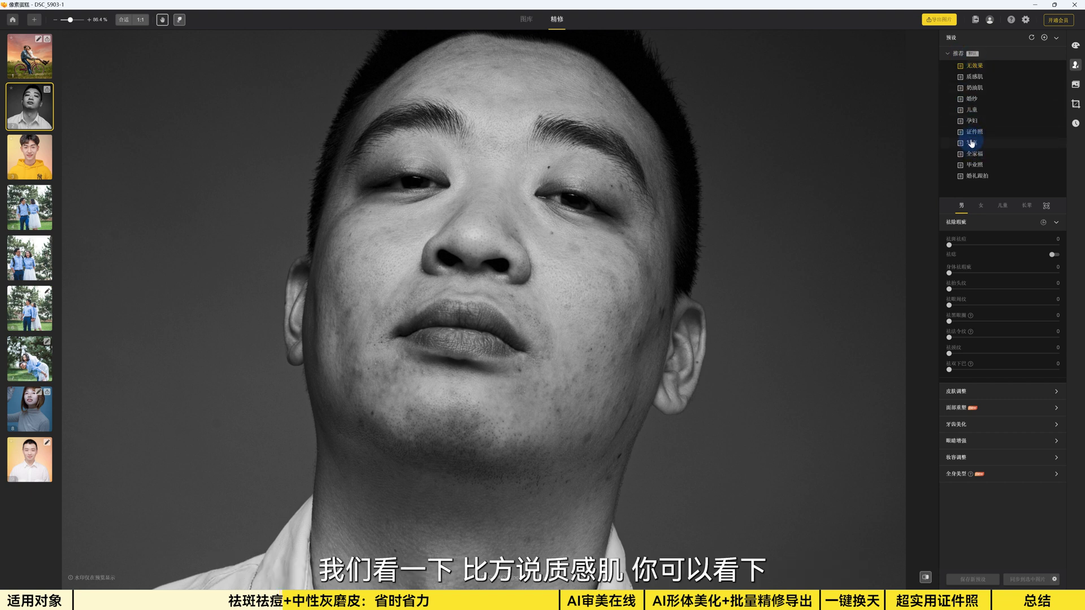
pyautogui.click(980, 81)
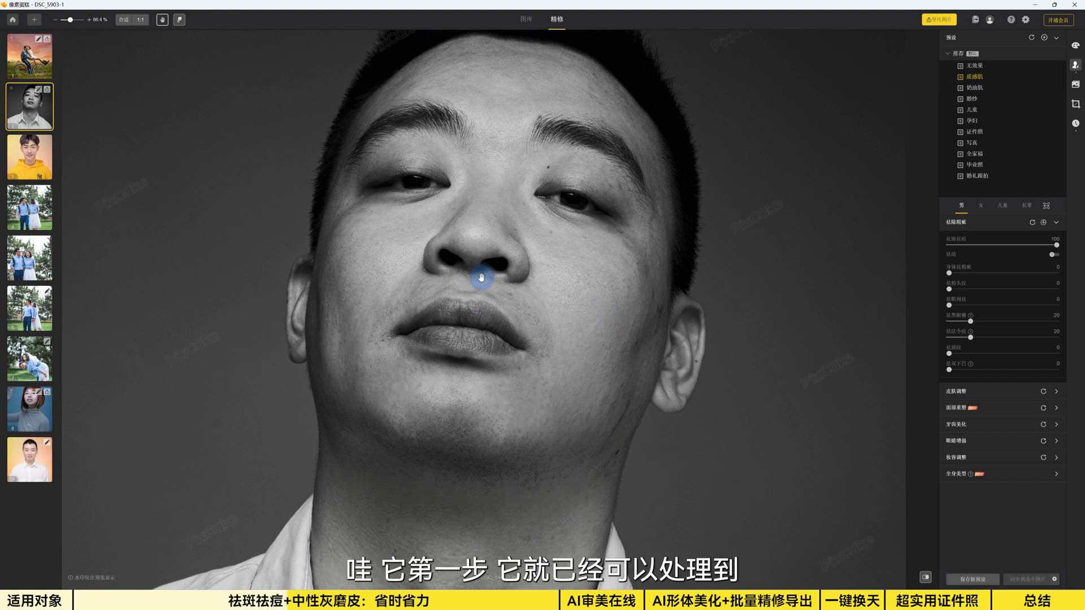
pyautogui.moveTo(565, 299); pyautogui.dragTo(567, 312)
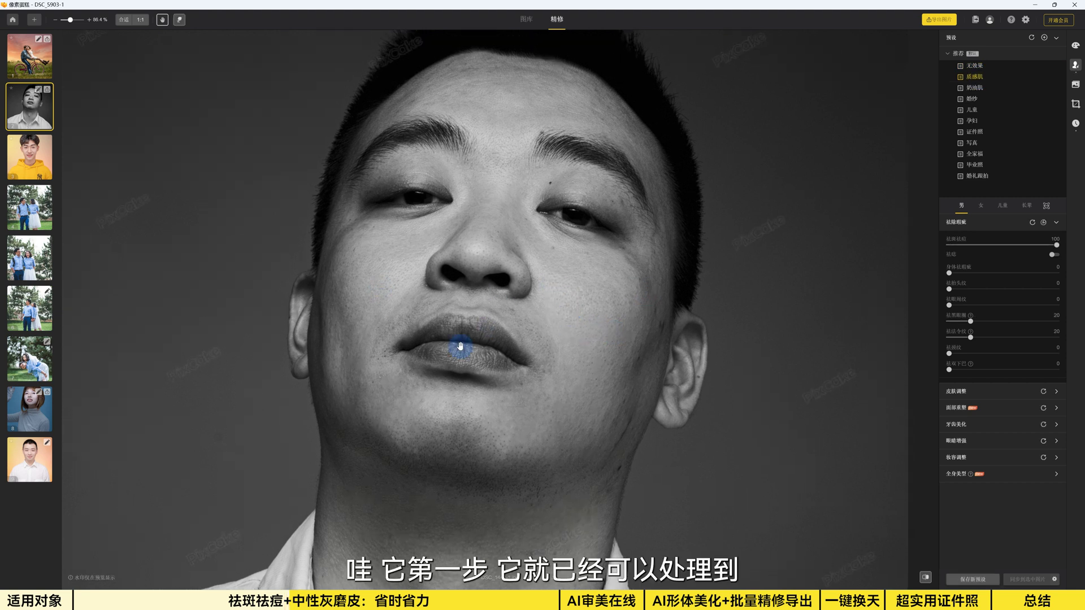
pyautogui.scroll(3, 578, 266)
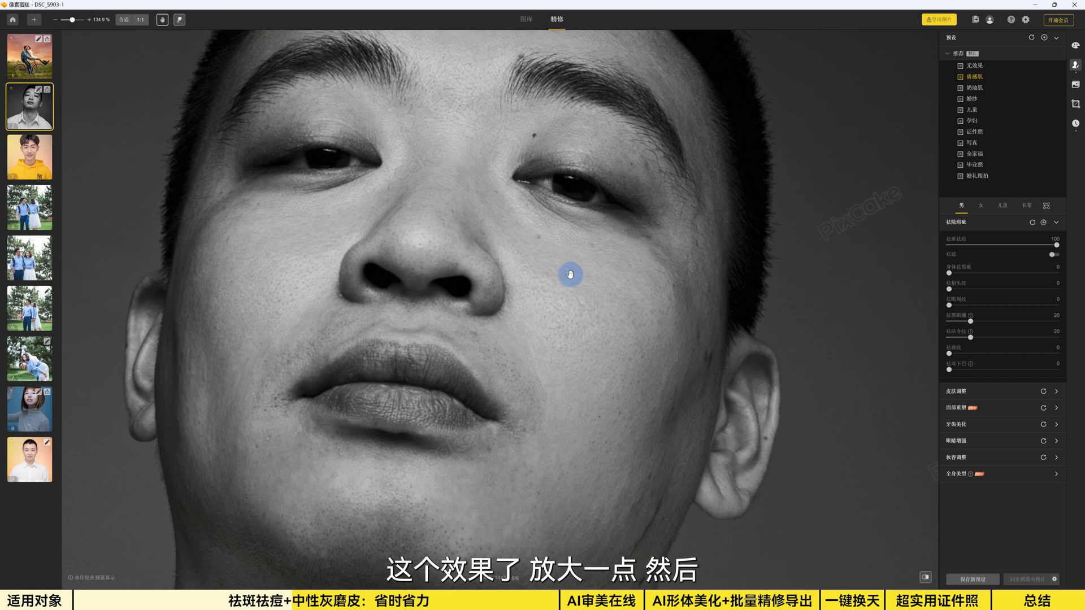
# Step: Try the 写真 preset on the black-and-white portrait and go back to the 质感肌 preset
pyautogui.moveTo(571, 272); pyautogui.dragTo(583, 259)
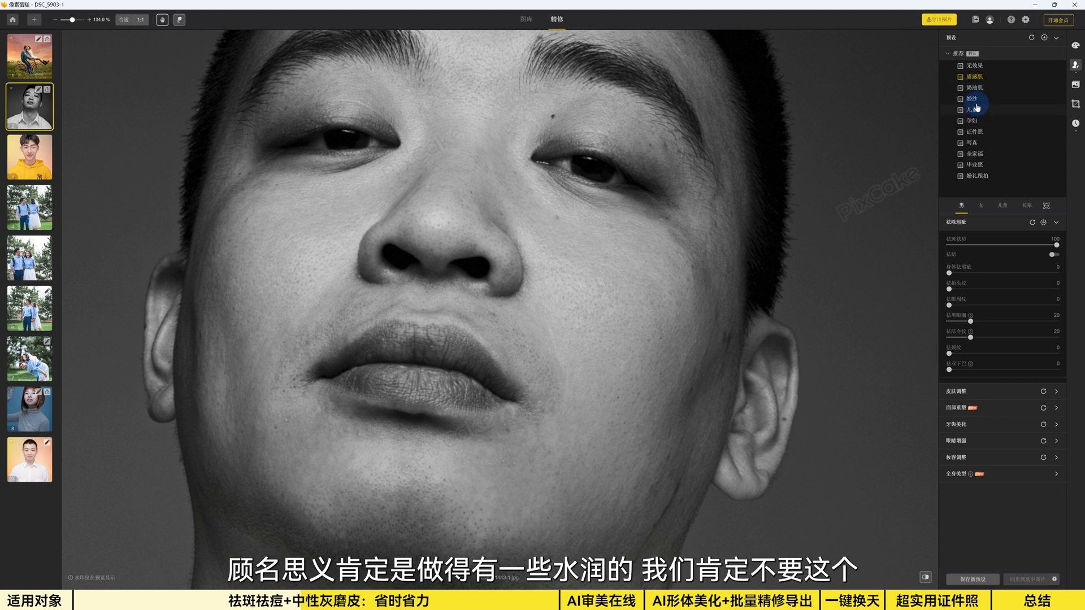
pyautogui.click(979, 144)
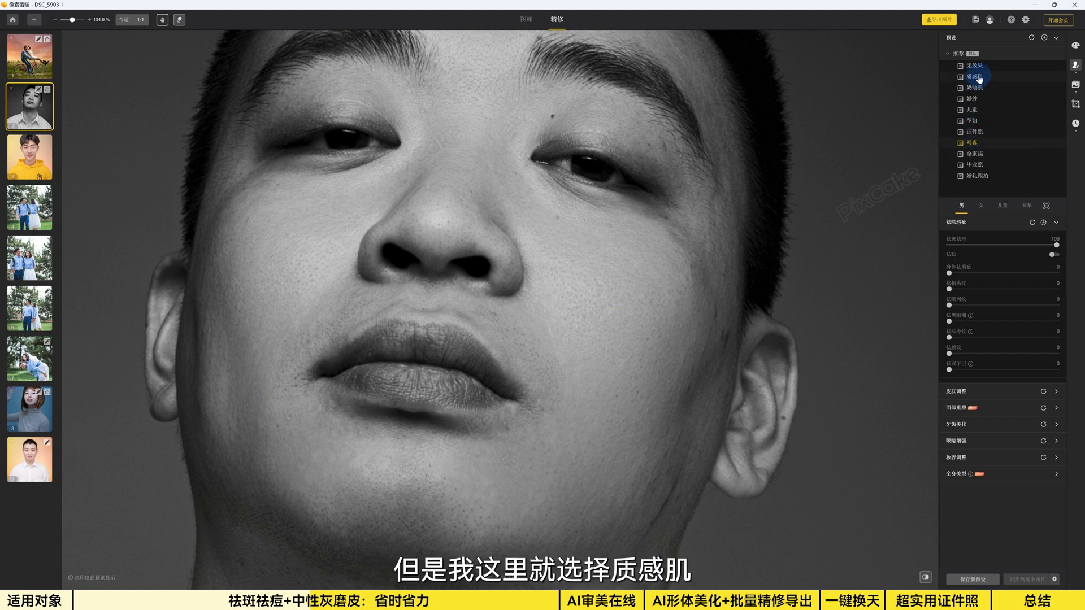
pyautogui.click(979, 77)
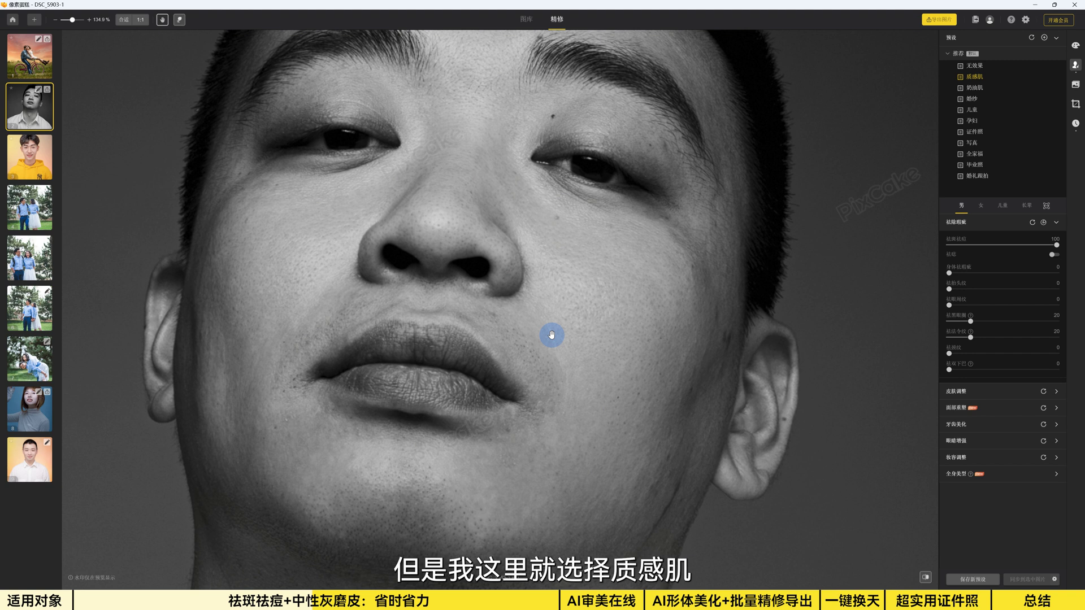
# Step: Compare the whole face with 祛斑祛痘 lowered to 0 and raised back to 100
pyautogui.scroll(-4, 552, 335)
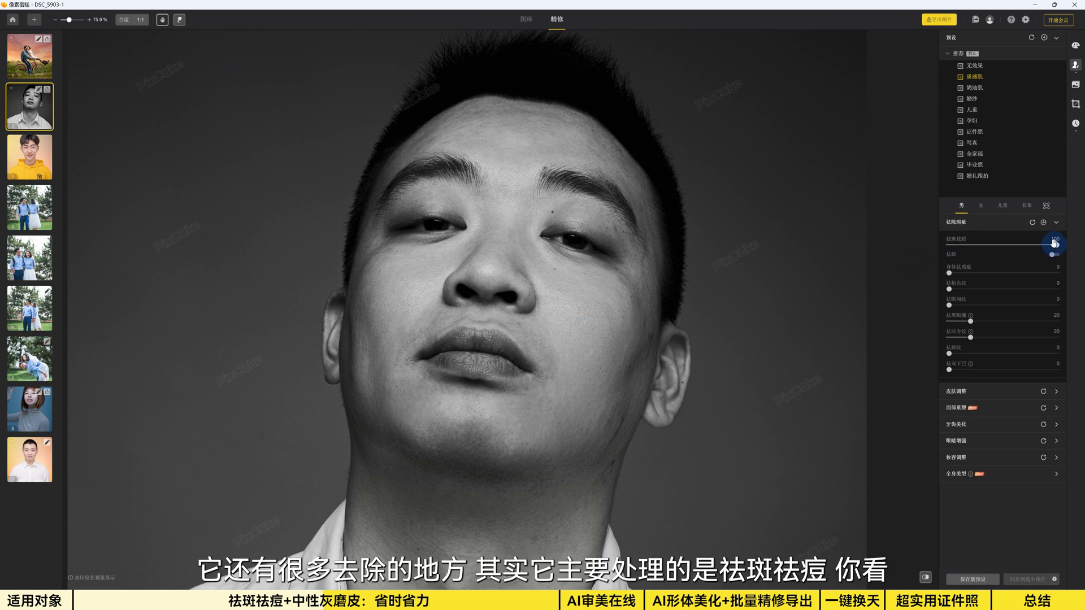
pyautogui.moveTo(1055, 243); pyautogui.dragTo(949, 245)
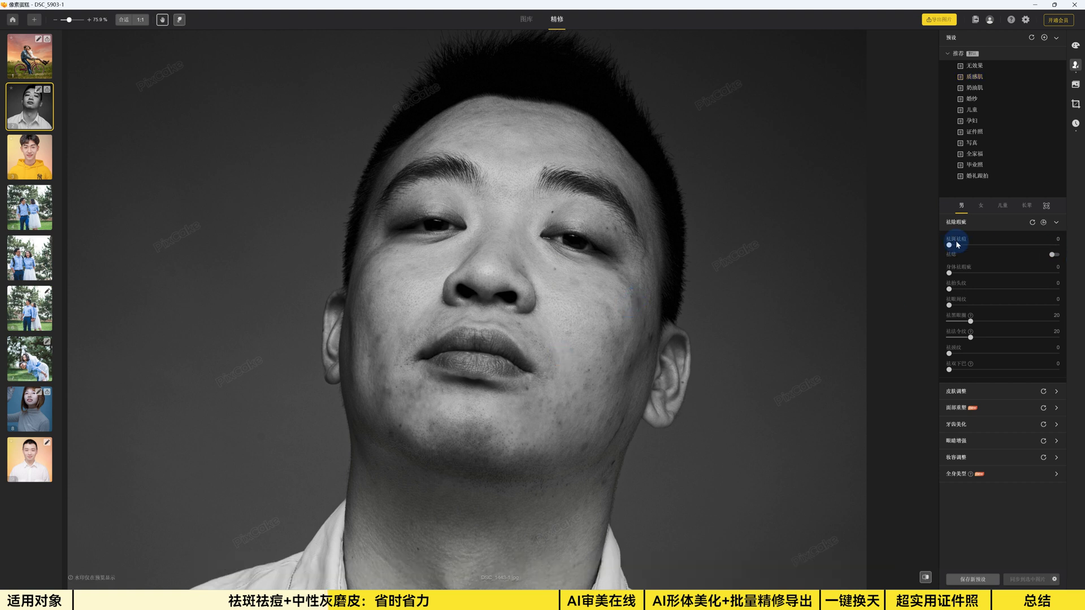
pyautogui.moveTo(948, 245); pyautogui.dragTo(1057, 244)
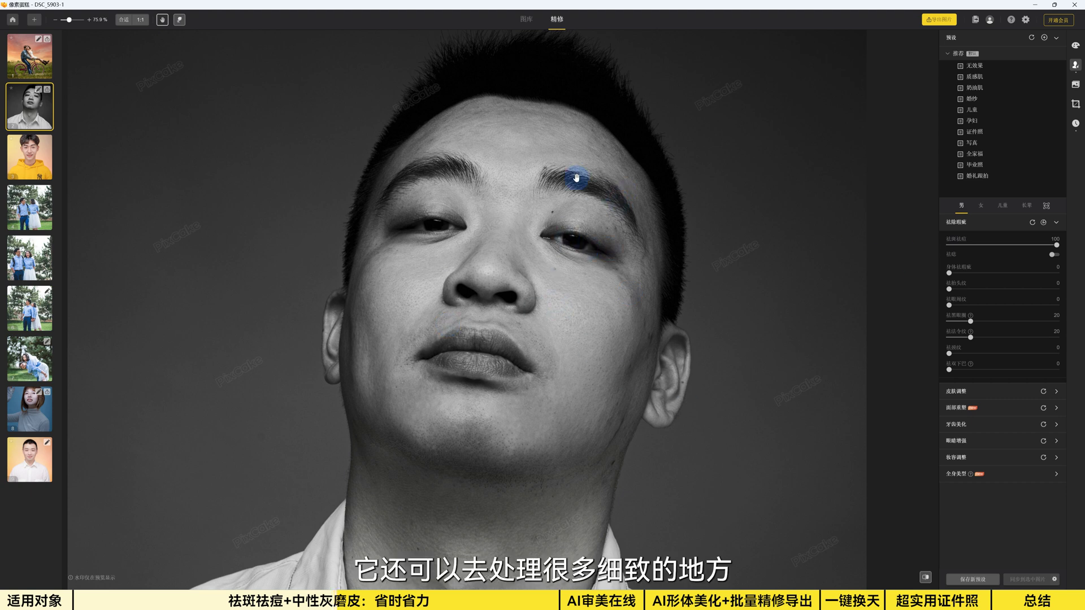
# Step: Smooth the forehead lines of the black-and-white portrait by setting 祛抬头纹 to 81
pyautogui.scroll(5, 481, 118)
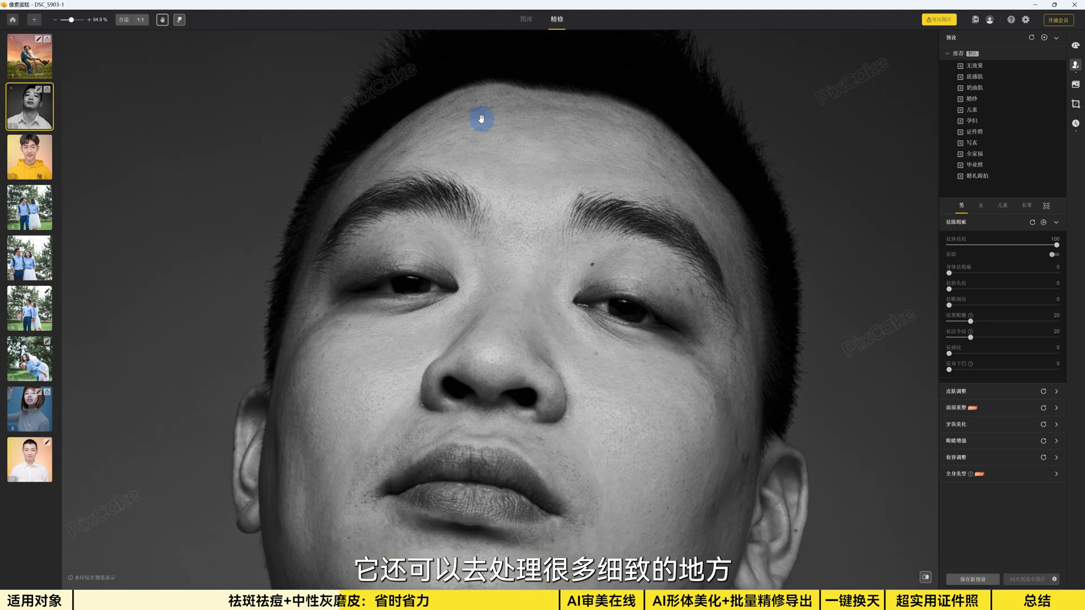
pyautogui.moveTo(480, 118); pyautogui.dragTo(486, 211)
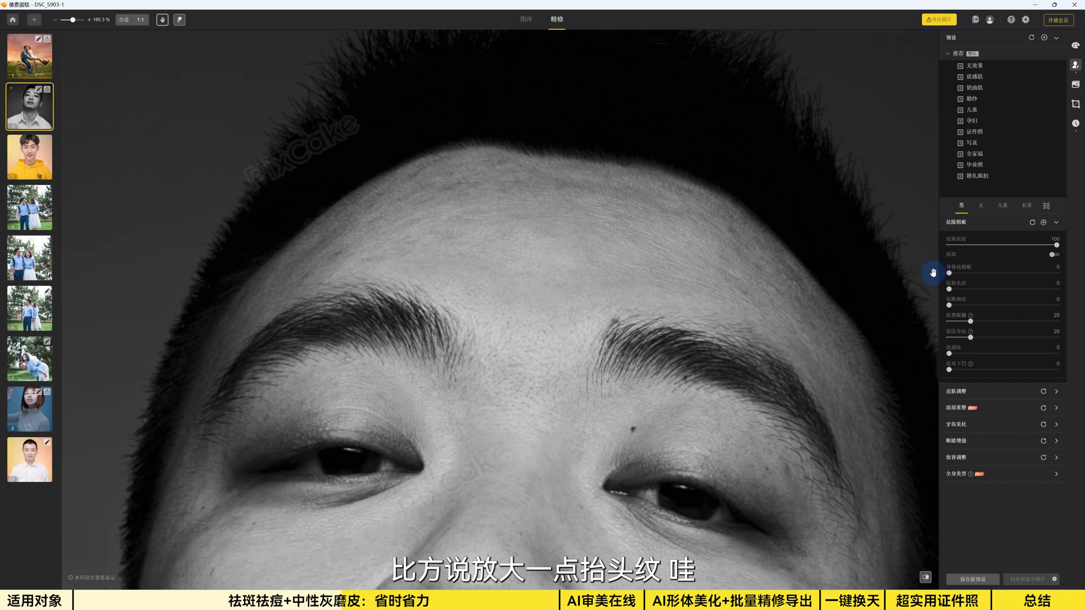
pyautogui.moveTo(949, 288); pyautogui.dragTo(1035, 289)
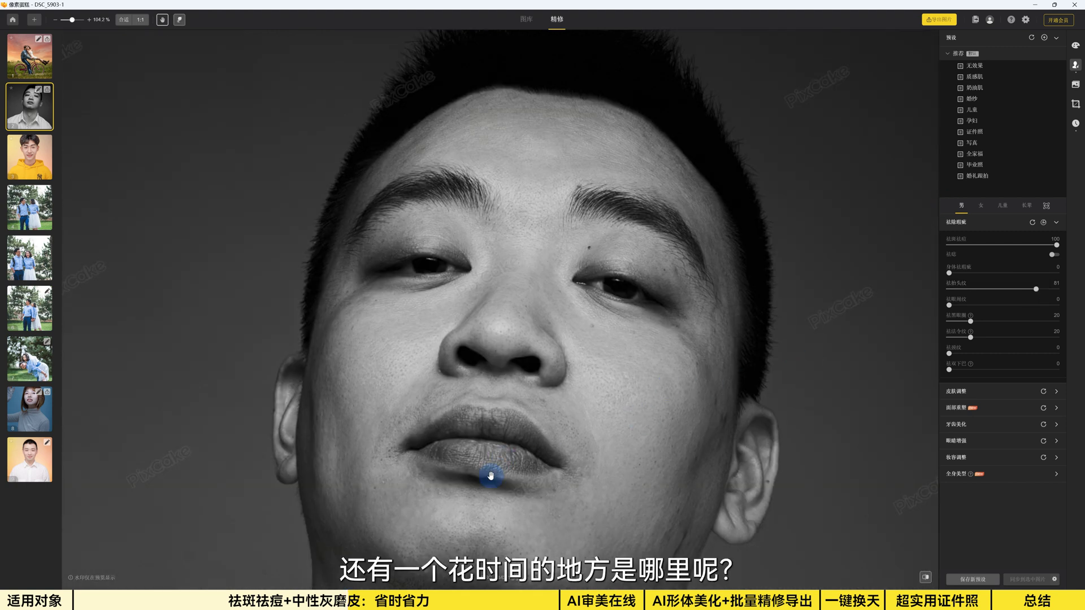
# Step: Remove the neck lines by setting 祛颈纹 to 100 and return to the face
pyautogui.moveTo(496, 492); pyautogui.dragTo(514, 82)
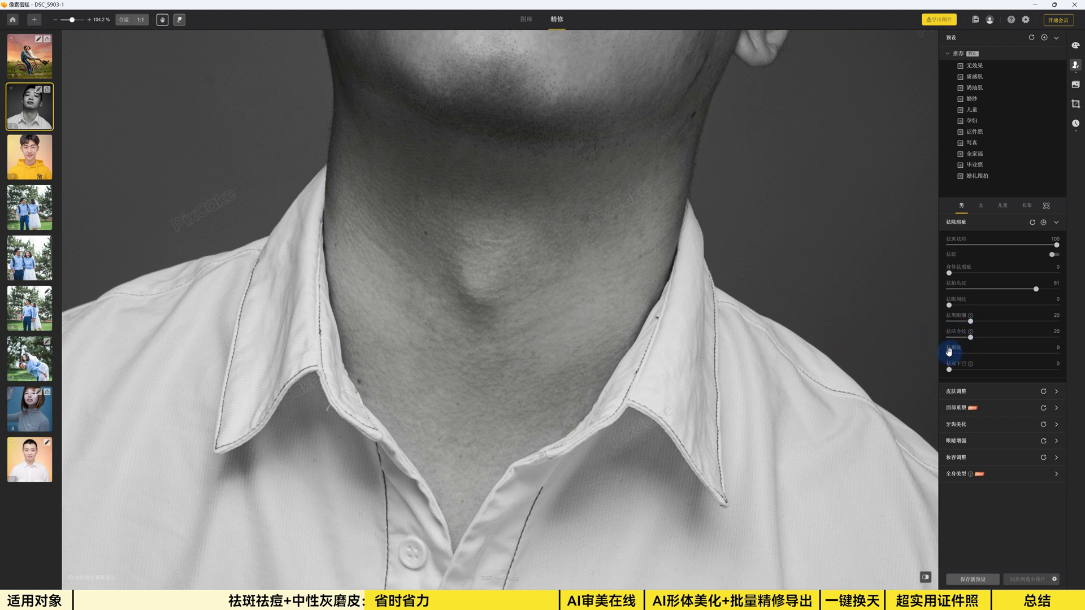
pyautogui.moveTo(949, 353); pyautogui.dragTo(1056, 353)
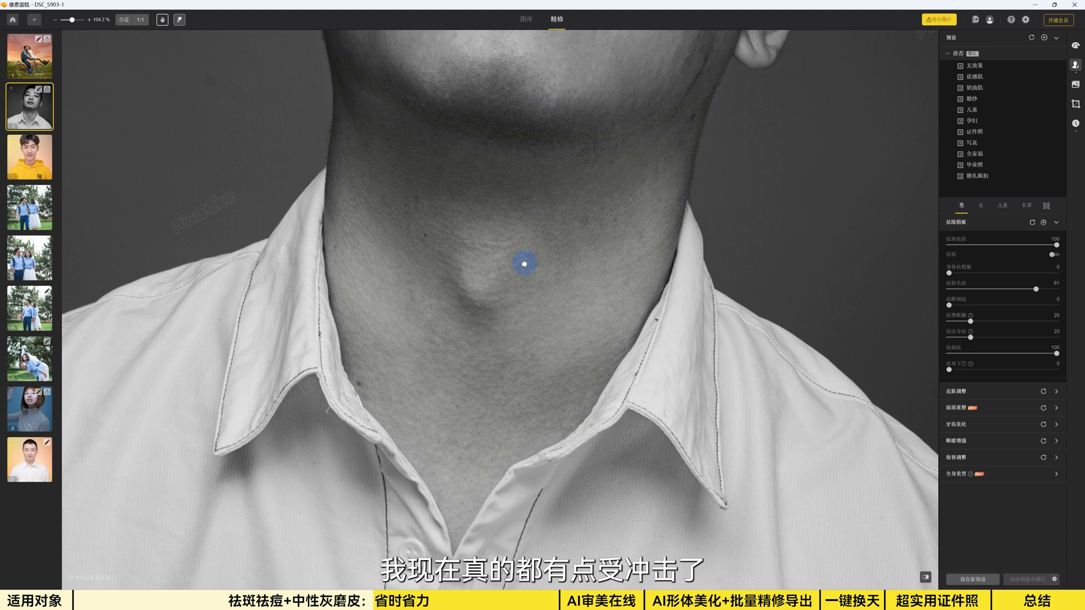
pyautogui.moveTo(539, 107); pyautogui.dragTo(485, 508)
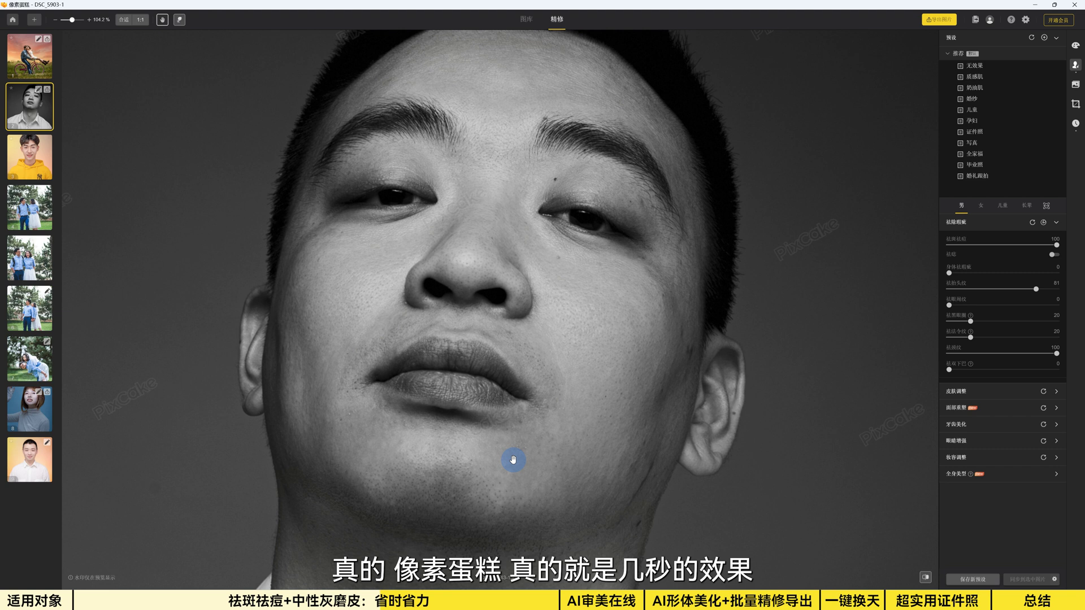
# Step: Apply textured skin smoothing in 皮肤调整 by setting 质感磨皮（中性灰） to 72
pyautogui.click(958, 397)
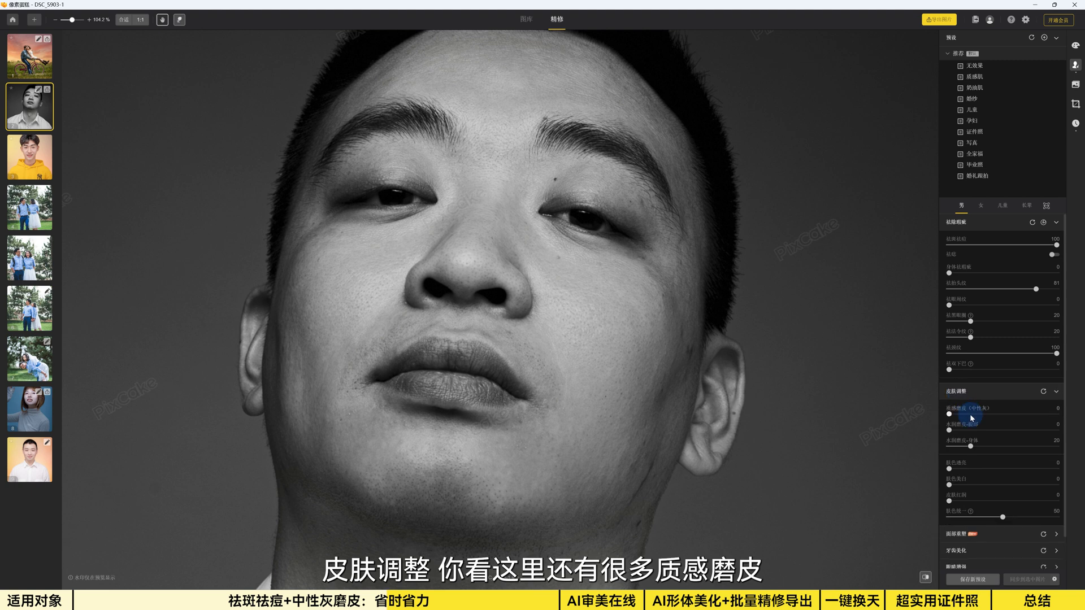
pyautogui.scroll(-2, 956, 390)
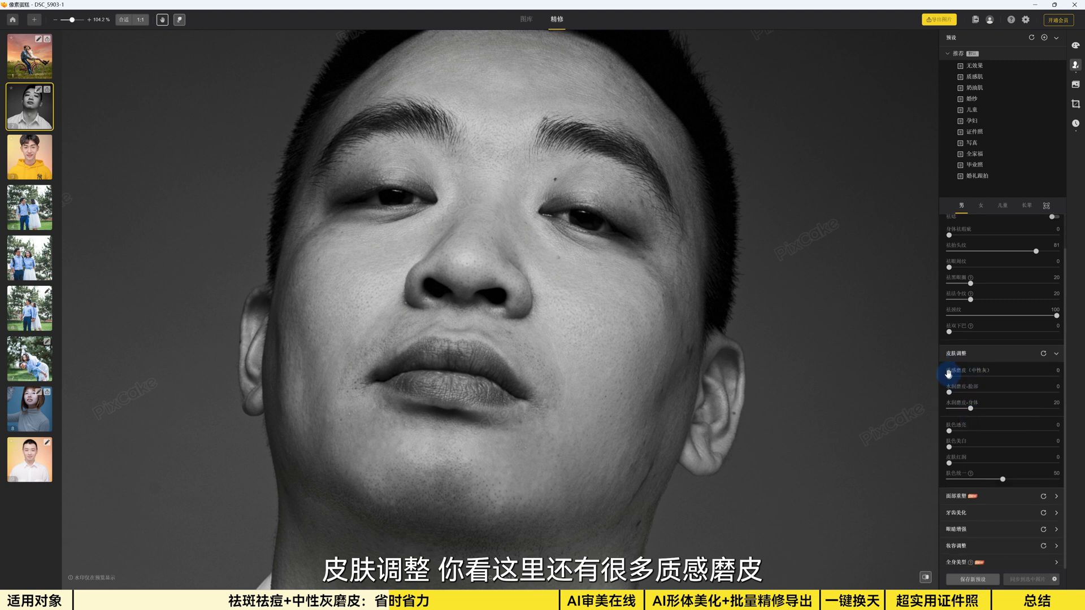
pyautogui.moveTo(949, 376); pyautogui.dragTo(1017, 375)
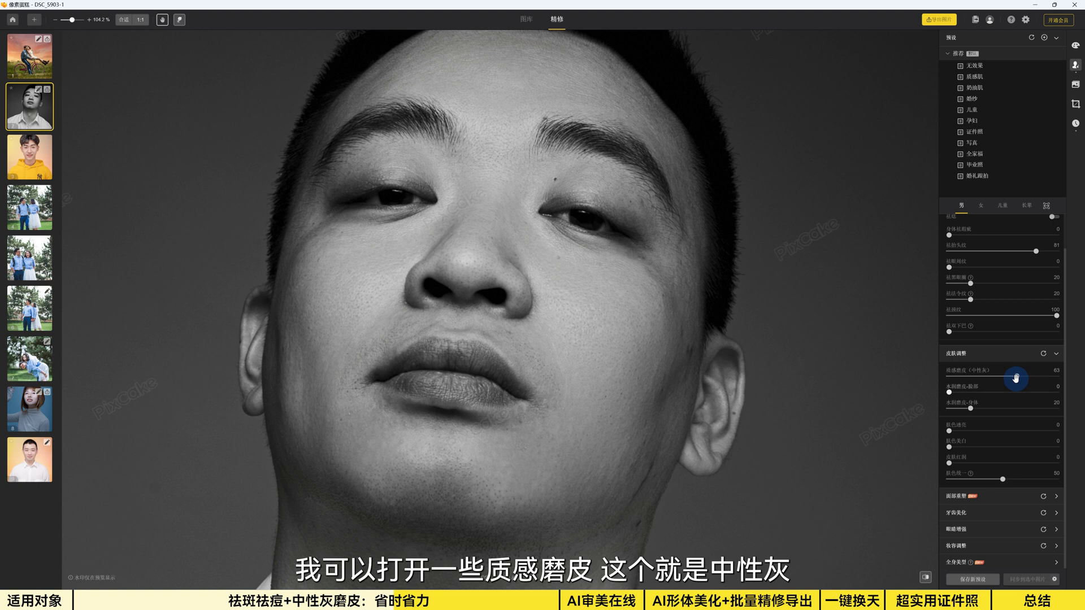
pyautogui.moveTo(1016, 378); pyautogui.dragTo(1050, 376)
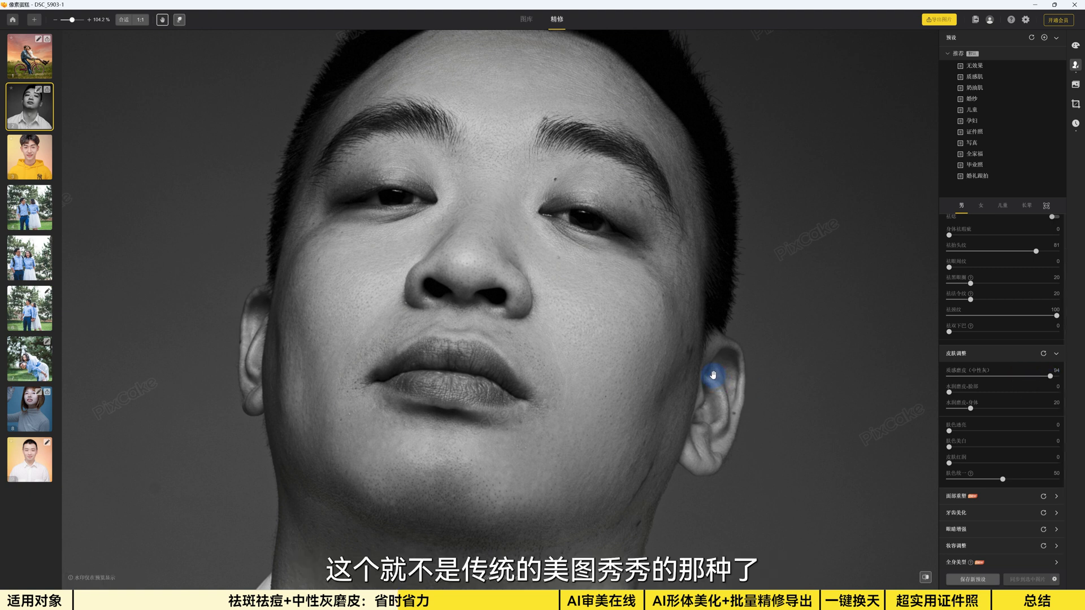
pyautogui.moveTo(1050, 376); pyautogui.dragTo(1022, 380)
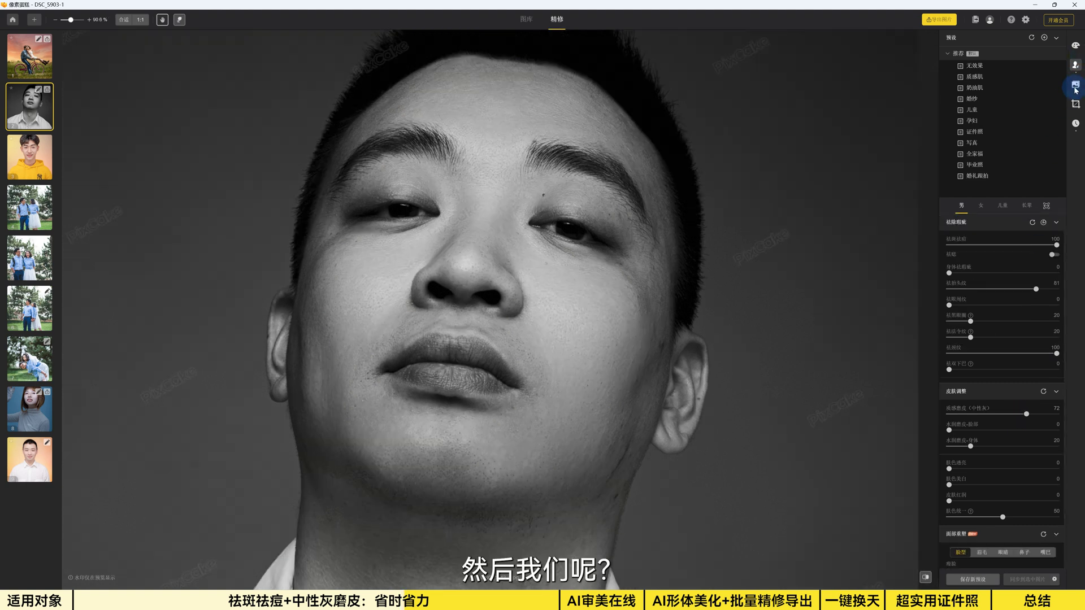
# Step: Adjust the portrait's 影调 settings: contrast (对比度) 28, highlights (高光) 11 and blacks (黑色) -15
pyautogui.click(1076, 50)
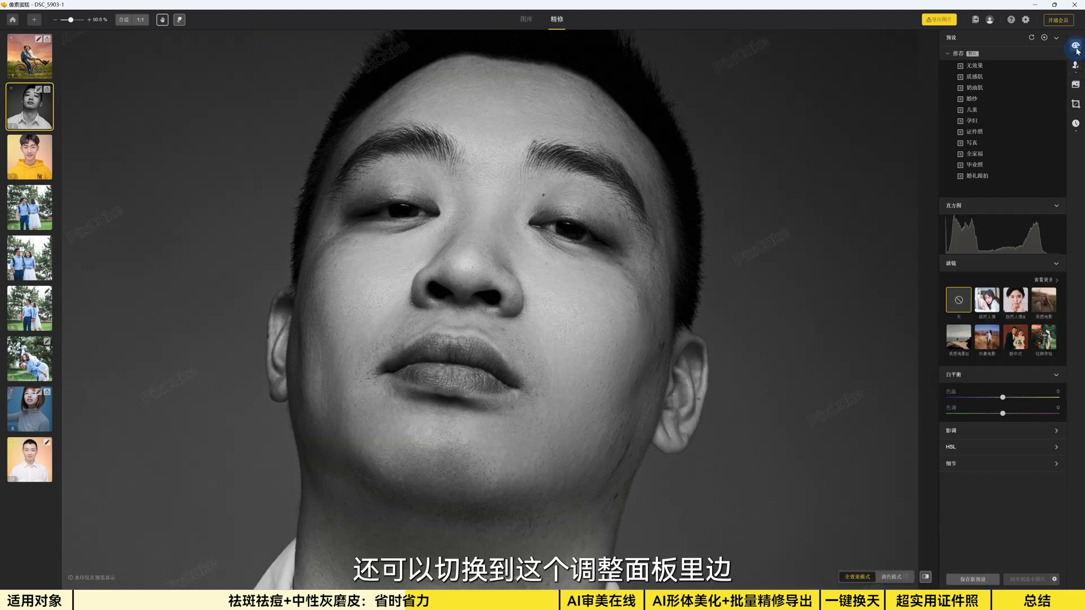
pyautogui.click(961, 433)
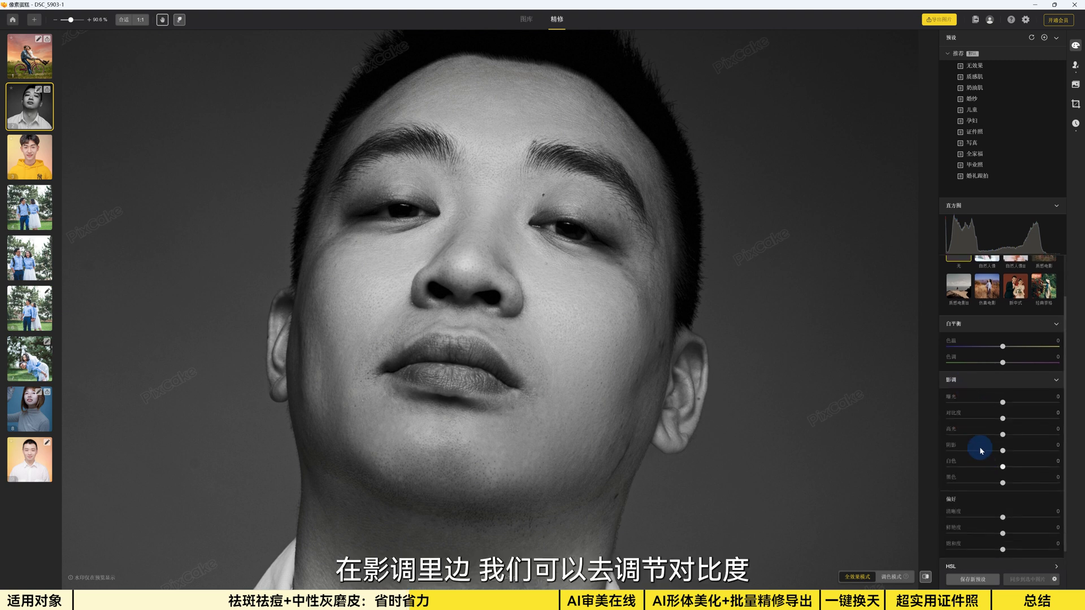
pyautogui.moveTo(1001, 418); pyautogui.dragTo(1037, 419)
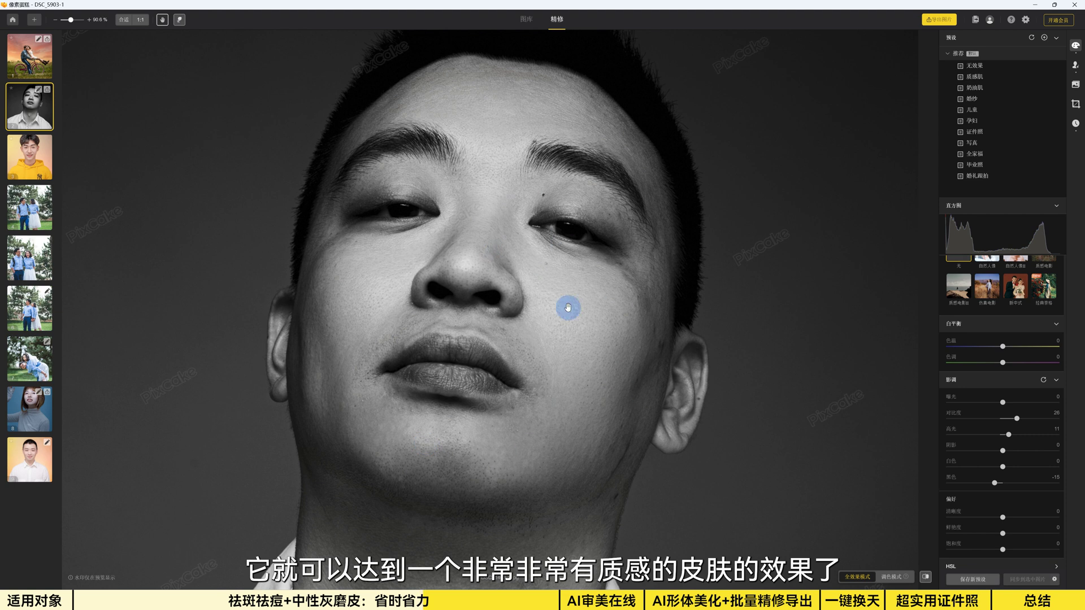
# Step: Examine the pores and skin texture around the nose, cheeks, mouth and chin up close
pyautogui.scroll(2, 573, 326)
pyautogui.scroll(3, 573, 326)
pyautogui.moveTo(473, 290); pyautogui.dragTo(516, 286)
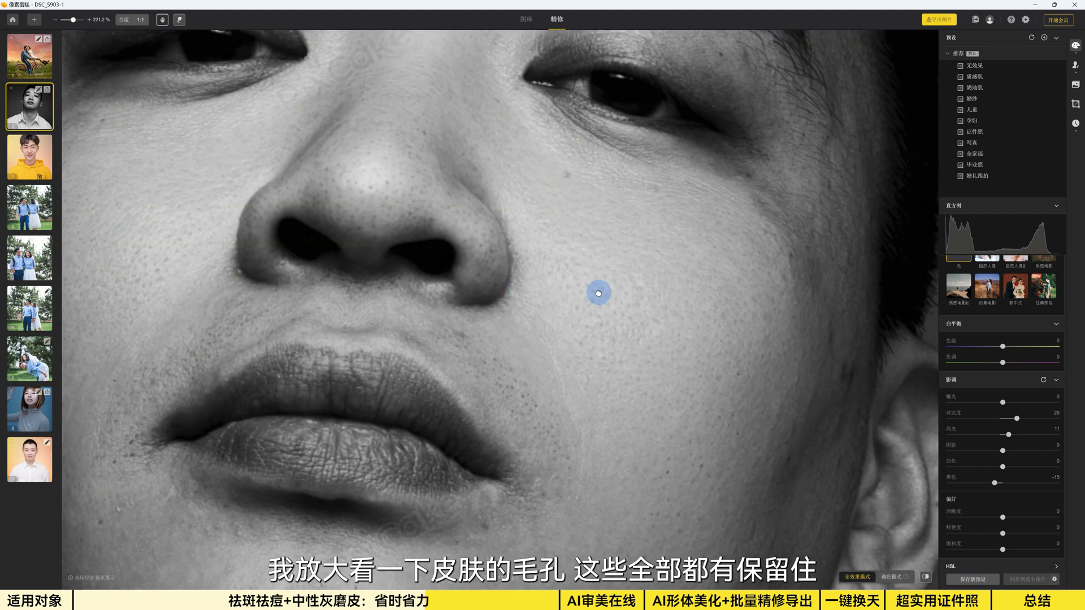
pyautogui.moveTo(740, 399); pyautogui.dragTo(586, 303)
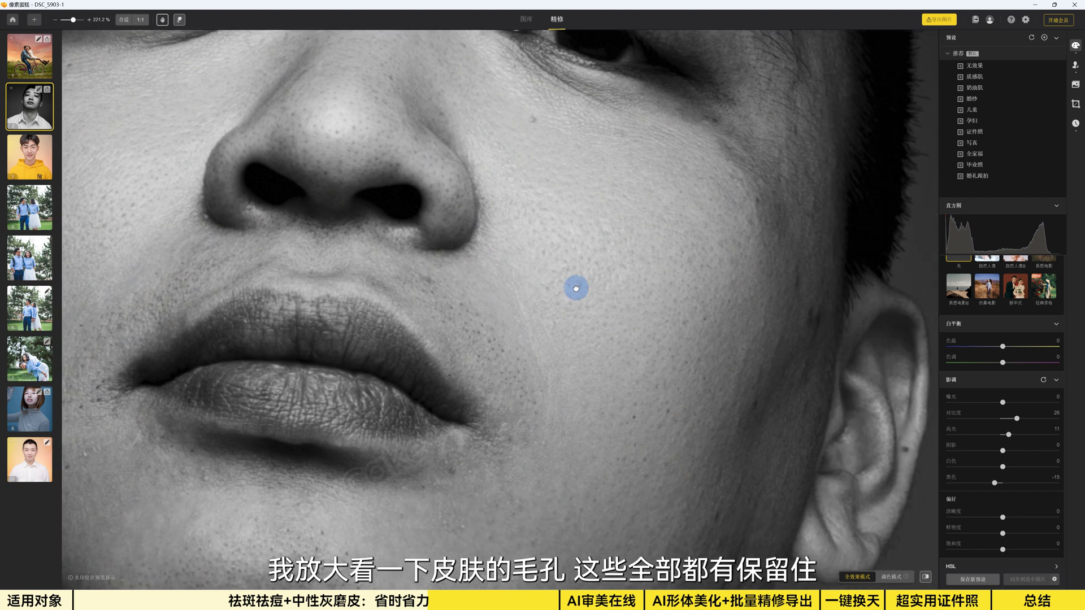
pyautogui.moveTo(667, 439); pyautogui.dragTo(566, 218)
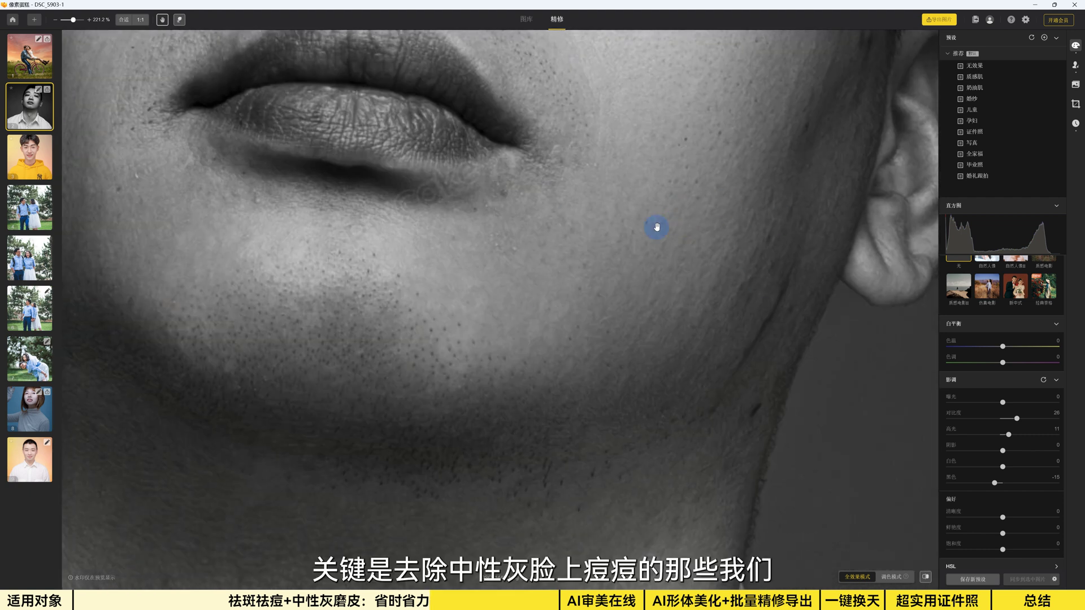
pyautogui.moveTo(481, 340); pyautogui.dragTo(300, 472)
pyautogui.moveTo(554, 376); pyautogui.dragTo(741, 404)
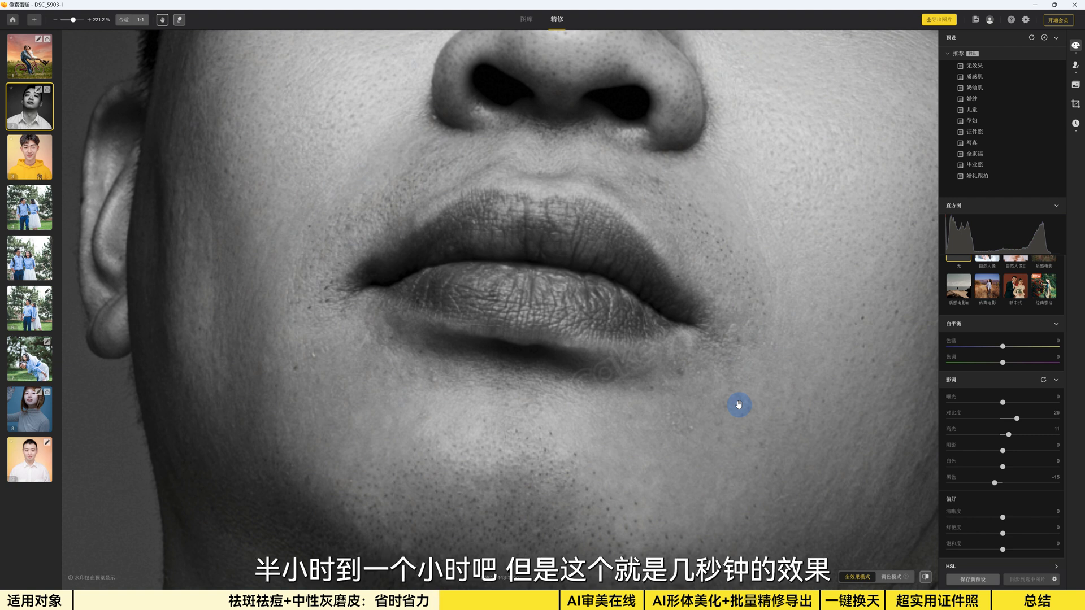
# Step: Switch to Photoshop and examine the retouched facial skin of the yellow-hoodie portrait in DSC_1546-1.psd
pyautogui.hotkey('ctrl', '0')
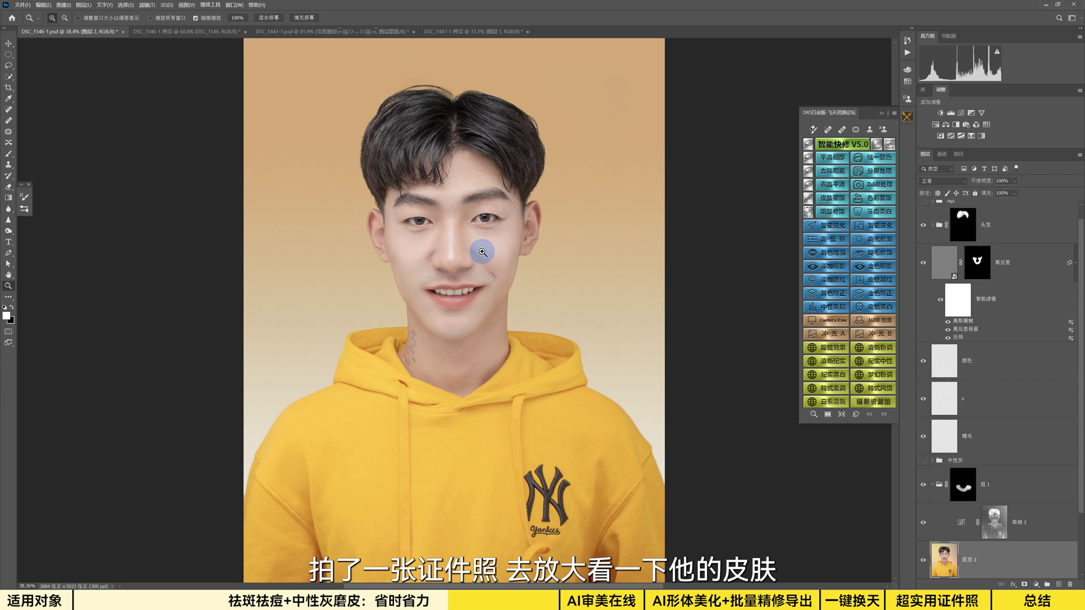
pyautogui.moveTo(465, 253); pyautogui.dragTo(484, 274)
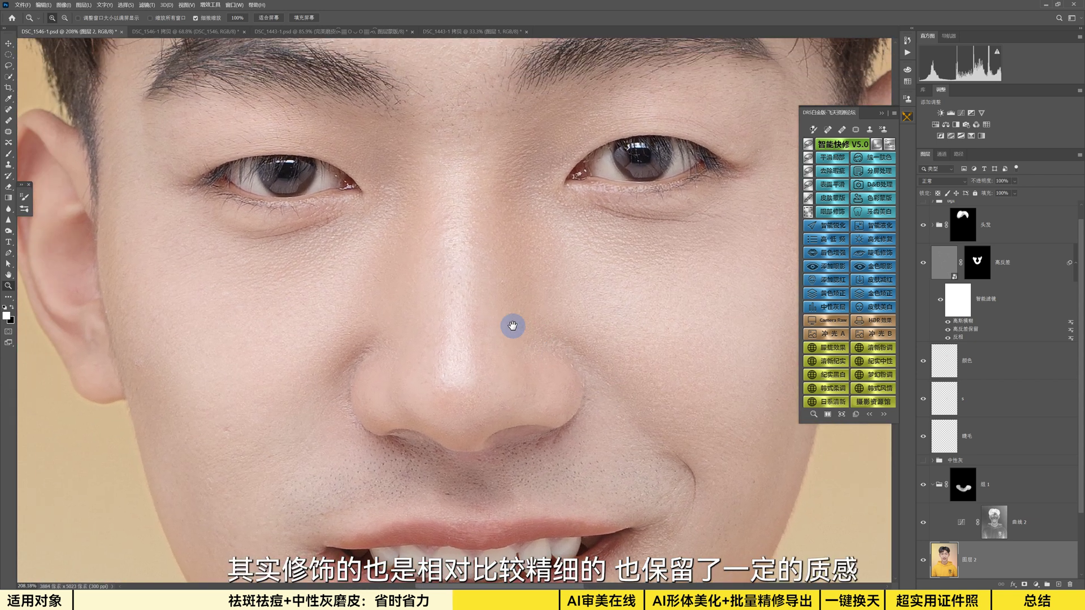
pyautogui.moveTo(325, 390); pyautogui.dragTo(364, 368)
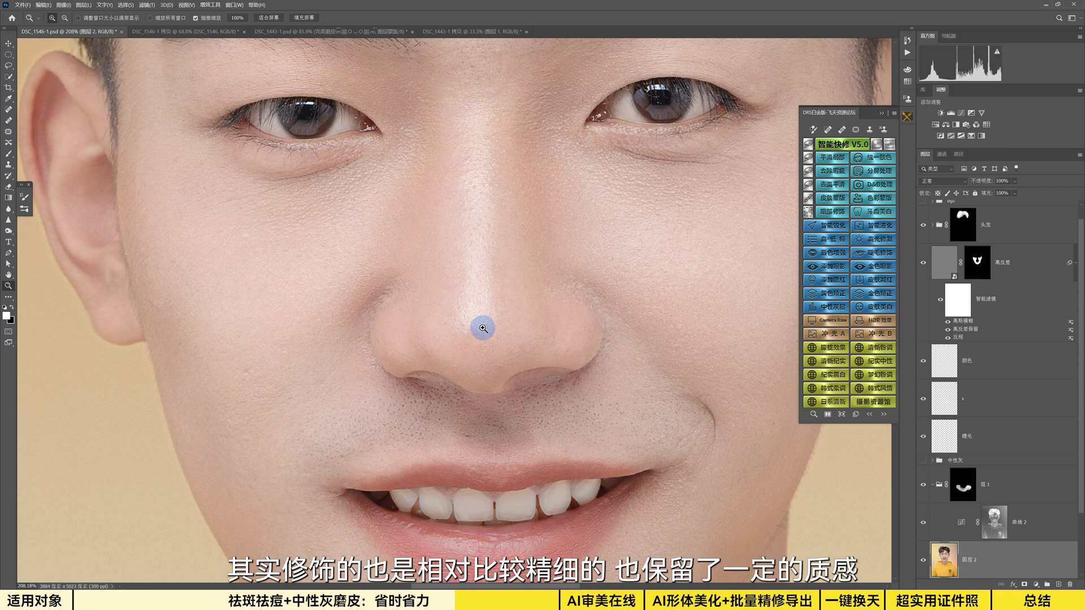
pyautogui.moveTo(497, 336); pyautogui.dragTo(414, 300)
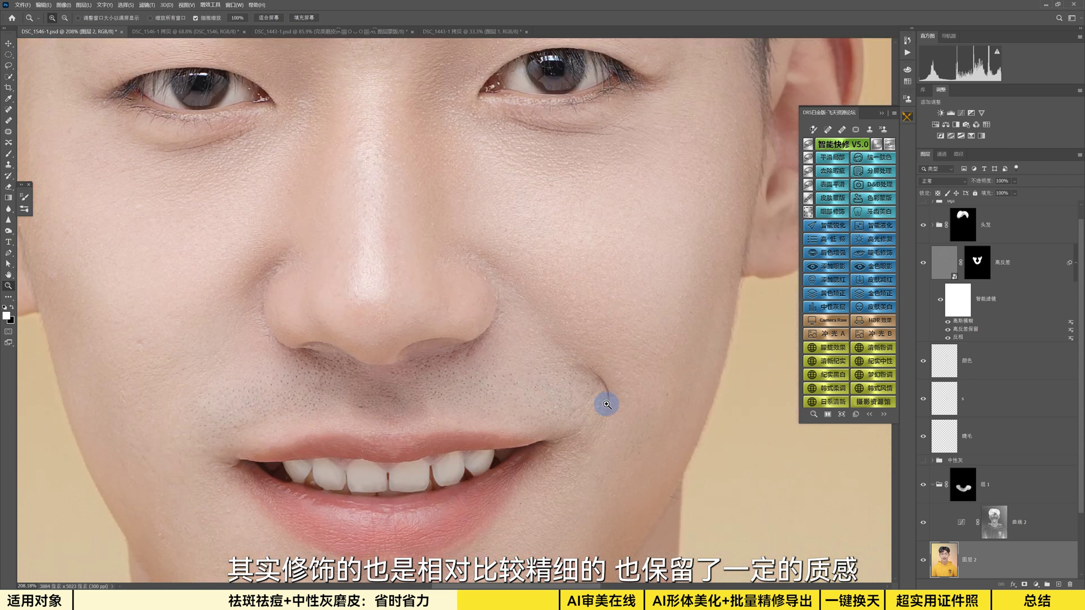
pyautogui.moveTo(523, 298); pyautogui.dragTo(552, 330)
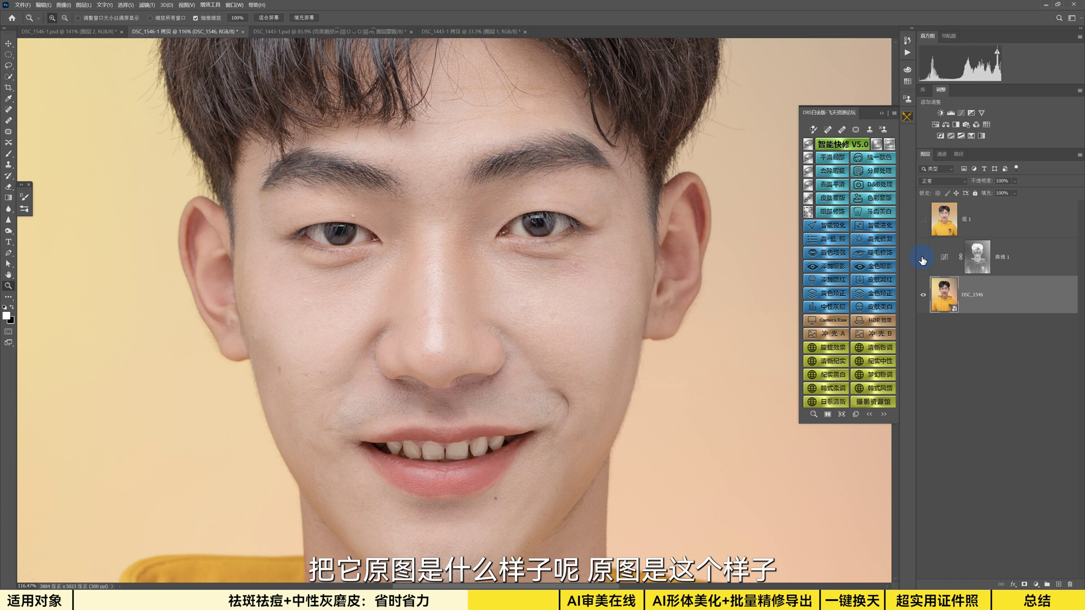
# Step: Compare the unretouched skin in the DSC_1546-1 copy with the 曲线 1 layer hidden and shown
pyautogui.click(922, 257)
pyautogui.scroll(3, 509, 339)
pyautogui.scroll(4, 508, 339)
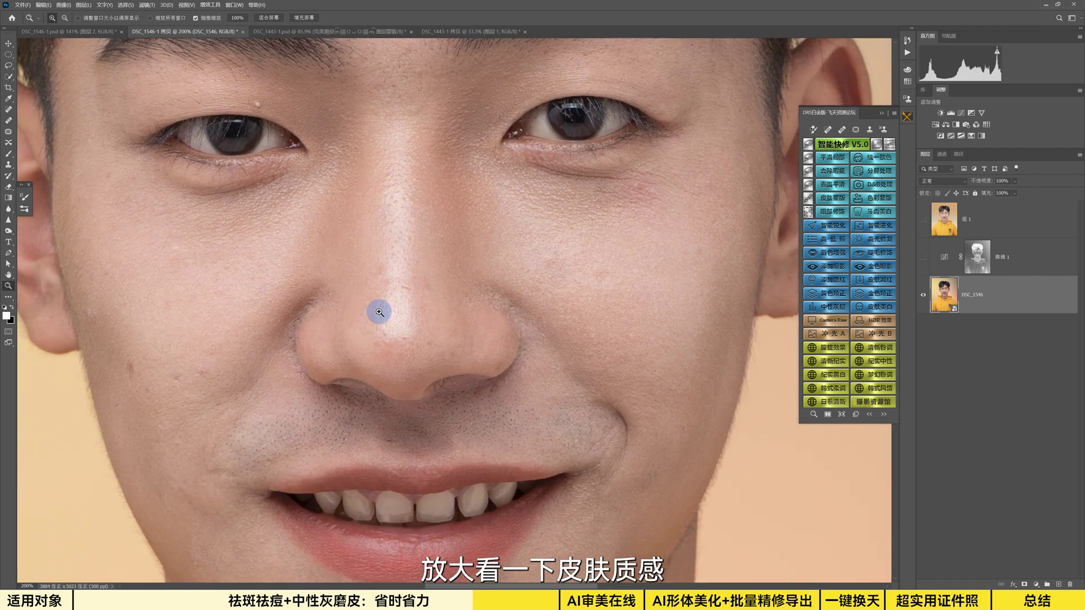
pyautogui.click(921, 258)
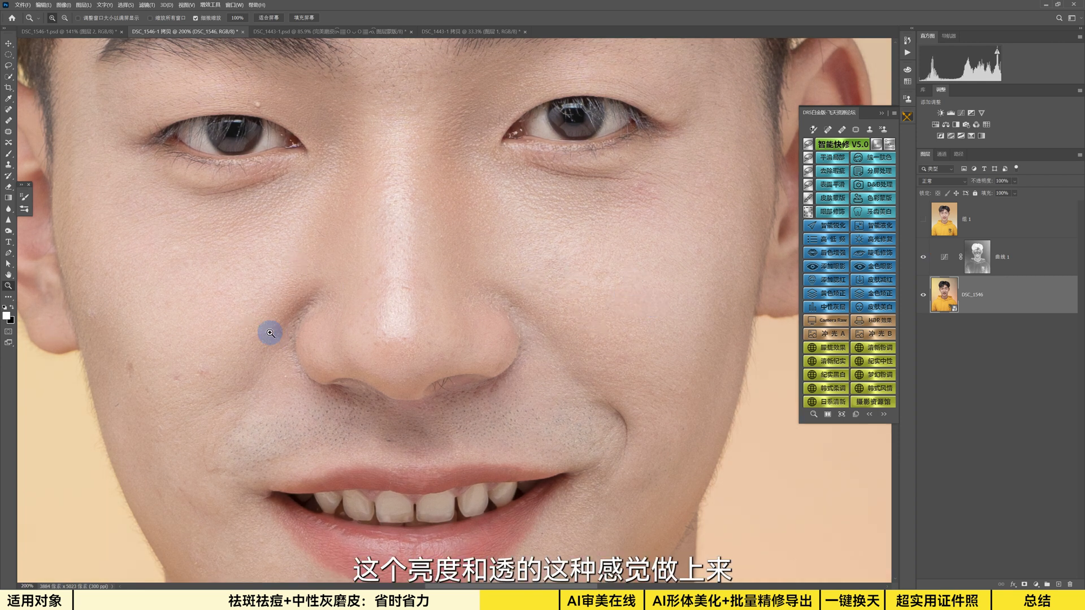
pyautogui.scroll(-2, 605, 339)
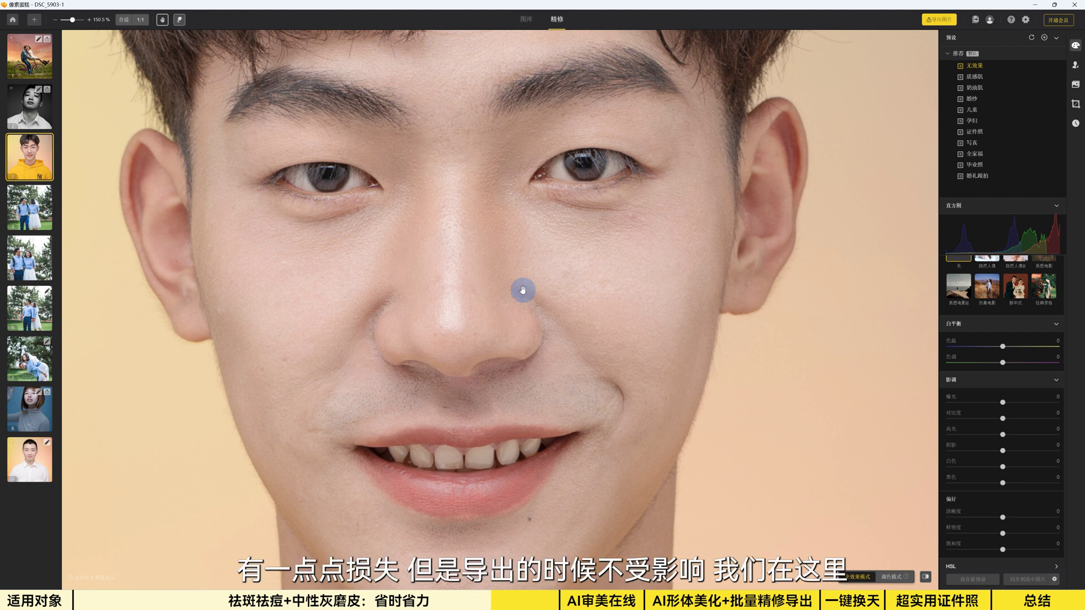
# Step: Switch to PixCake, apply the 证件照 preset to the yellow-hoodie portrait and inspect the face
pyautogui.moveTo(522, 290); pyautogui.dragTo(529, 295)
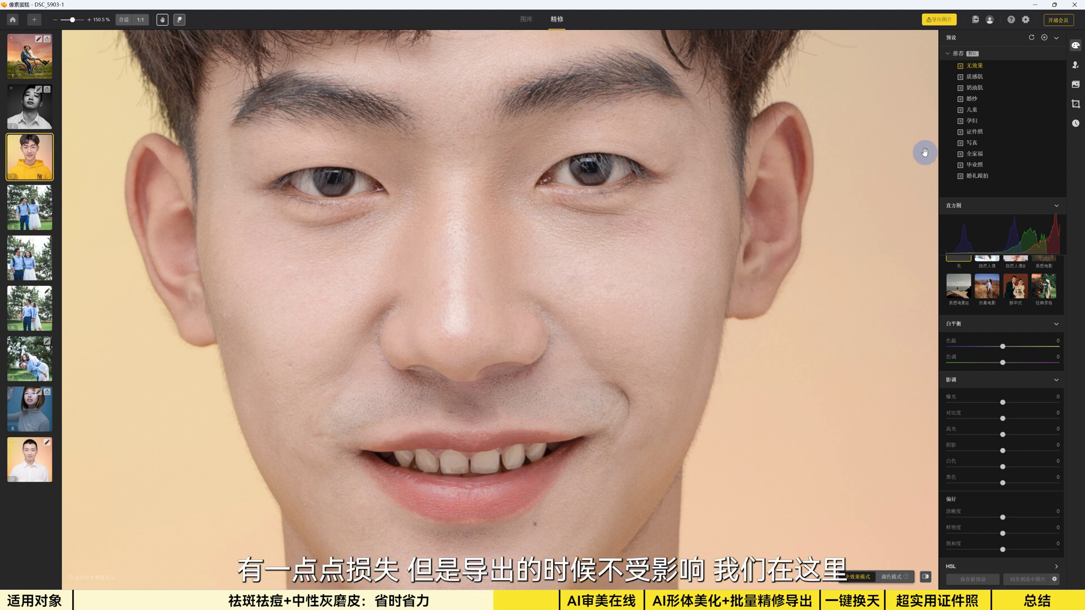
pyautogui.click(980, 132)
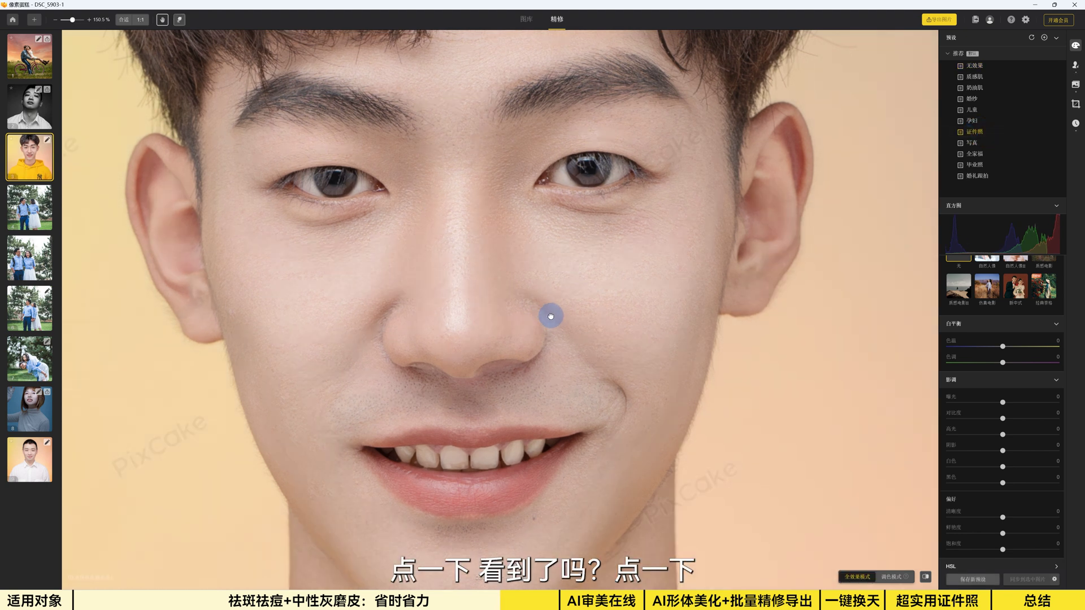
pyautogui.moveTo(549, 314); pyautogui.dragTo(557, 323)
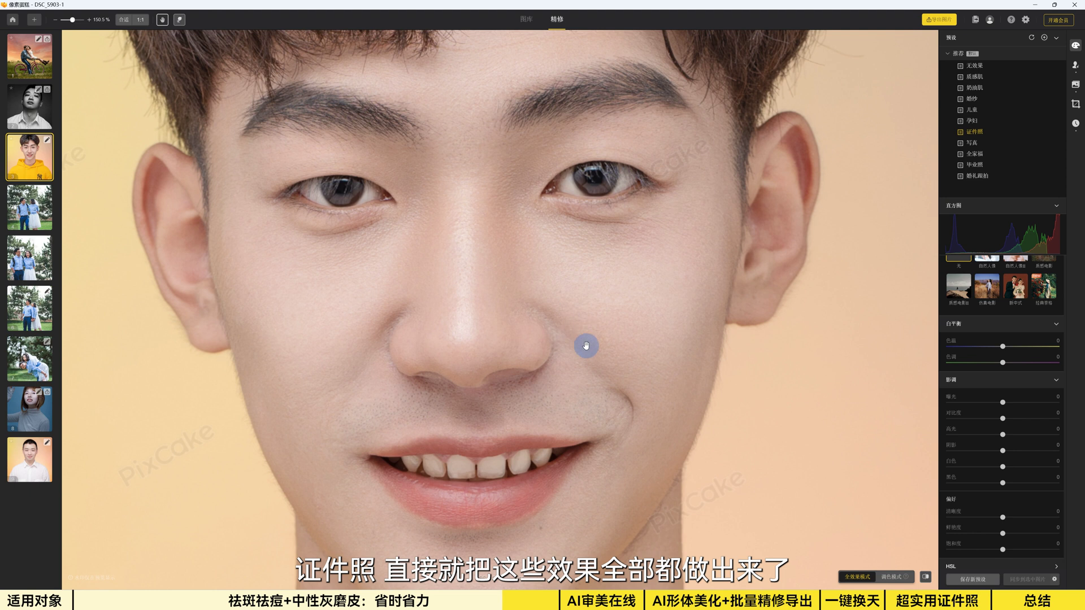
# Step: Examine the skin texture around the nose, cheeks, mouth and eyes of the yellow-hoodie portrait up close
pyautogui.moveTo(463, 455); pyautogui.dragTo(450, 276)
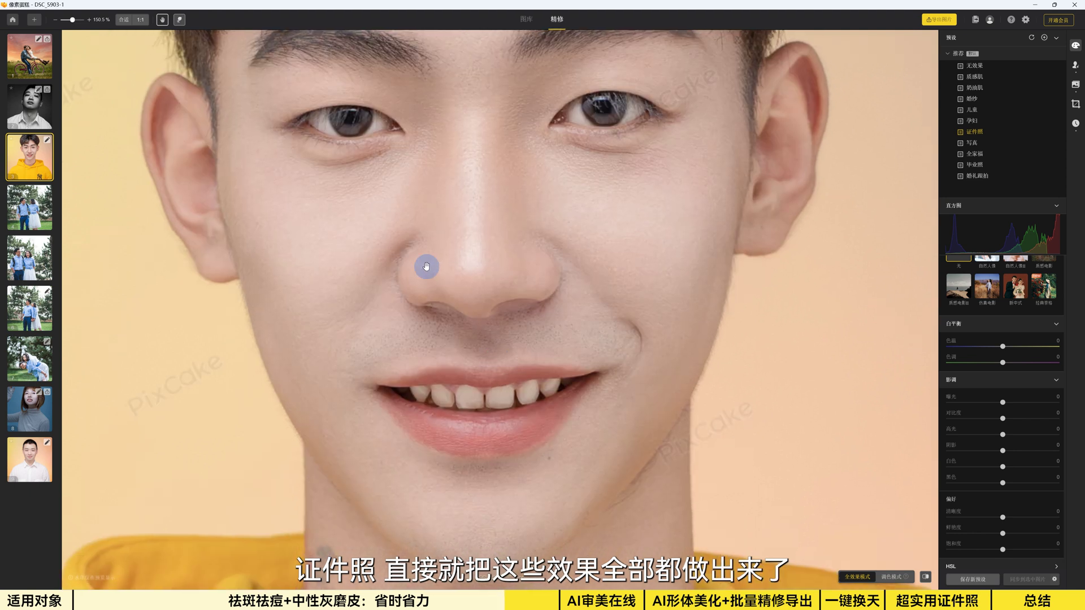
pyautogui.scroll(5, 625, 225)
pyautogui.scroll(-3, 625, 242)
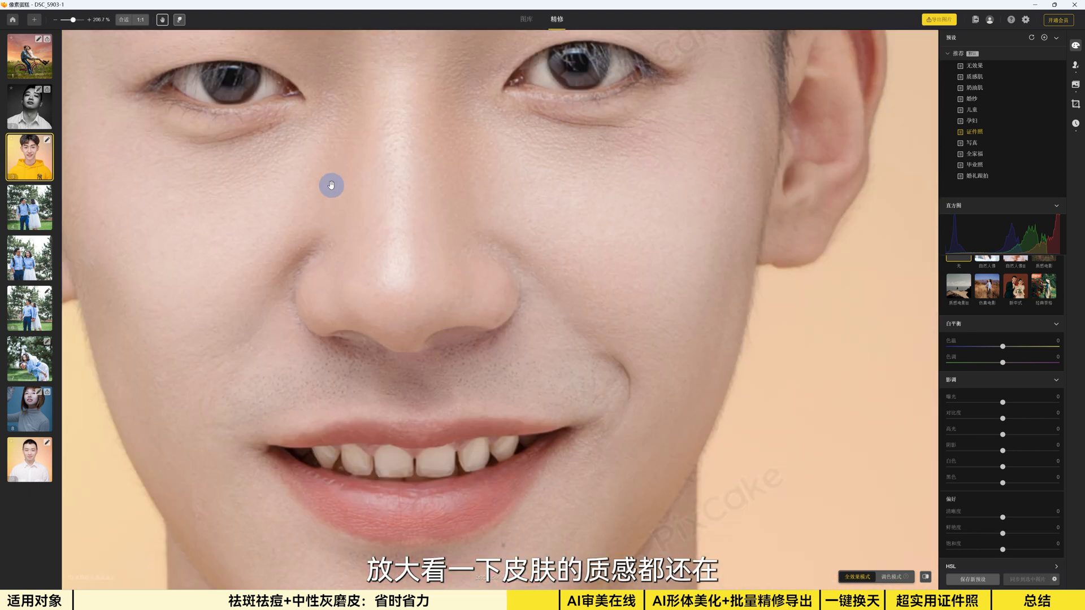
pyautogui.moveTo(315, 165); pyautogui.dragTo(332, 242)
pyautogui.moveTo(714, 334); pyautogui.dragTo(602, 267)
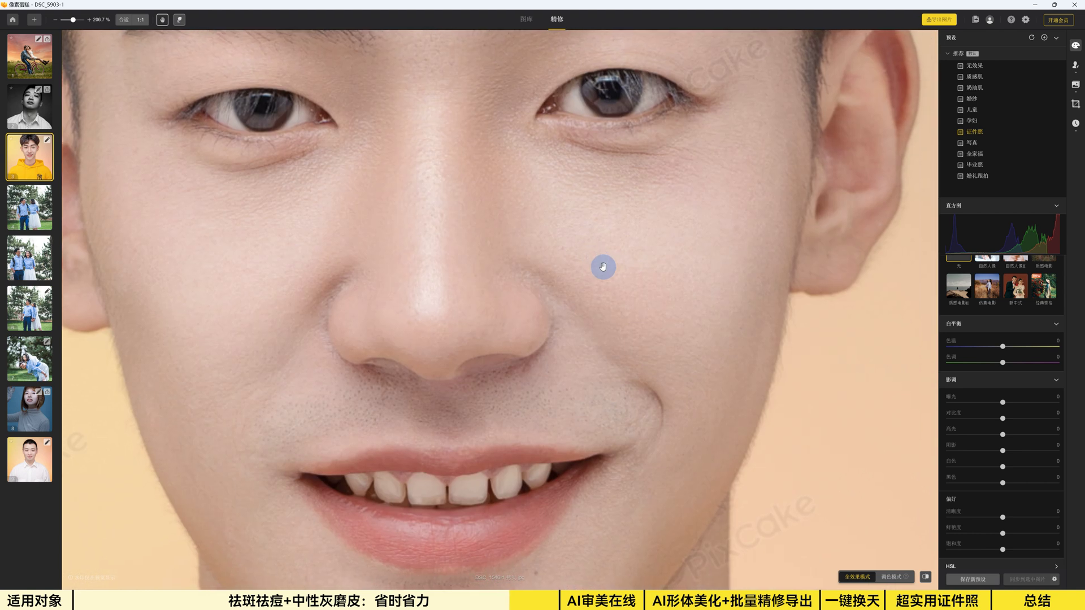
pyautogui.scroll(-3, 603, 267)
pyautogui.scroll(3, 492, 380)
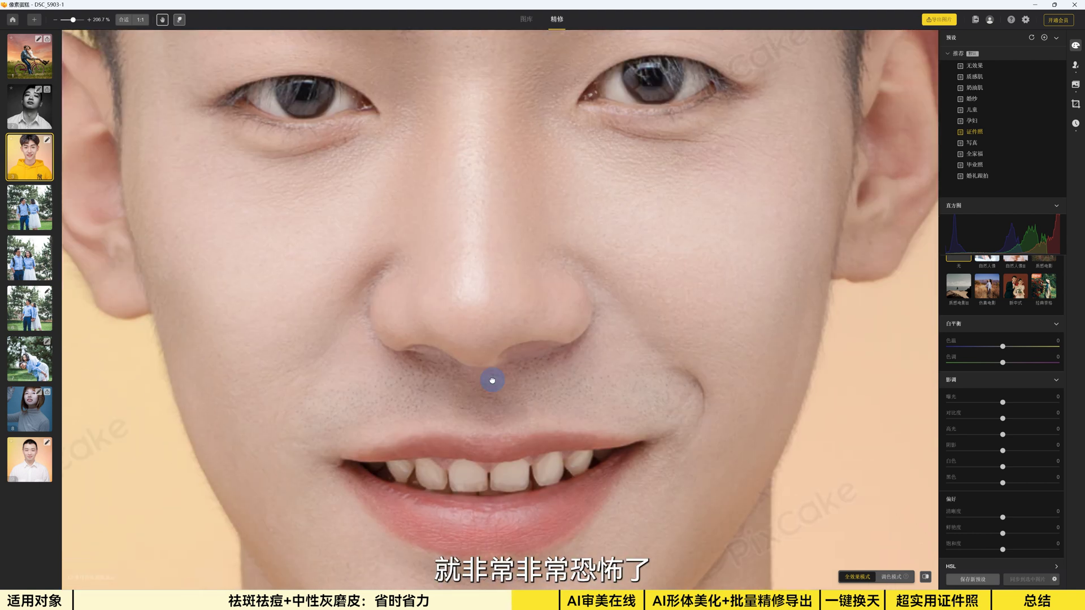
pyautogui.moveTo(467, 259); pyautogui.dragTo(455, 275)
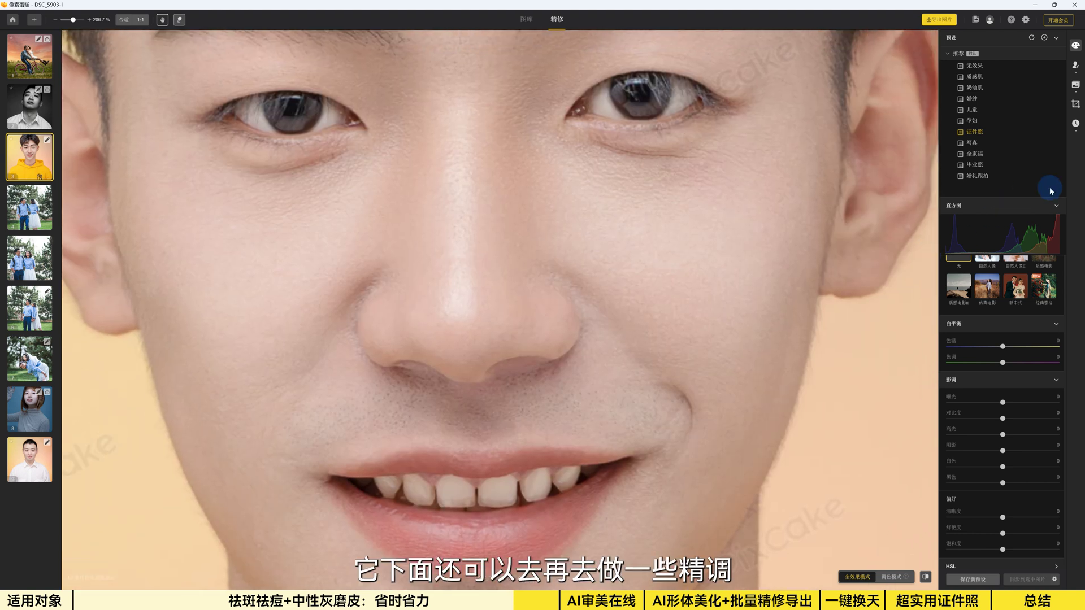
# Step: In the portrait retouching settings for the yellow-hoodie portrait, set the nasolabial-fold removal (祛法令纹) strength to 62
pyautogui.scroll(-1, 980, 434)
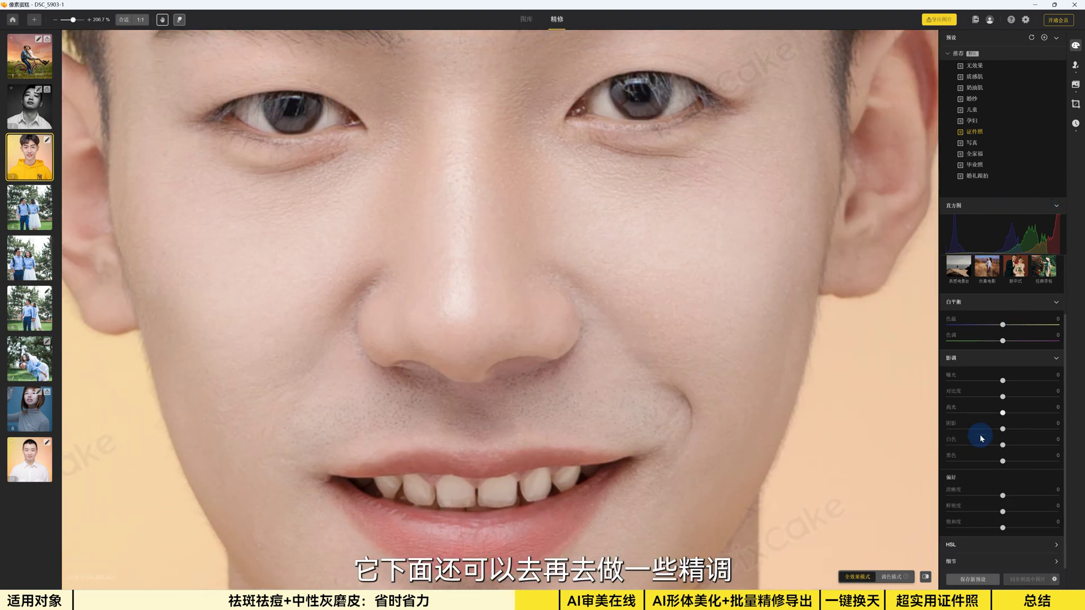
pyautogui.click(1075, 64)
pyautogui.scroll(-2, 559, 299)
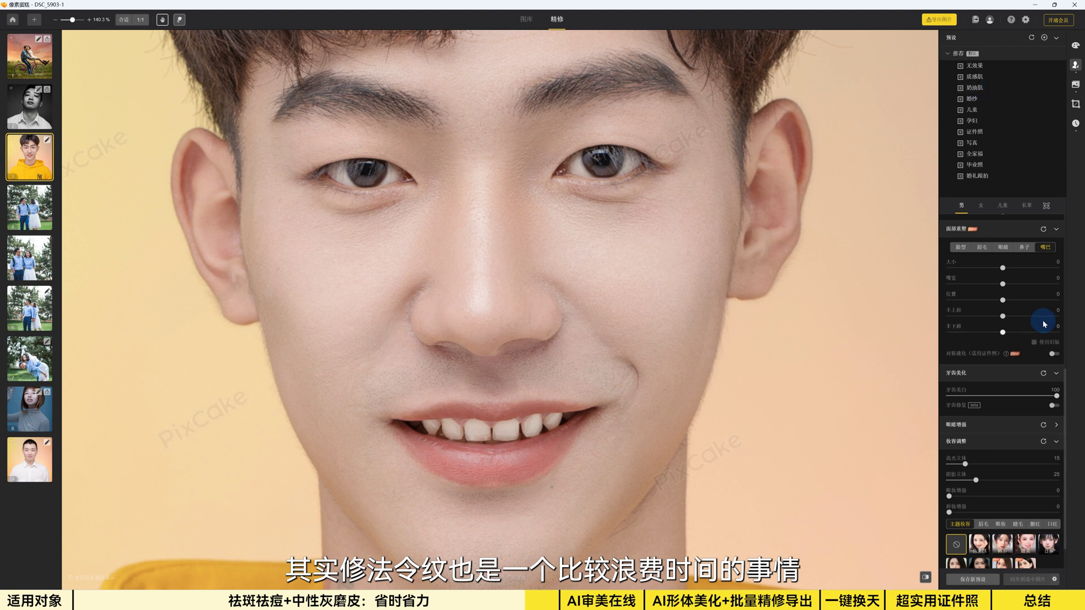
pyautogui.scroll(-1, 994, 347)
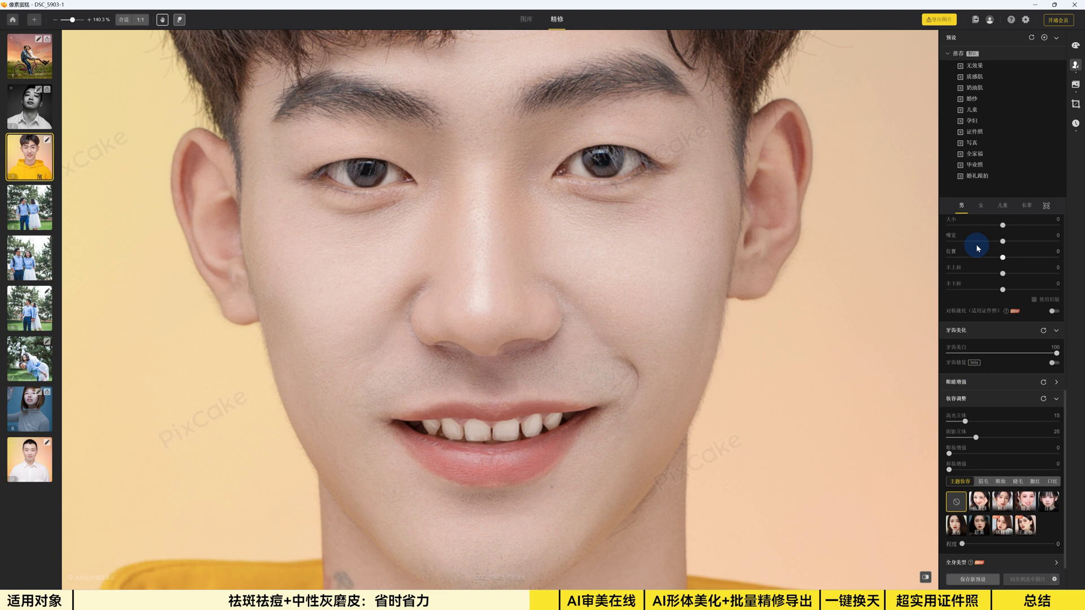
pyautogui.scroll(7, 948, 338)
pyautogui.moveTo(949, 337); pyautogui.dragTo(998, 338)
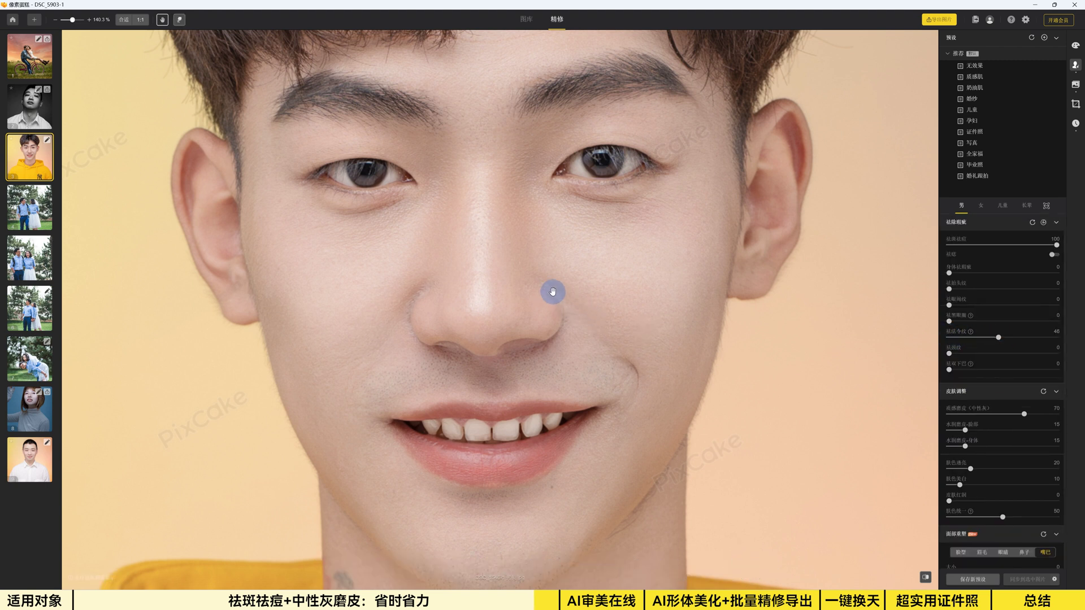
pyautogui.moveTo(992, 334); pyautogui.dragTo(1023, 338)
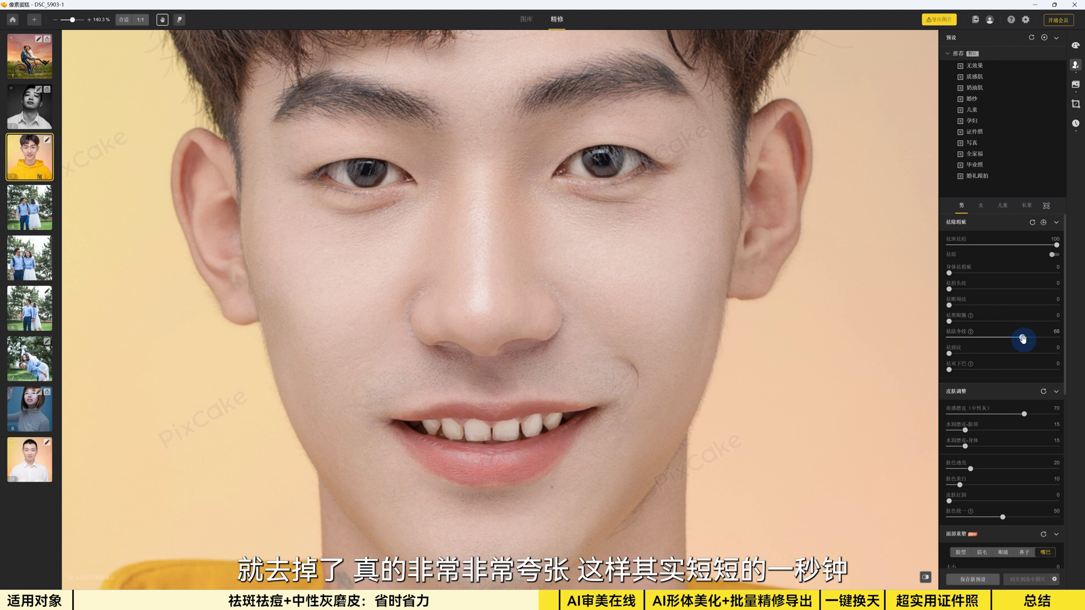
# Step: Switch to Photoshop to view the manually retouched DSC_1546-1.psd, then return to PixCake and compare its yellow-hoodie result up close
pyautogui.scroll(-3, 465, 305)
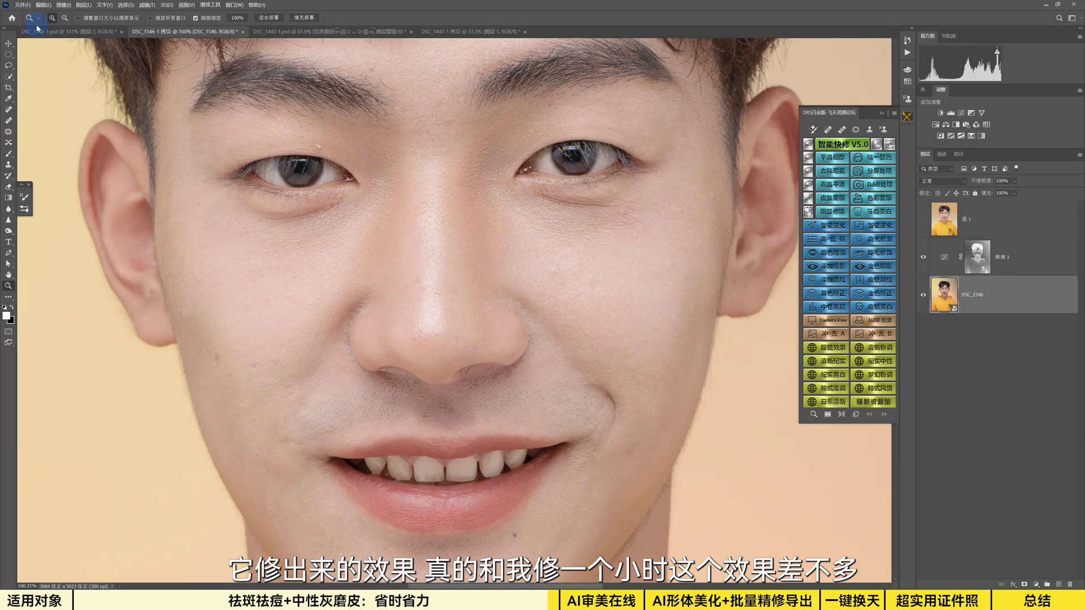
pyautogui.click(37, 28)
pyautogui.click(529, 272)
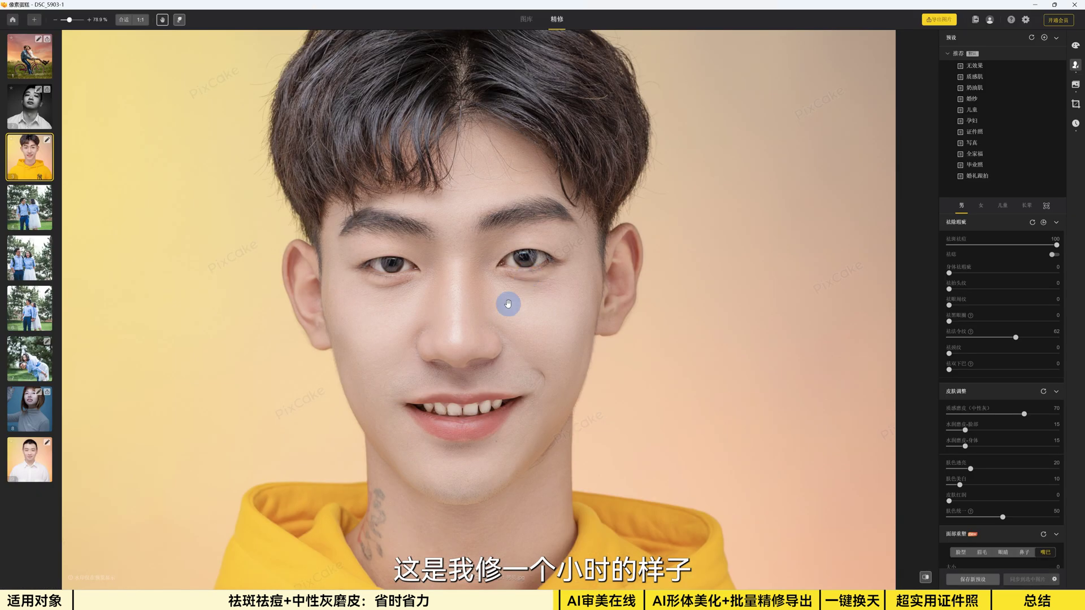
pyautogui.scroll(5, 506, 337)
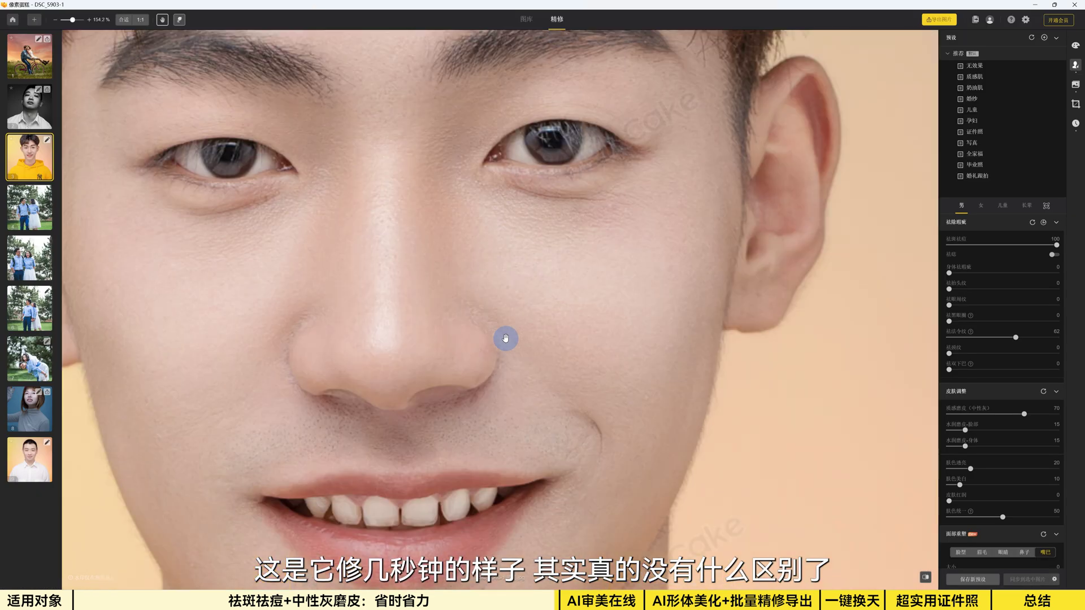
pyautogui.scroll(2, 516, 288)
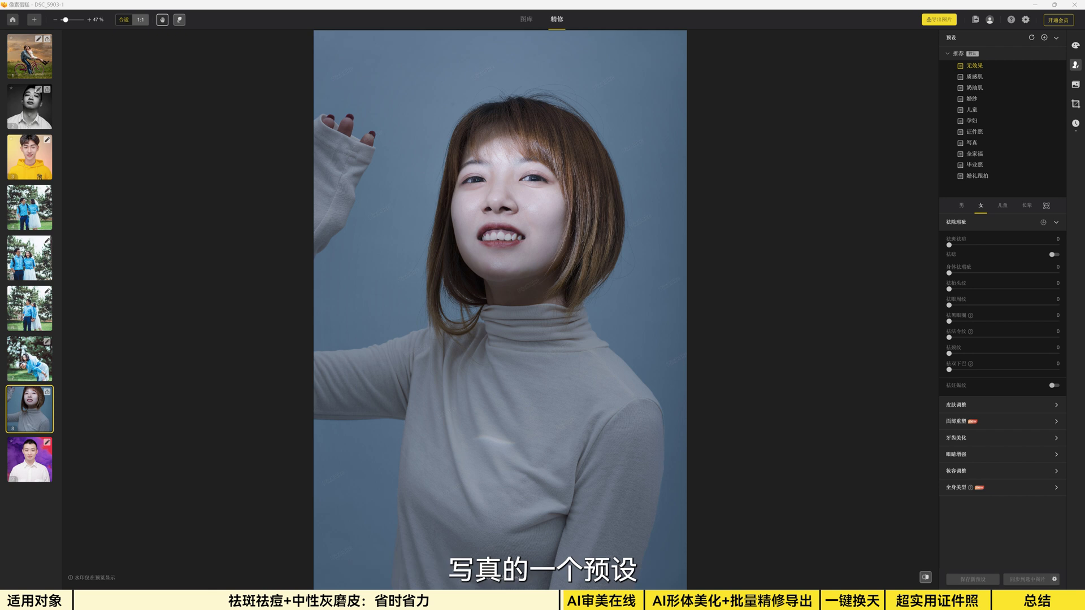
# Step: Apply the 写真 preset to the blue-background portrait of the woman in the turtleneck and compare her face with the original
pyautogui.click(972, 142)
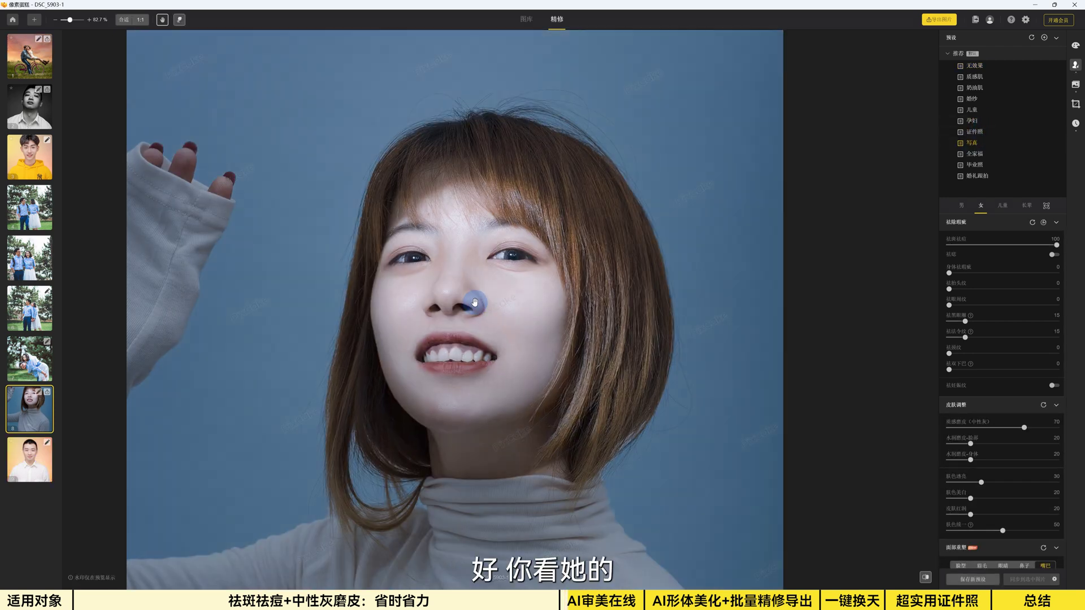
pyautogui.scroll(5, 475, 303)
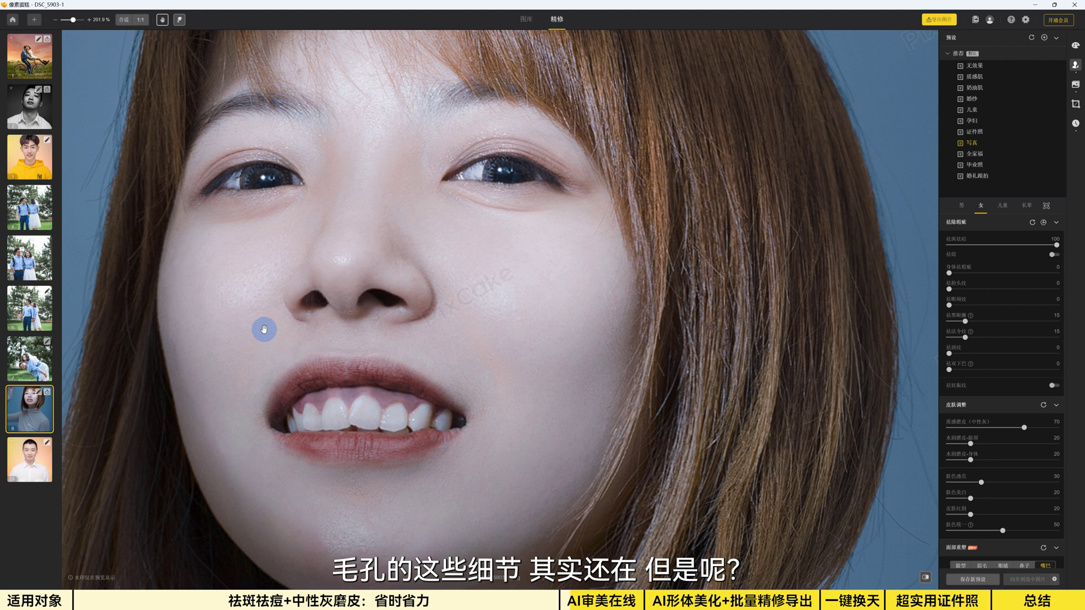
pyautogui.scroll(-5, 404, 292)
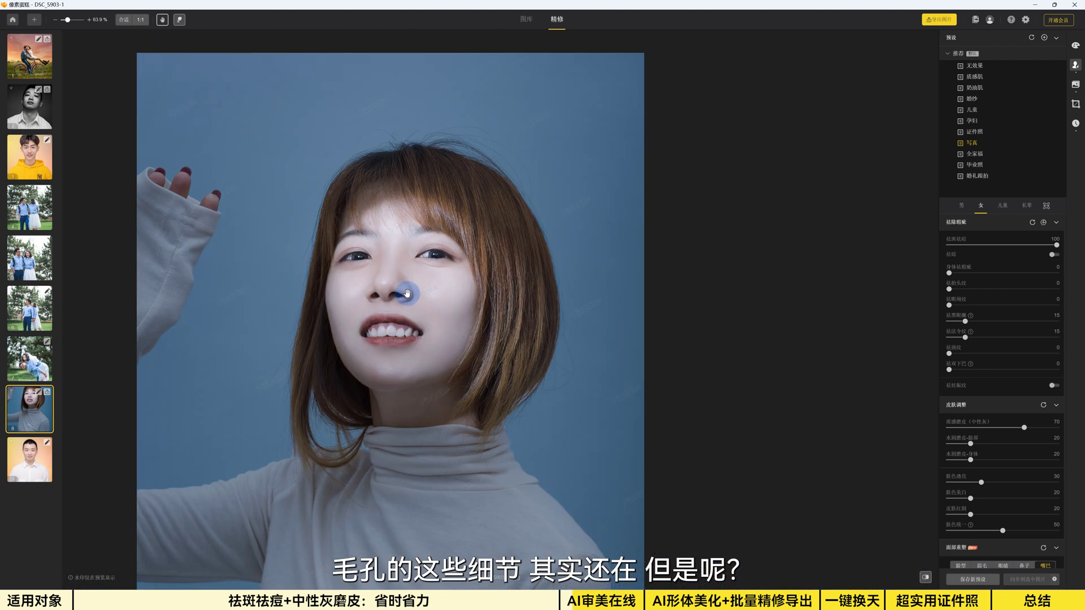
pyautogui.scroll(-2, 406, 292)
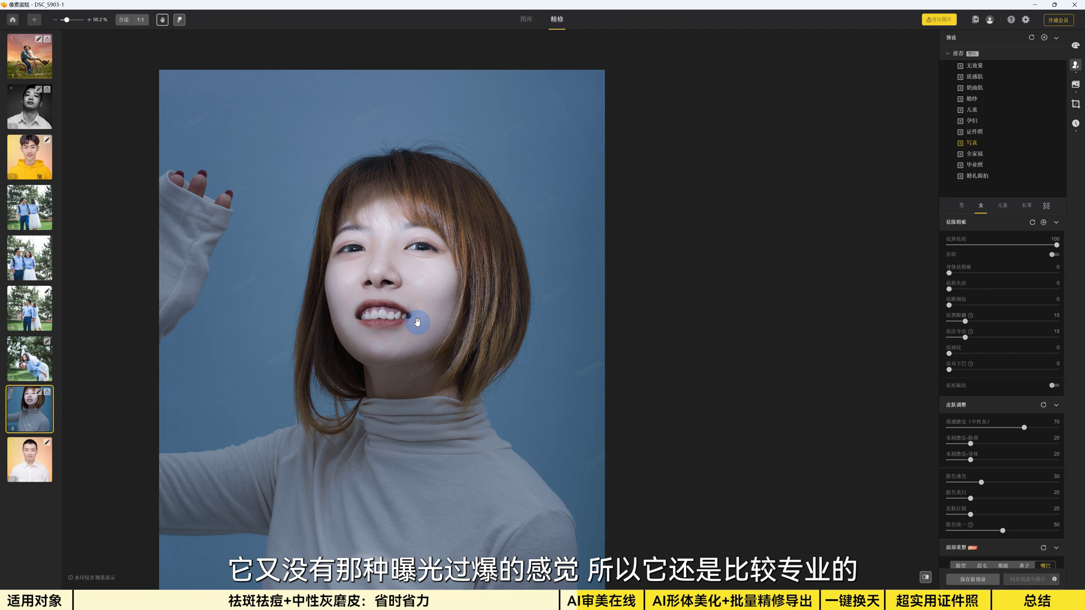
pyautogui.scroll(5, 397, 258)
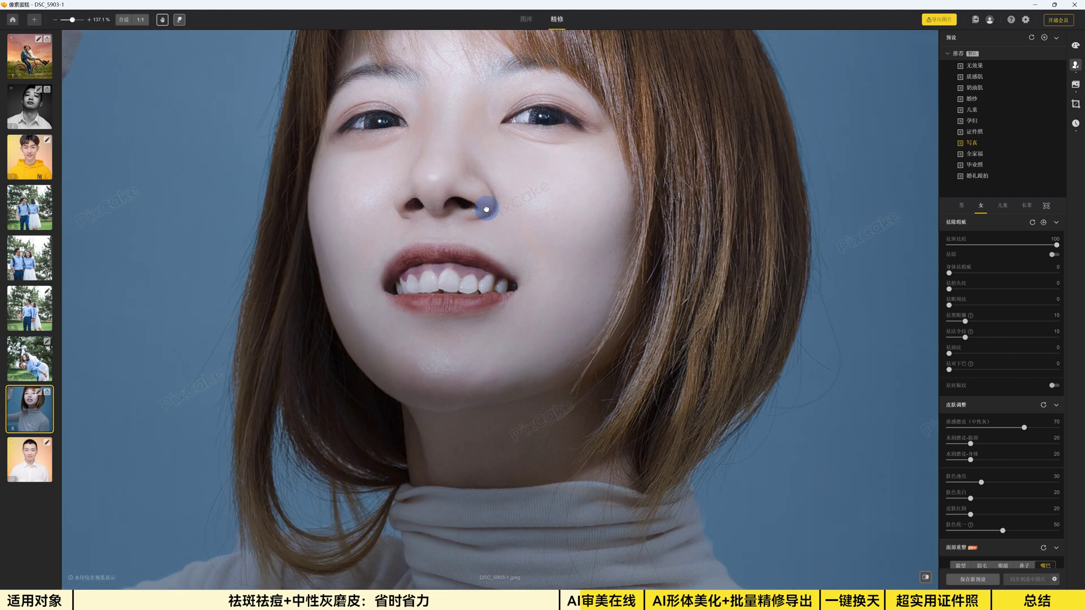
pyautogui.click(485, 209)
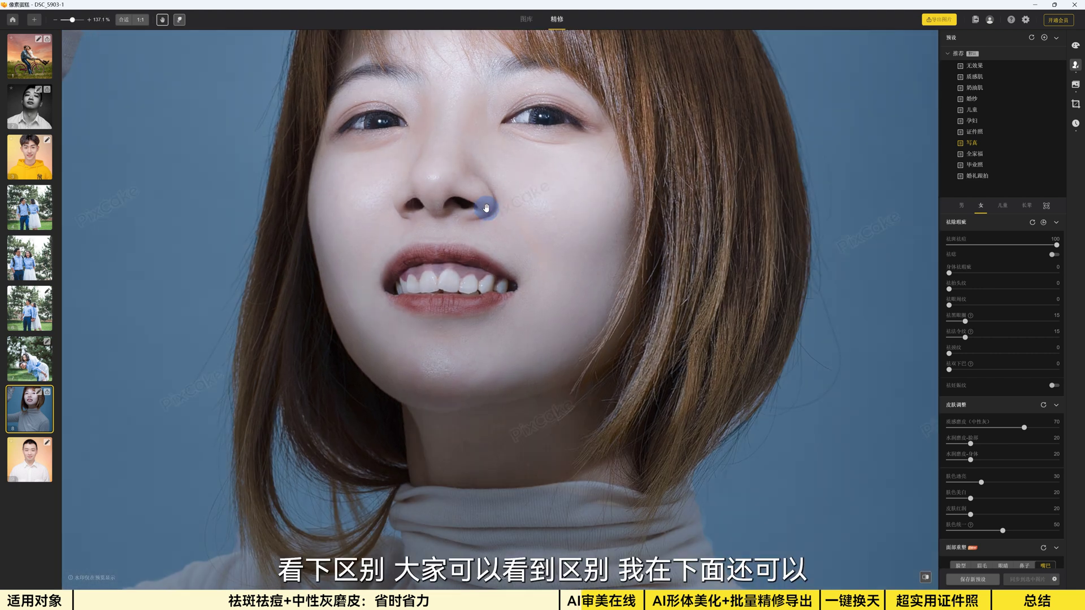
pyautogui.click(485, 208)
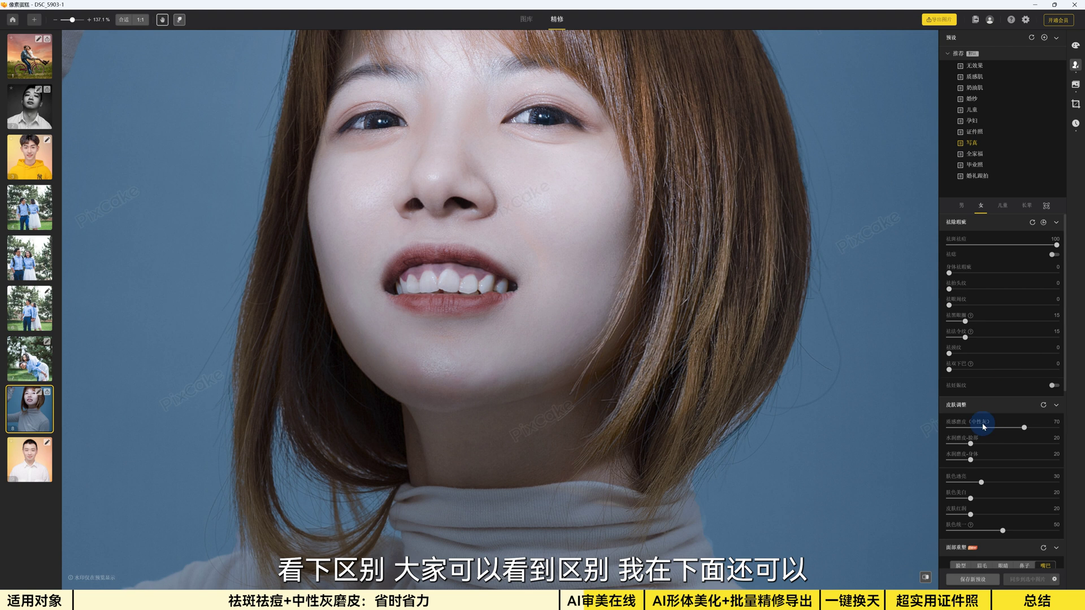
# Step: Set the woman's teeth whitening (牙齿美白) to 100 and turn on teeth repair (牙齿修复)
pyautogui.moveTo(1064, 266); pyautogui.dragTo(1044, 437)
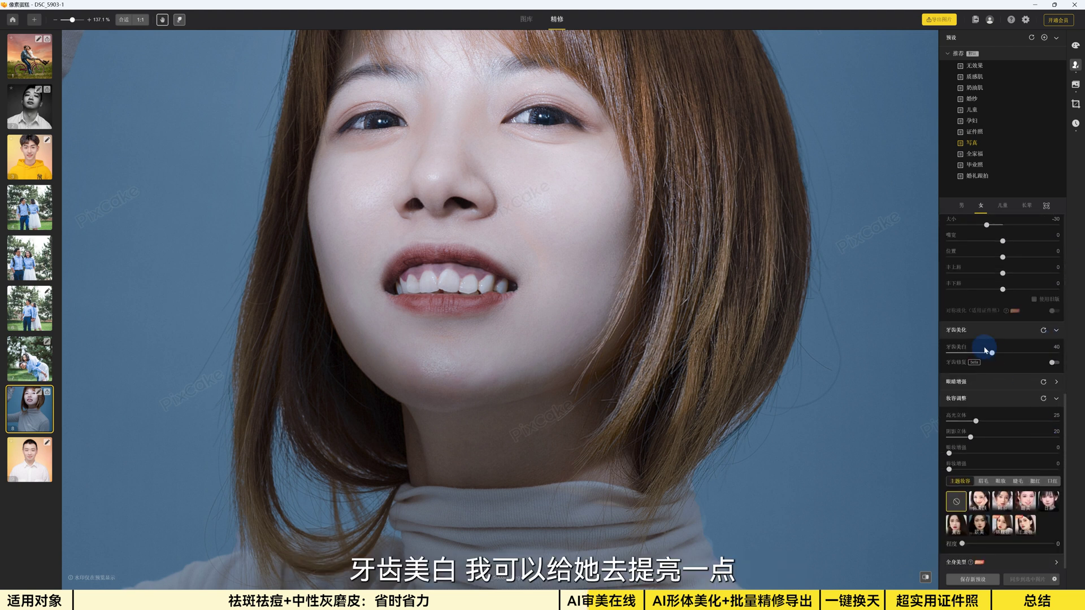
pyautogui.moveTo(991, 351); pyautogui.dragTo(1070, 361)
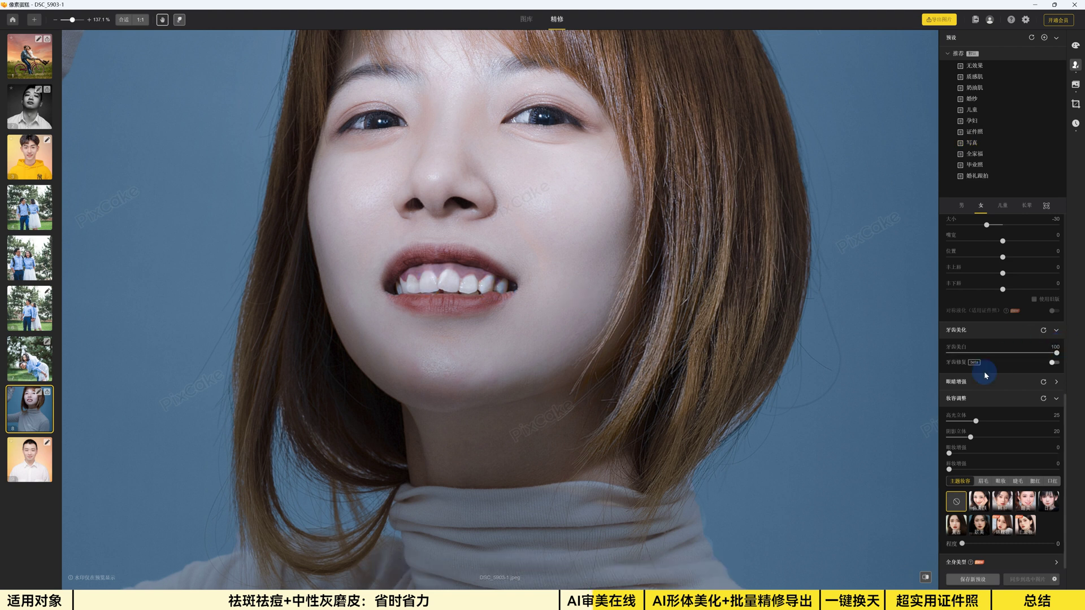
pyautogui.click(1053, 363)
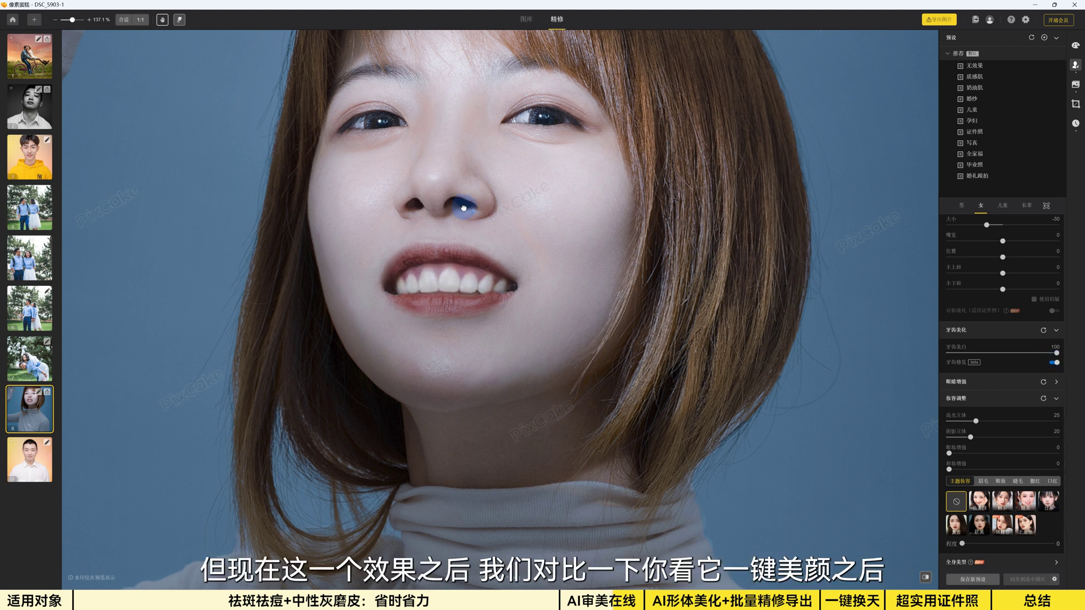
# Step: Compare the woman's whole portrait before and after retouching, then inspect her face shape, features and teeth
pyautogui.scroll(-6, 446, 198)
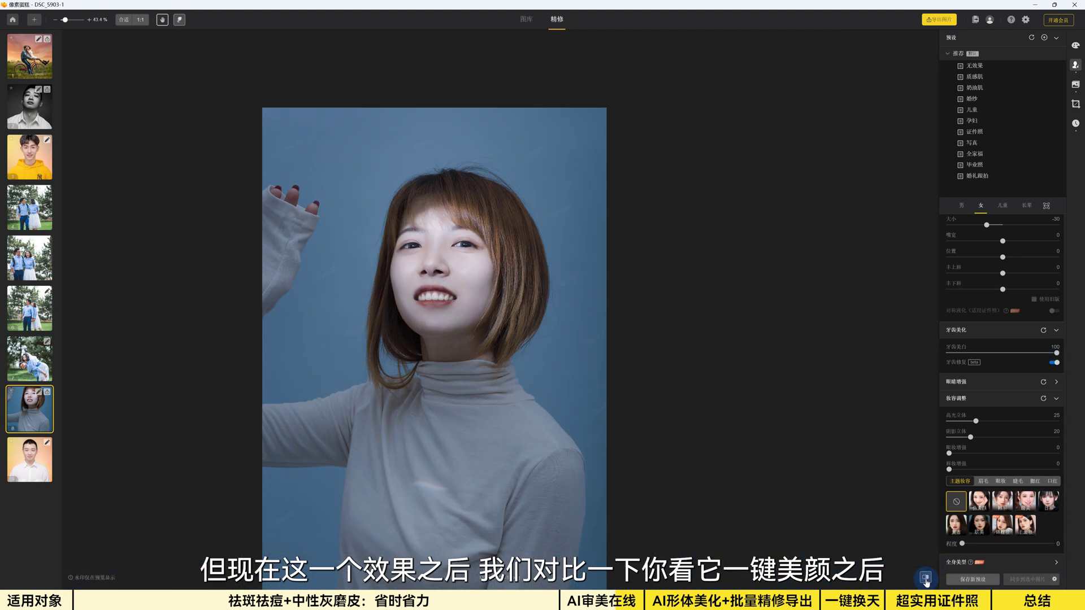
pyautogui.click(925, 578)
pyautogui.click(926, 577)
pyautogui.click(925, 577)
pyautogui.click(926, 578)
pyautogui.click(925, 578)
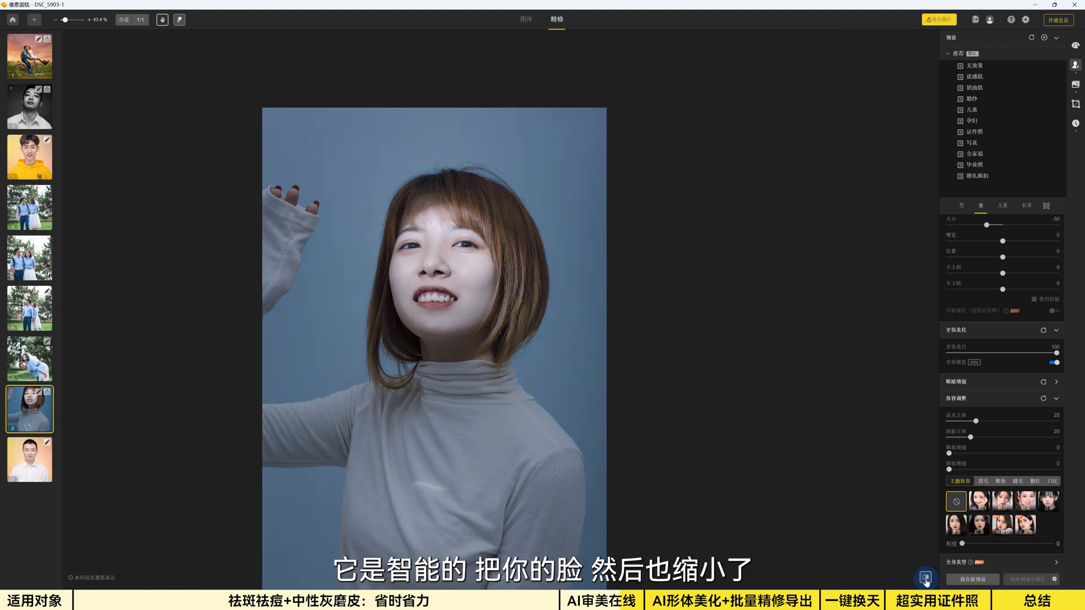
pyautogui.click(926, 577)
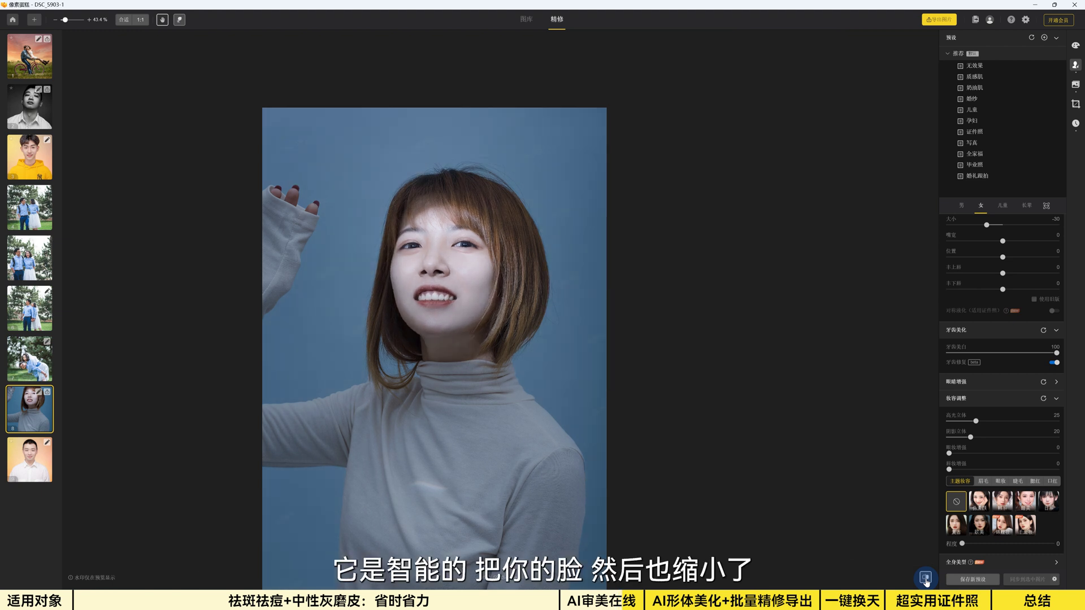
pyautogui.click(926, 577)
pyautogui.click(926, 578)
pyautogui.click(926, 577)
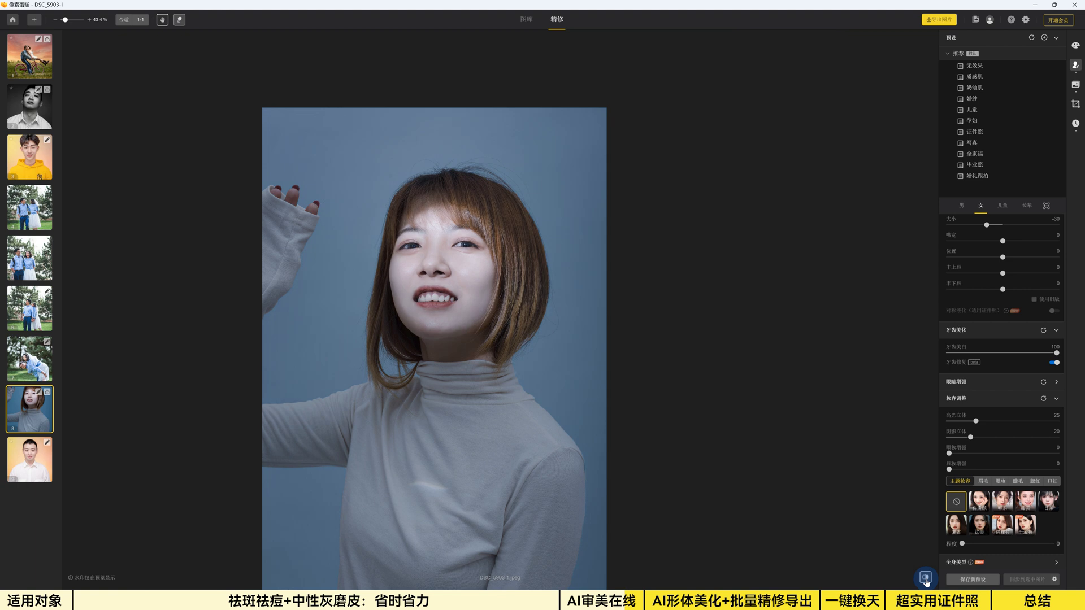
pyautogui.click(925, 577)
pyautogui.click(925, 577)
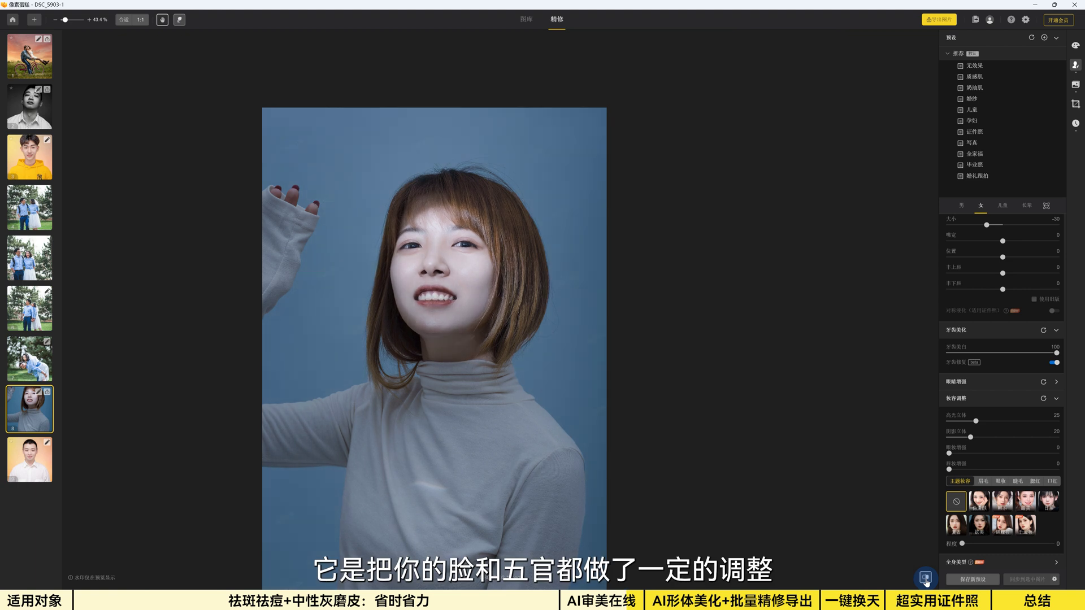
pyautogui.scroll(4, 445, 240)
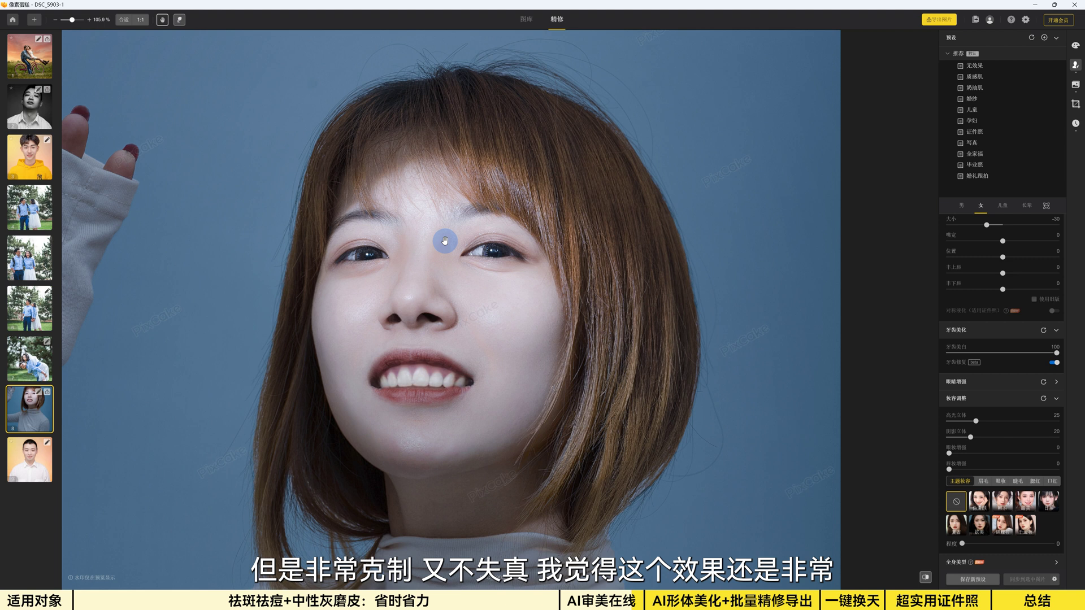
pyautogui.scroll(-5, 445, 241)
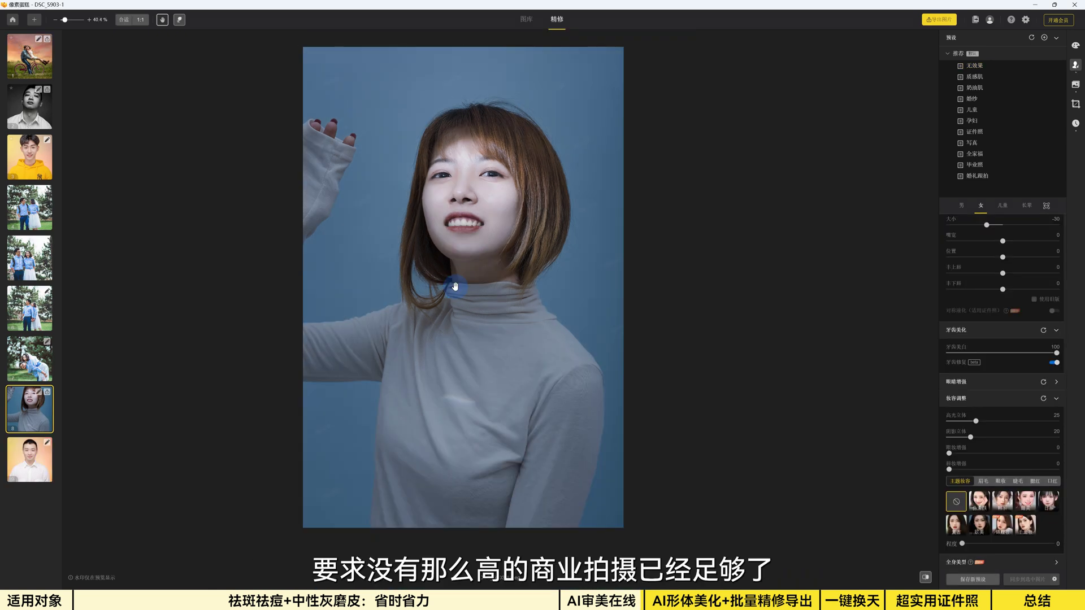
pyautogui.scroll(5, 493, 172)
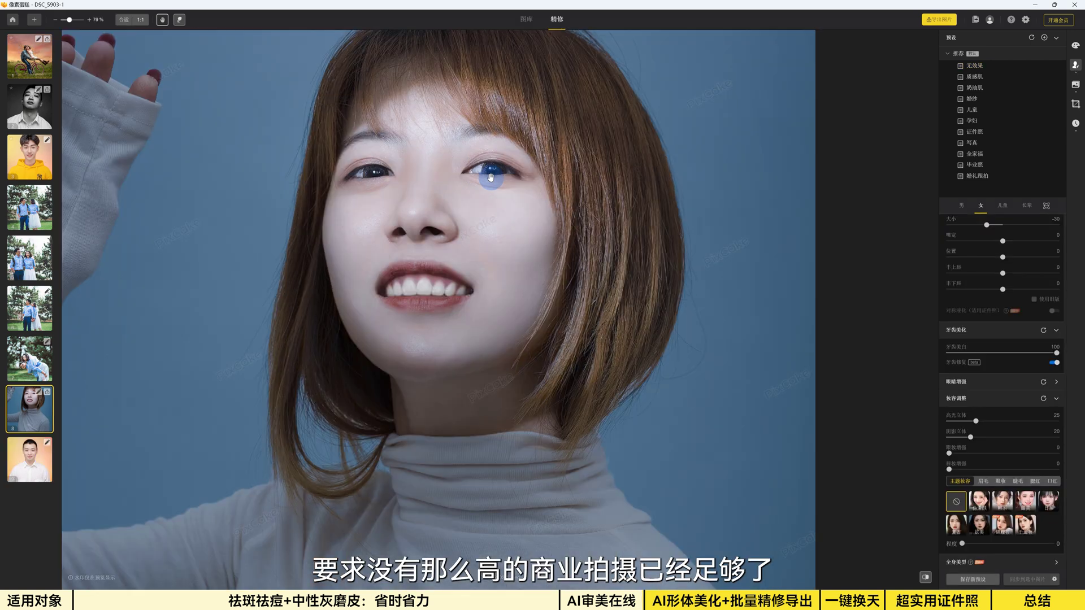
# Step: Open the outdoor photo of the couple facing each other and apply the 儿童胶片写真 filter to it
pyautogui.click(26, 206)
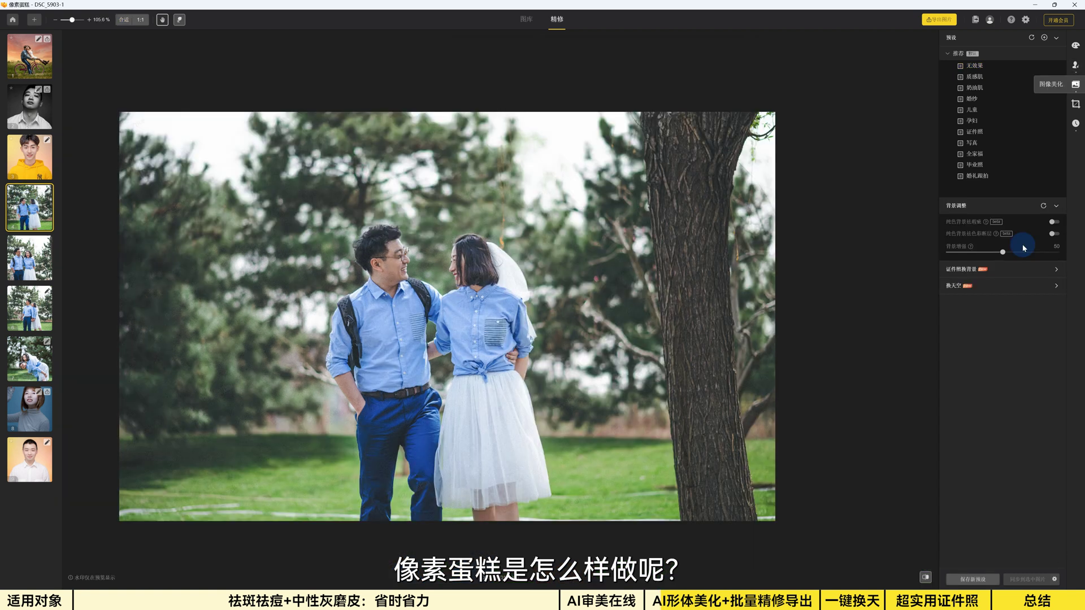
pyautogui.click(1075, 85)
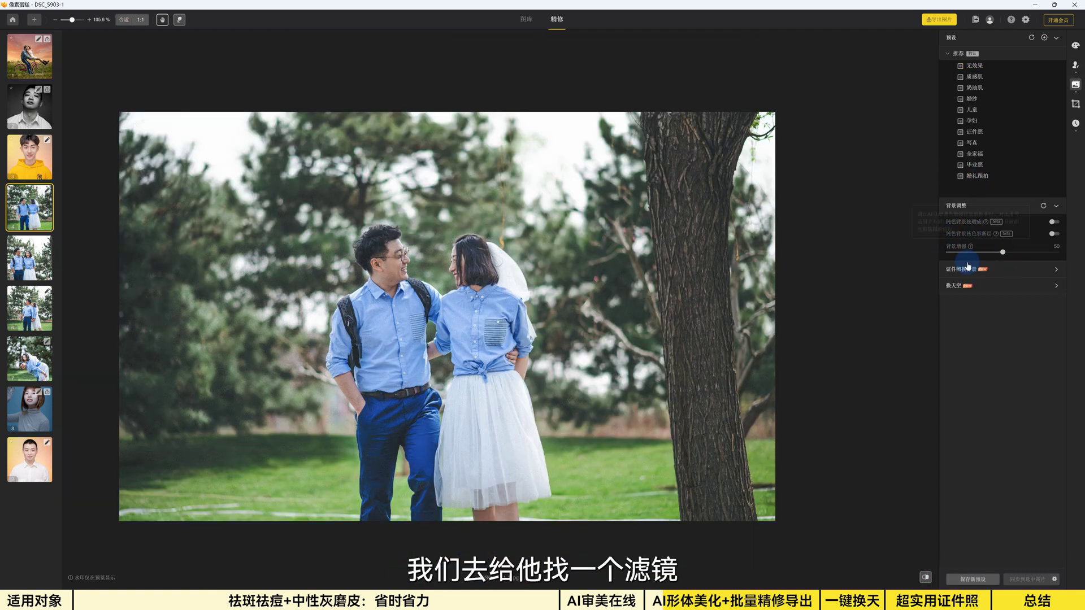
pyautogui.click(1075, 67)
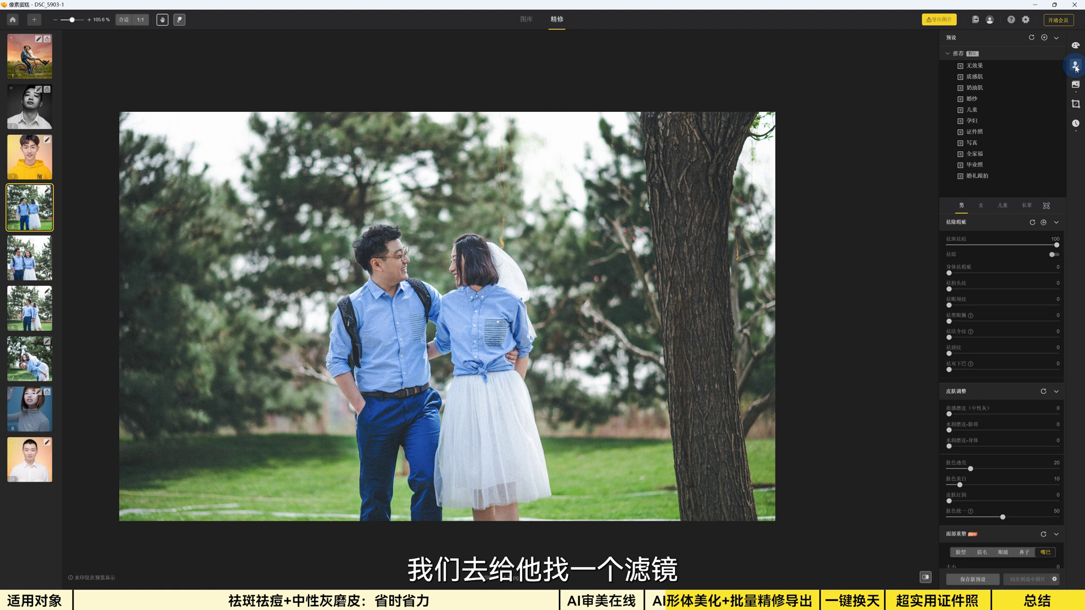
pyautogui.click(1075, 44)
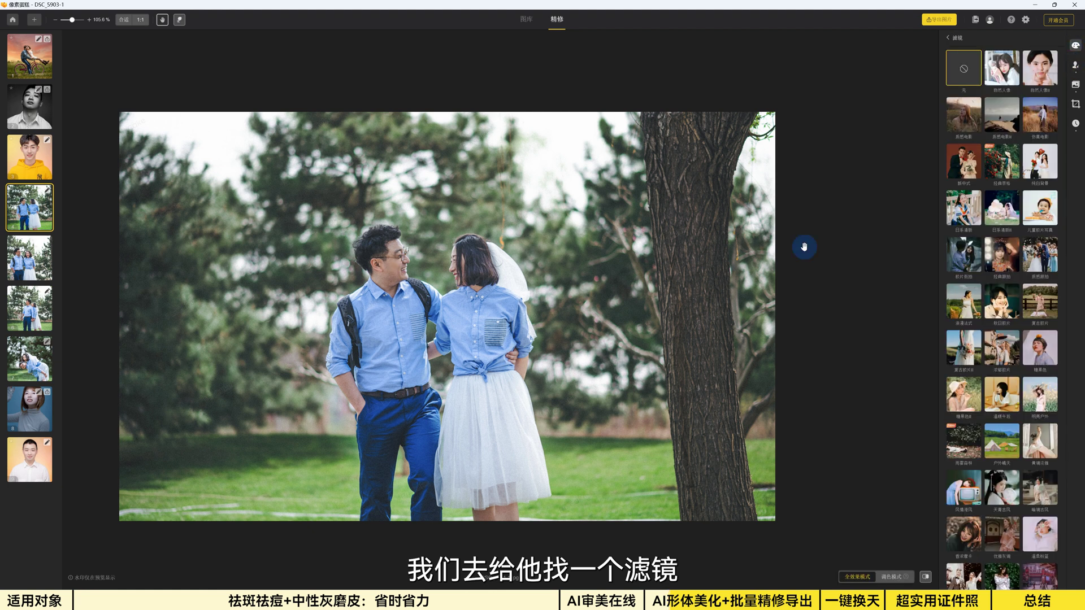
pyautogui.click(1040, 218)
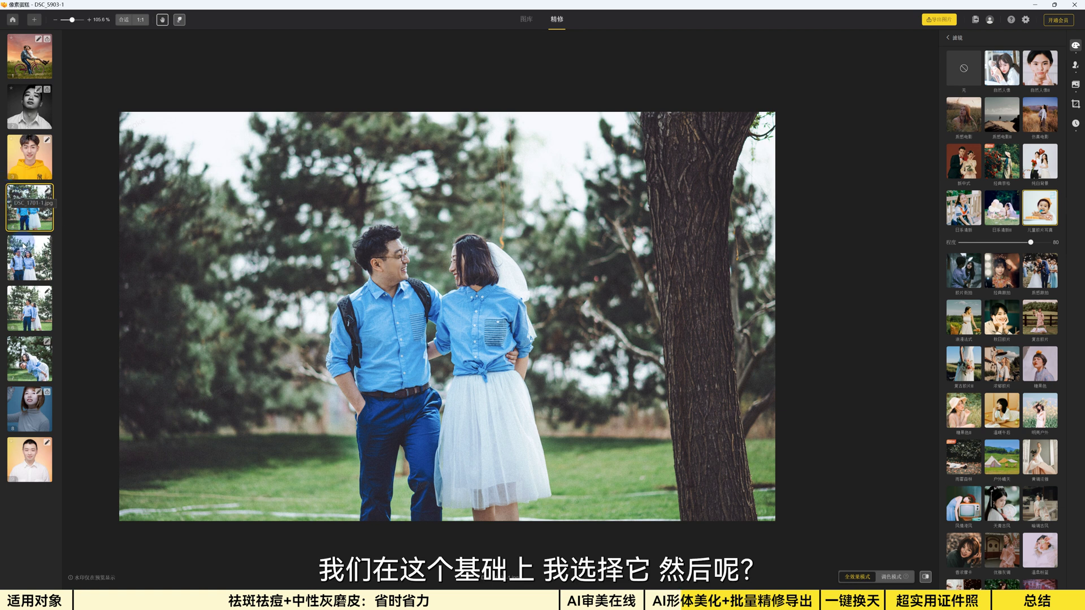
# Step: Add the three other outdoor couple photos to the selection and go back from the filter list to the color adjustments
pyautogui.keyDown('shift'); pyautogui.click(40, 374); pyautogui.keyUp('shift')
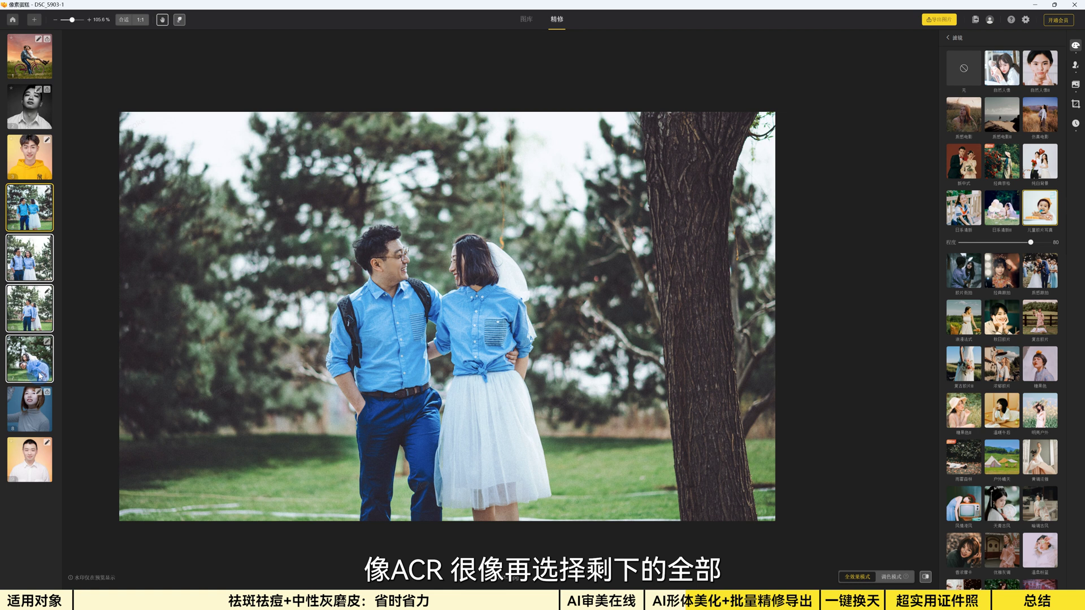
pyautogui.scroll(-3, 1054, 525)
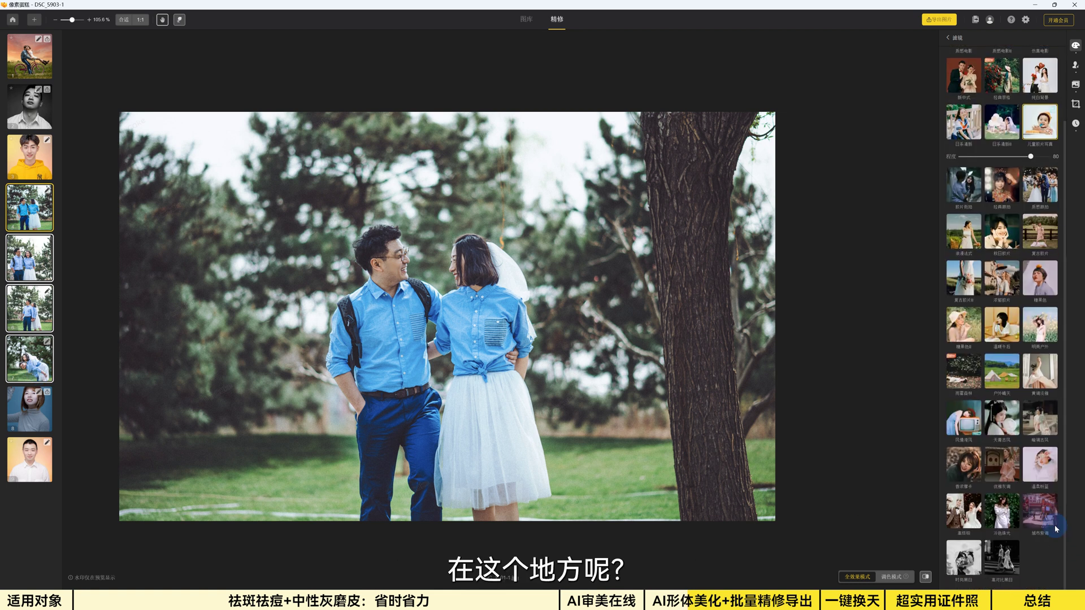
pyautogui.click(948, 38)
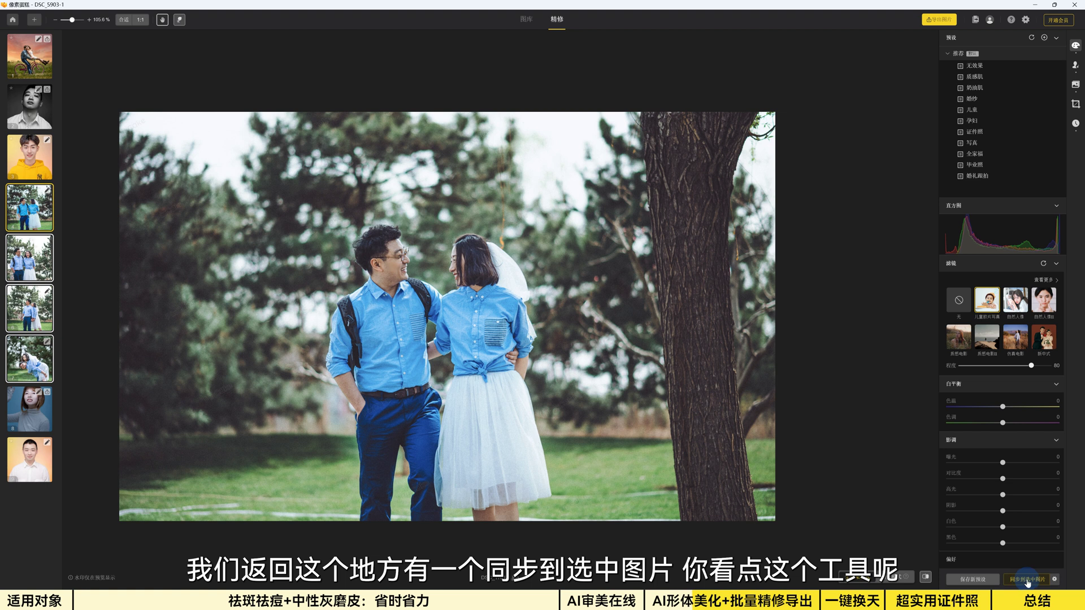
# Step: Sync the first couple photo's adjustments to the selected photos, including 色彩调节, 人像美化 and 图像美化 but not 裁剪
pyautogui.click(1054, 580)
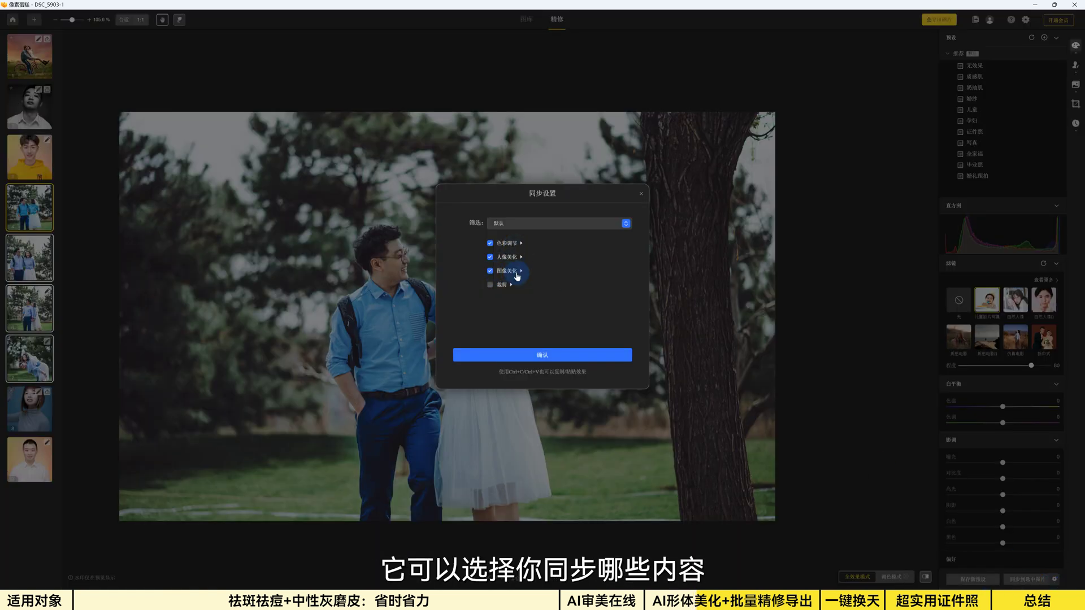
pyautogui.click(516, 273)
pyautogui.click(511, 263)
pyautogui.scroll(-2, 530, 271)
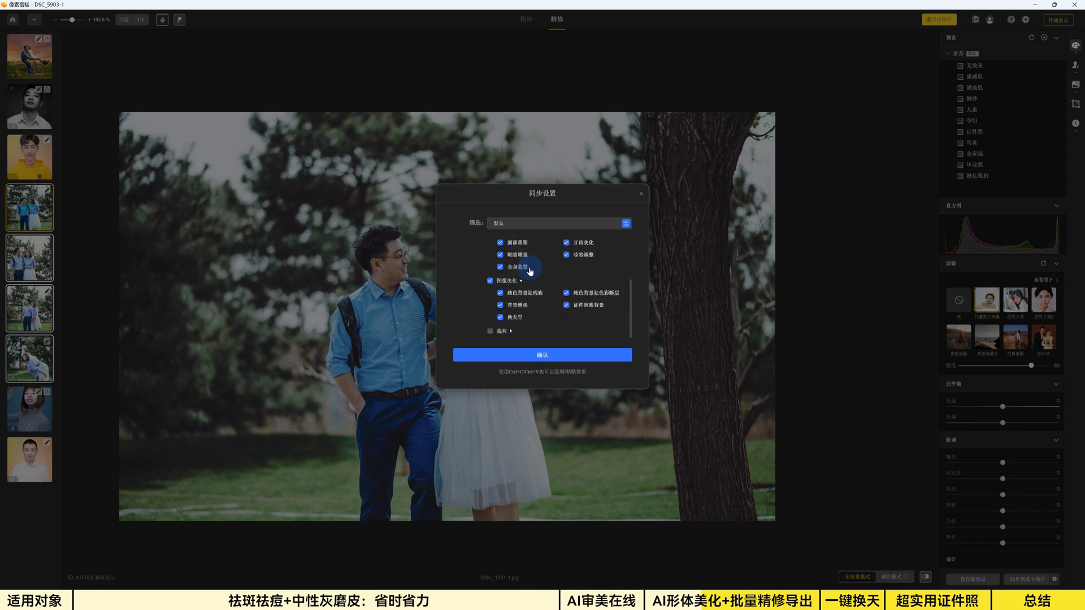
pyautogui.scroll(3, 530, 274)
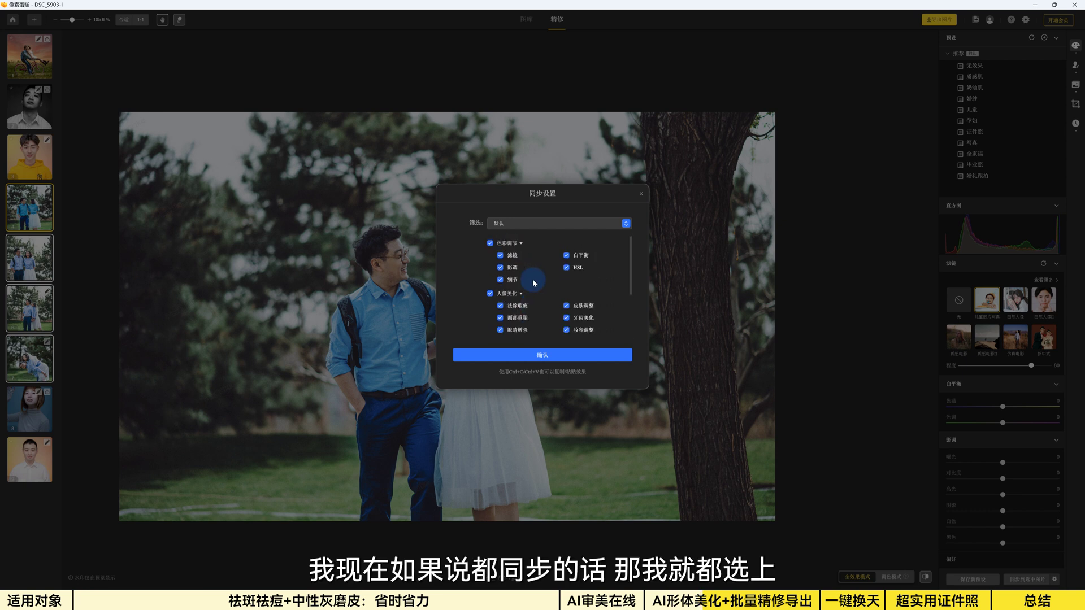
pyautogui.click(546, 355)
pyautogui.click(1026, 579)
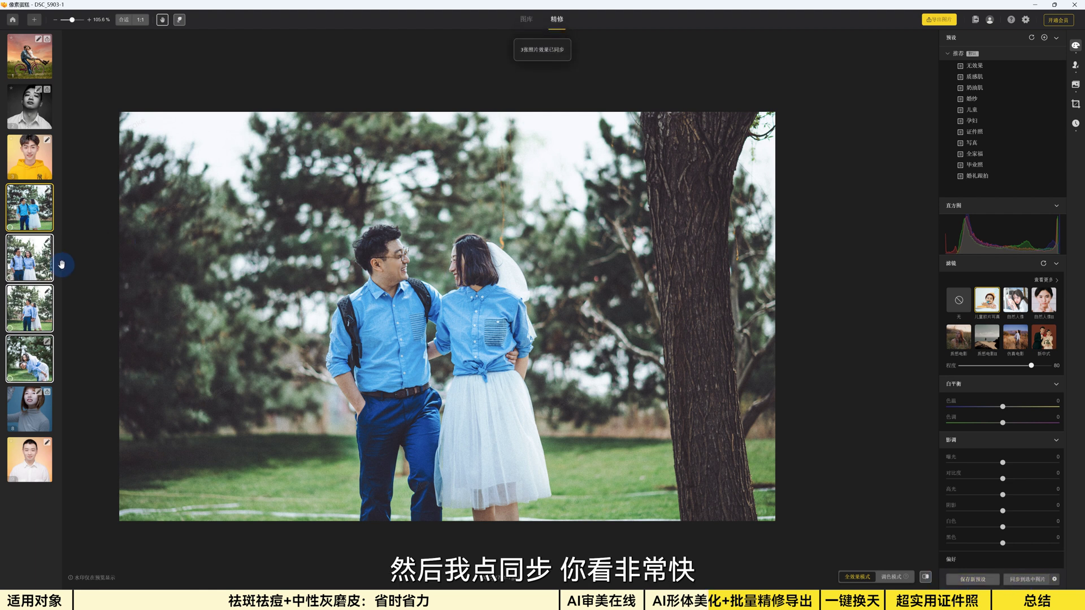
# Step: View the synced second couple photo in full and compare it with its original
pyautogui.click(31, 265)
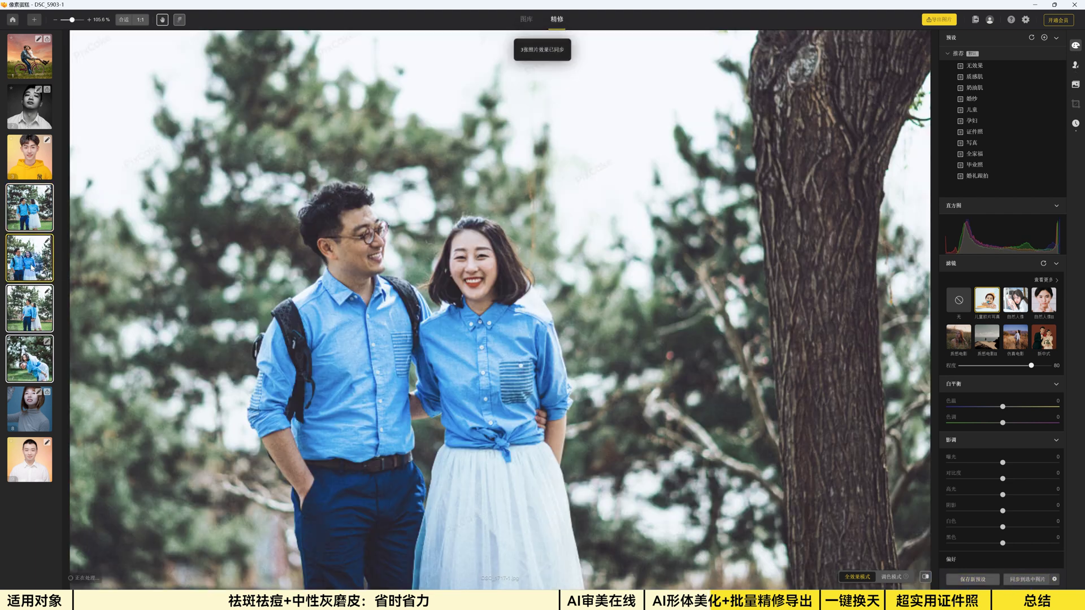
pyautogui.scroll(-2, 396, 278)
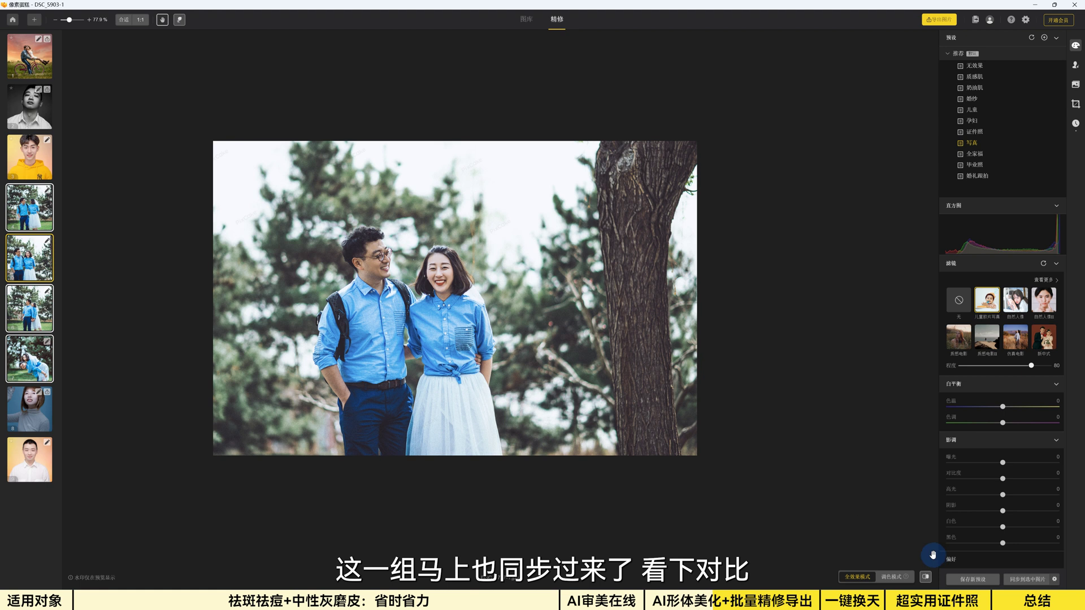
pyautogui.click(926, 577)
pyautogui.click(926, 577)
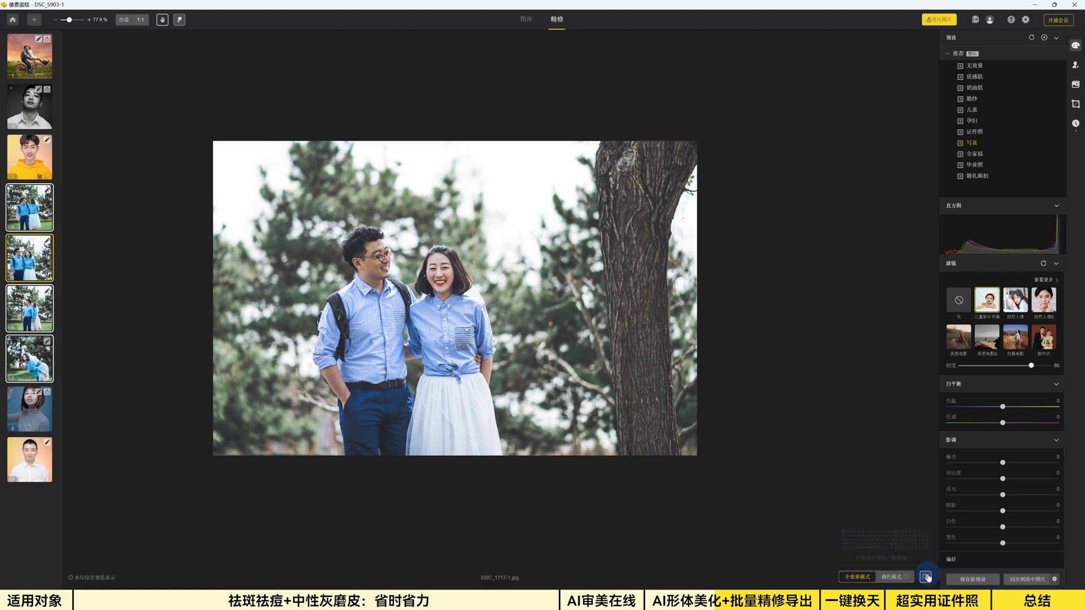
# Step: Compare the synced full-length couple photo and the piggyback photo with their originals
pyautogui.click(30, 308)
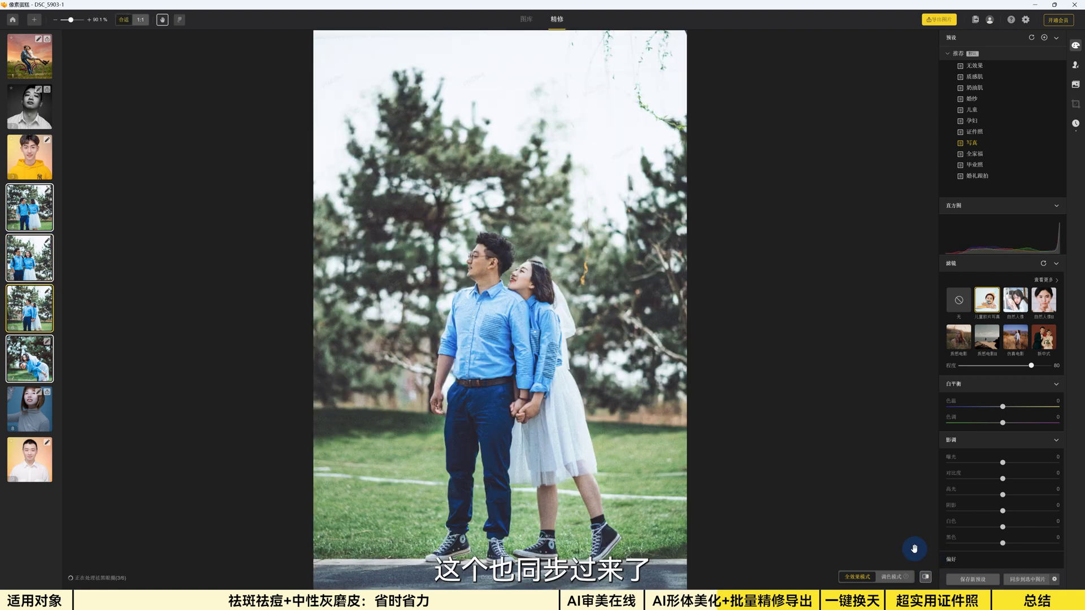
pyautogui.click(925, 577)
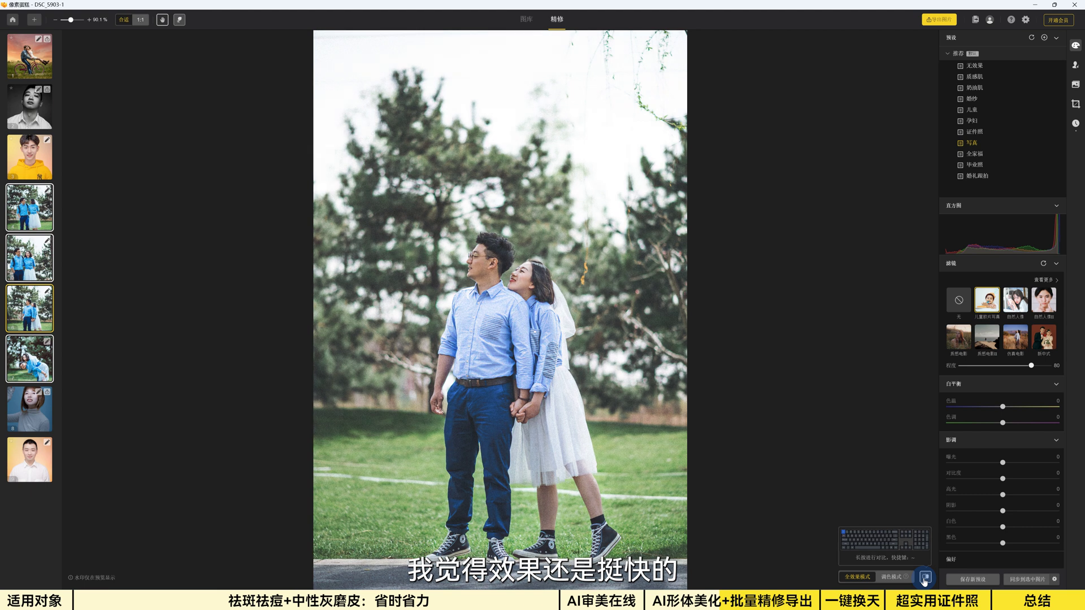
pyautogui.click(925, 577)
pyautogui.click(925, 578)
pyautogui.click(925, 578)
pyautogui.click(925, 577)
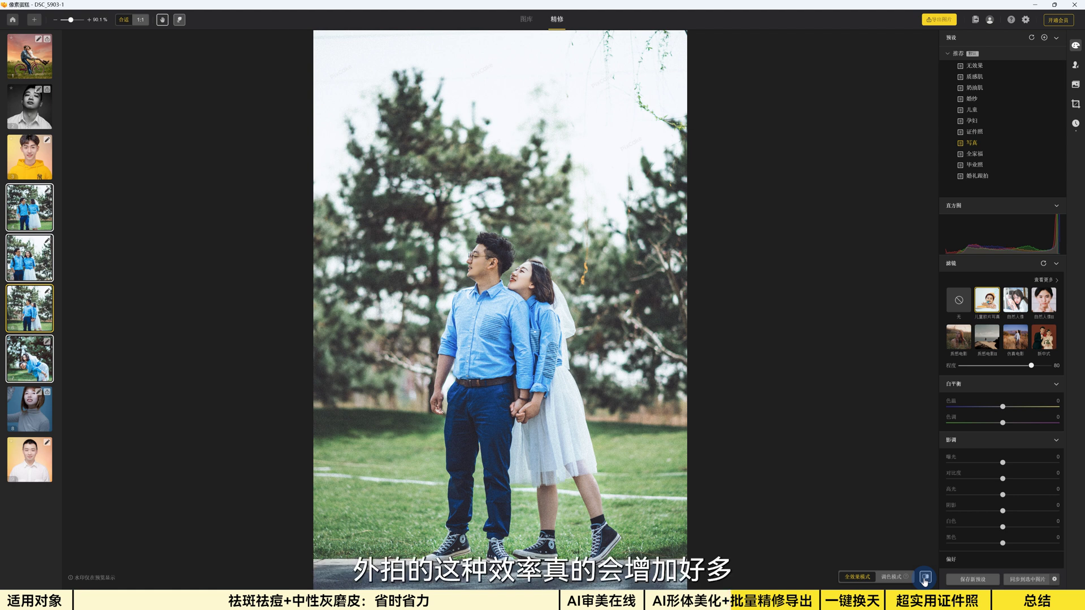
pyautogui.click(31, 359)
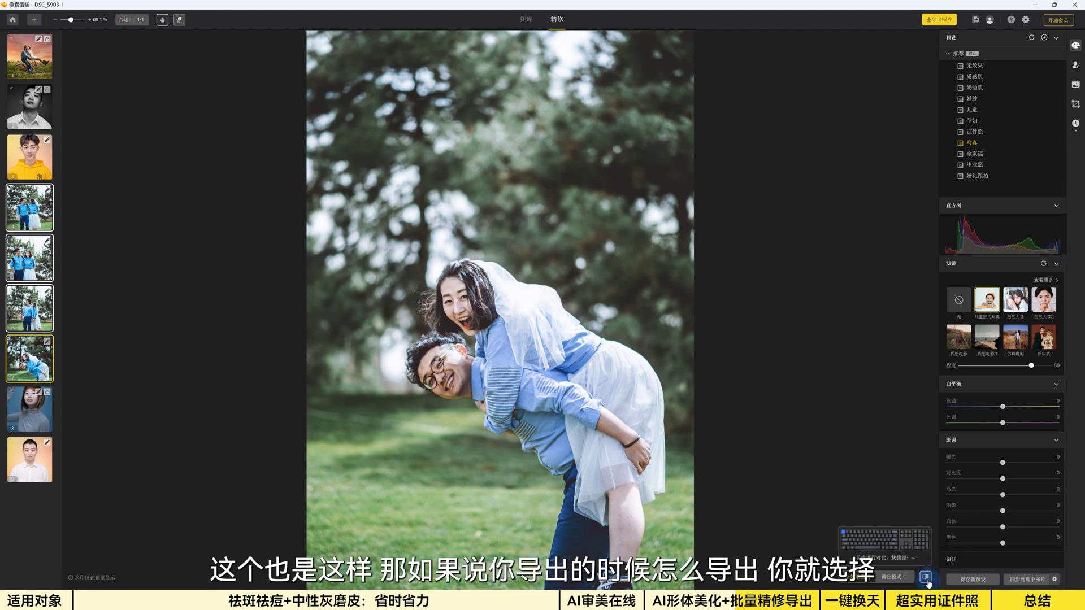
# Step: Prepare an export of the four couple photos into a new project folder, review the advanced format and JPG quality settings, and cancel it
pyautogui.click(39, 229)
pyautogui.click(136, 362)
pyautogui.click(939, 19)
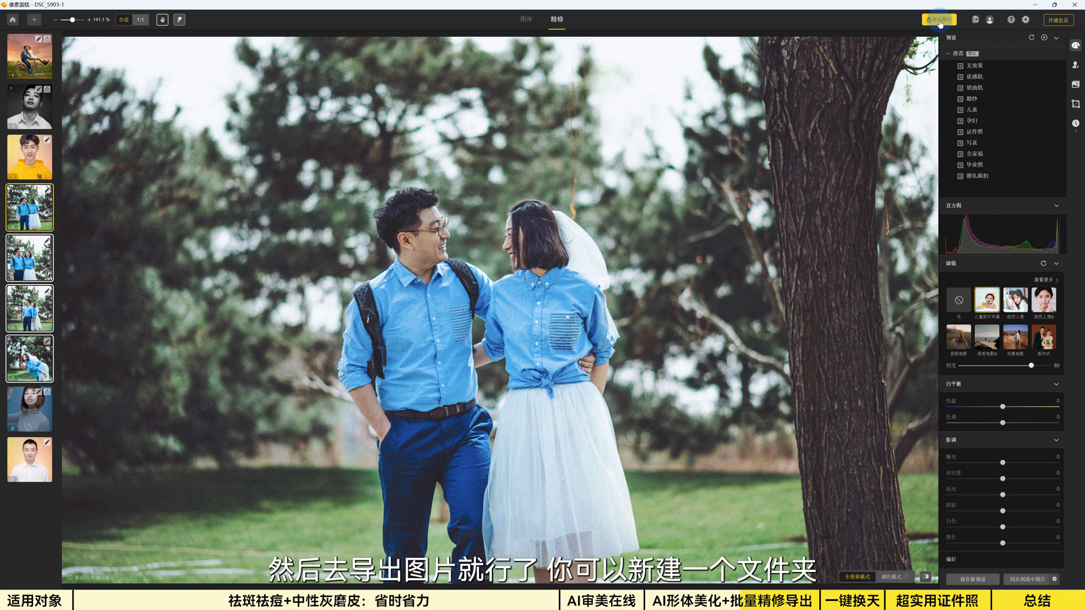
pyautogui.click(500, 237)
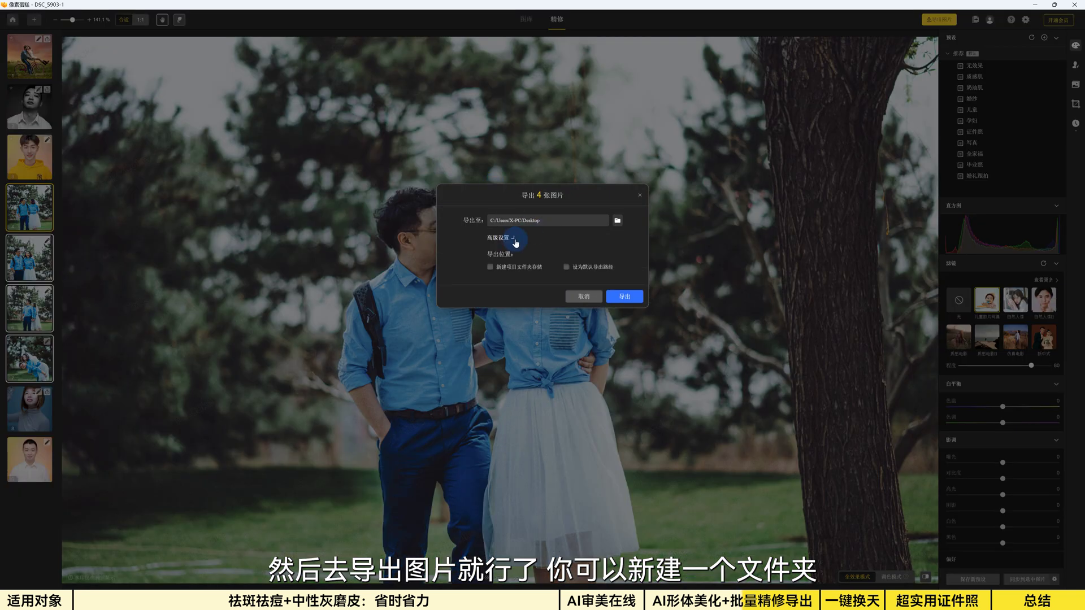
pyautogui.click(511, 268)
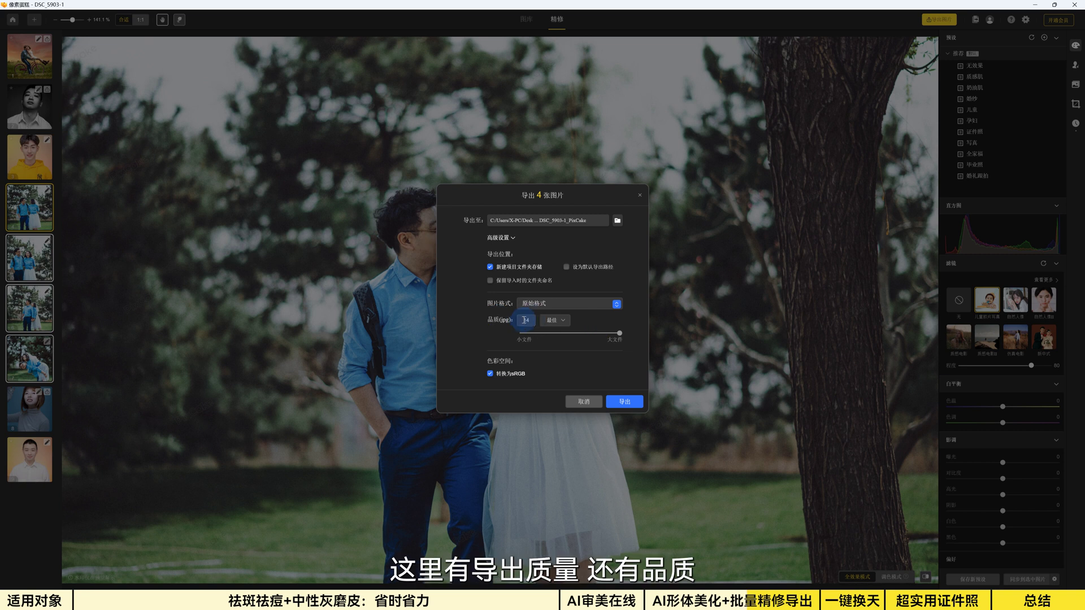
pyautogui.click(551, 321)
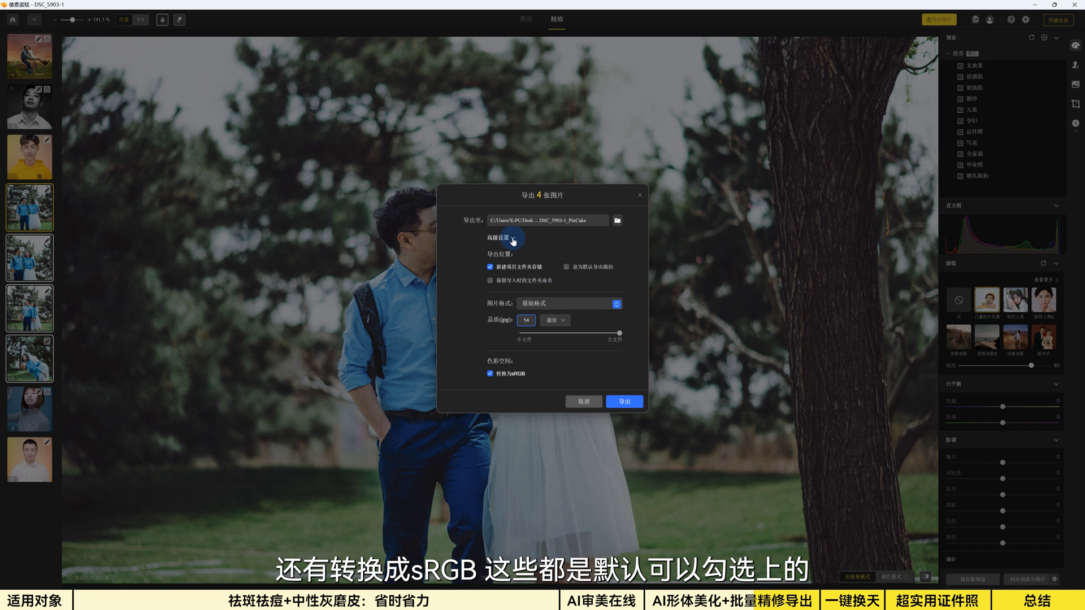
pyautogui.click(589, 401)
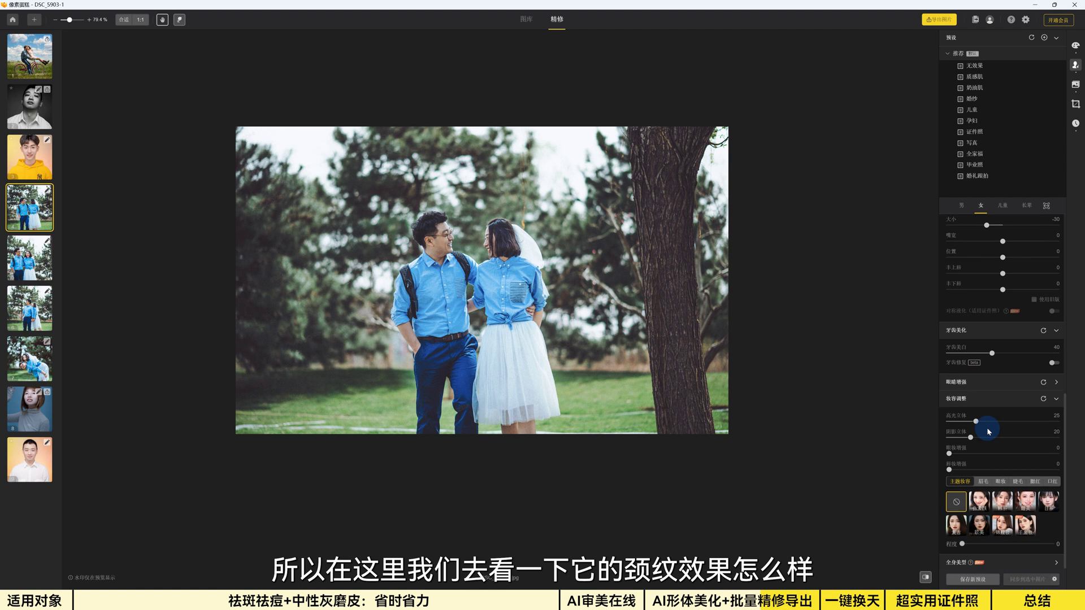
# Step: Set the man's AI body shaping (AI塑形) under 全身美型 to 67 in the first couple photo
pyautogui.moveTo(976, 421); pyautogui.dragTo(983, 415)
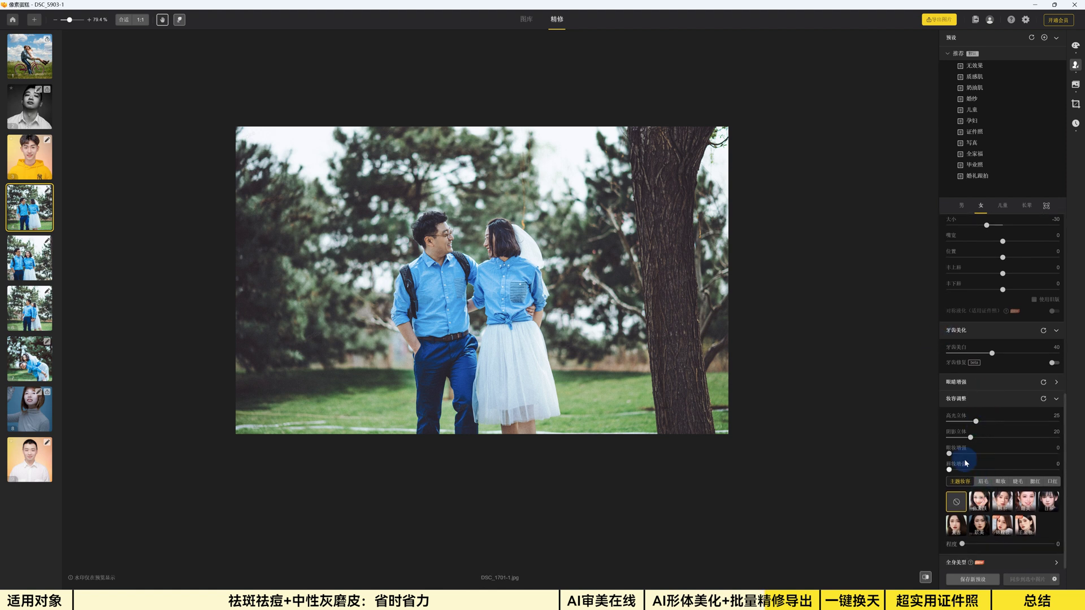
pyautogui.click(983, 561)
pyautogui.scroll(-4, 1003, 536)
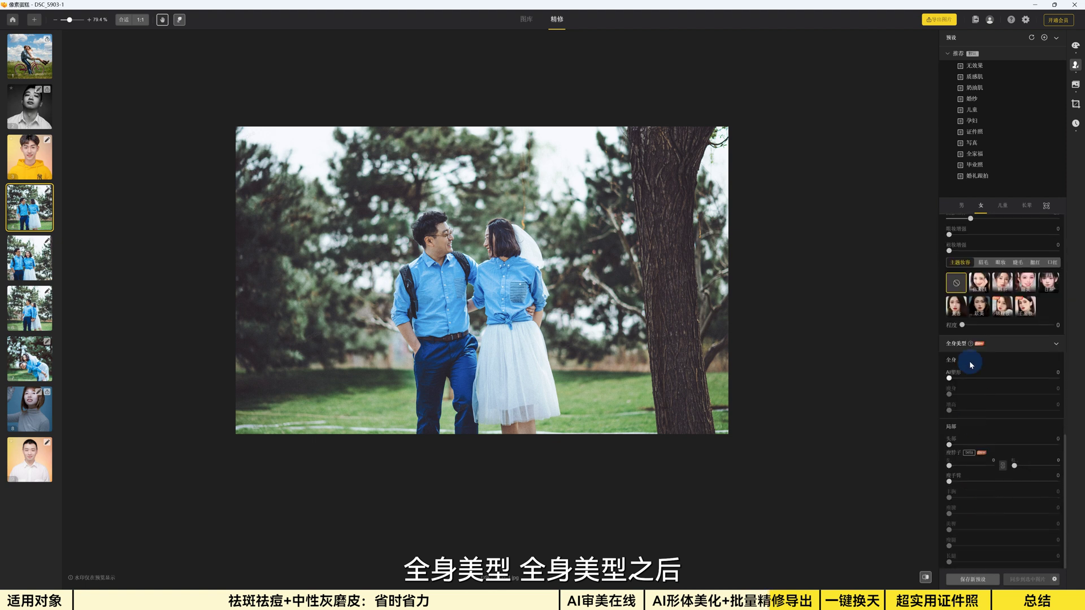
pyautogui.click(963, 207)
pyautogui.moveTo(953, 412); pyautogui.dragTo(1021, 420)
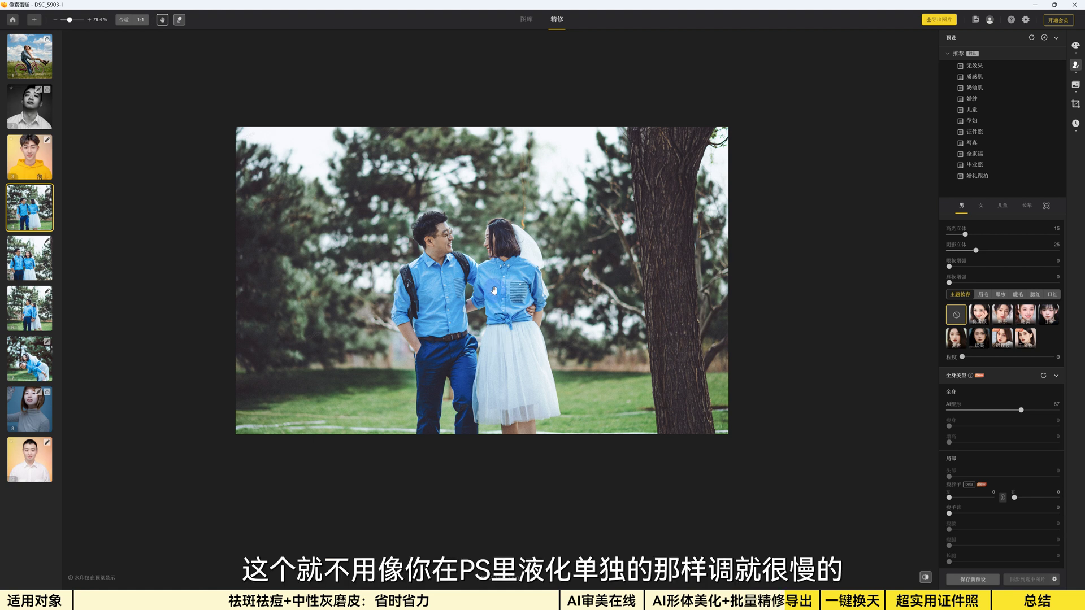
# Step: Set the woman's AI body shaping (AI塑形) to 41 in the same couple photo
pyautogui.click(980, 207)
pyautogui.scroll(-1, 977, 339)
pyautogui.click(951, 375)
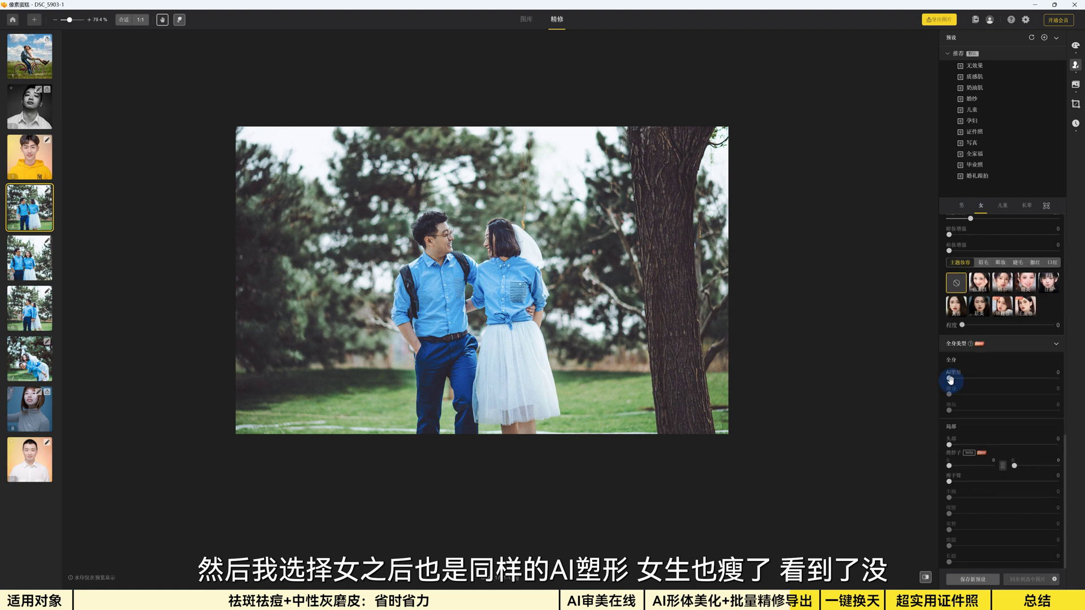
pyautogui.moveTo(949, 379); pyautogui.dragTo(993, 376)
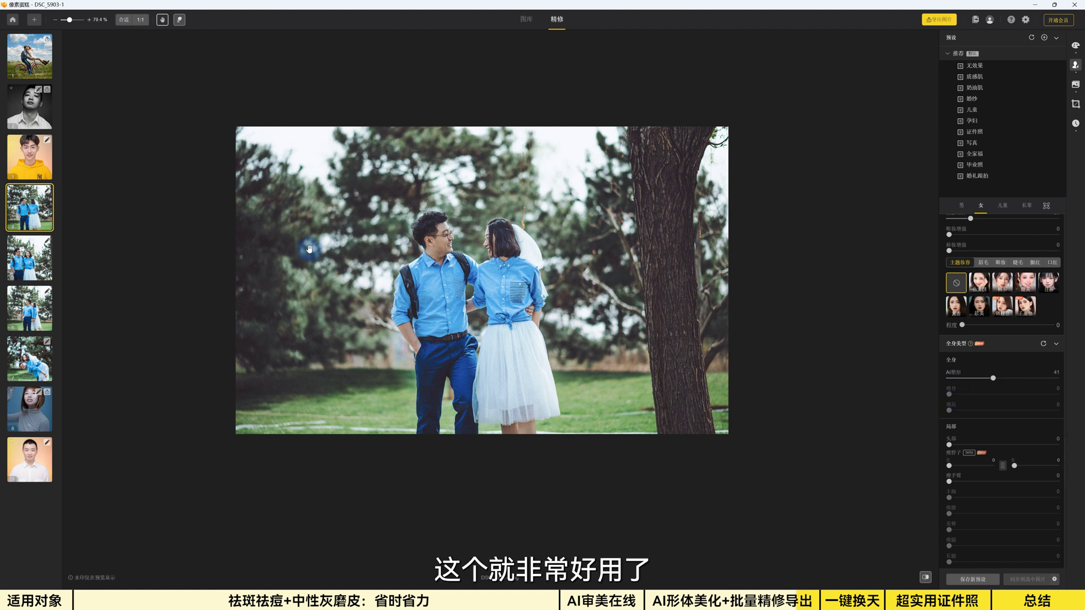
# Step: Reshape the woman's veil, arm and skirt outline with Liquify strokes in the couple photo
pyautogui.click(178, 20)
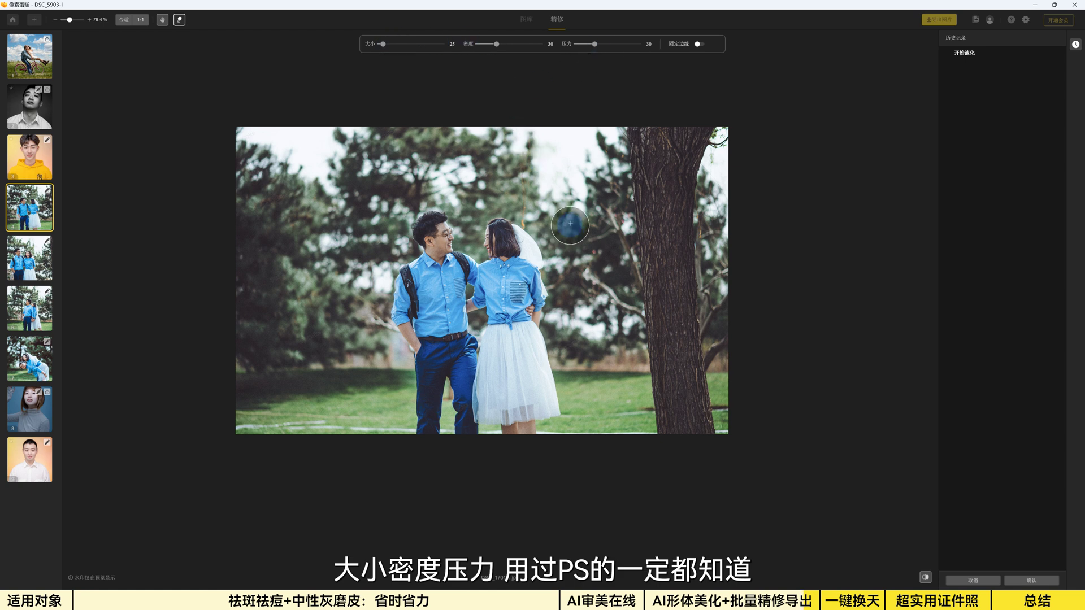
pyautogui.moveTo(541, 244); pyautogui.dragTo(515, 242)
pyautogui.scroll(5, 530, 239)
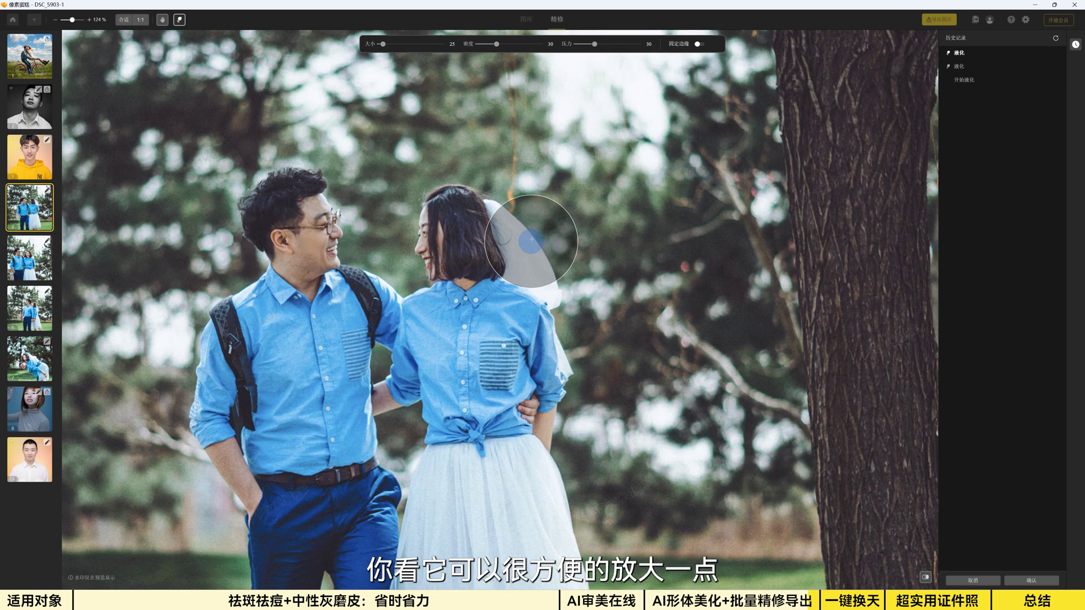
pyautogui.moveTo(556, 282)
pyautogui.mouseDown()
pyautogui.moveTo(581, 314)
pyautogui.moveTo(565, 369)
pyautogui.moveTo(586, 428)
pyautogui.moveTo(617, 460)
pyautogui.mouseUp()
pyautogui.scroll(-3, 593, 418)
pyautogui.moveTo(566, 376)
pyautogui.mouseDown()
pyautogui.moveTo(562, 334)
pyautogui.moveTo(562, 411)
pyautogui.mouseUp()
pyautogui.scroll(-2, 588, 323)
pyautogui.scroll(-3, 588, 323)
pyautogui.moveTo(588, 322)
pyautogui.mouseDown()
pyautogui.moveTo(576, 333)
pyautogui.moveTo(627, 322)
pyautogui.mouseUp()
pyautogui.scroll(-2, 627, 322)
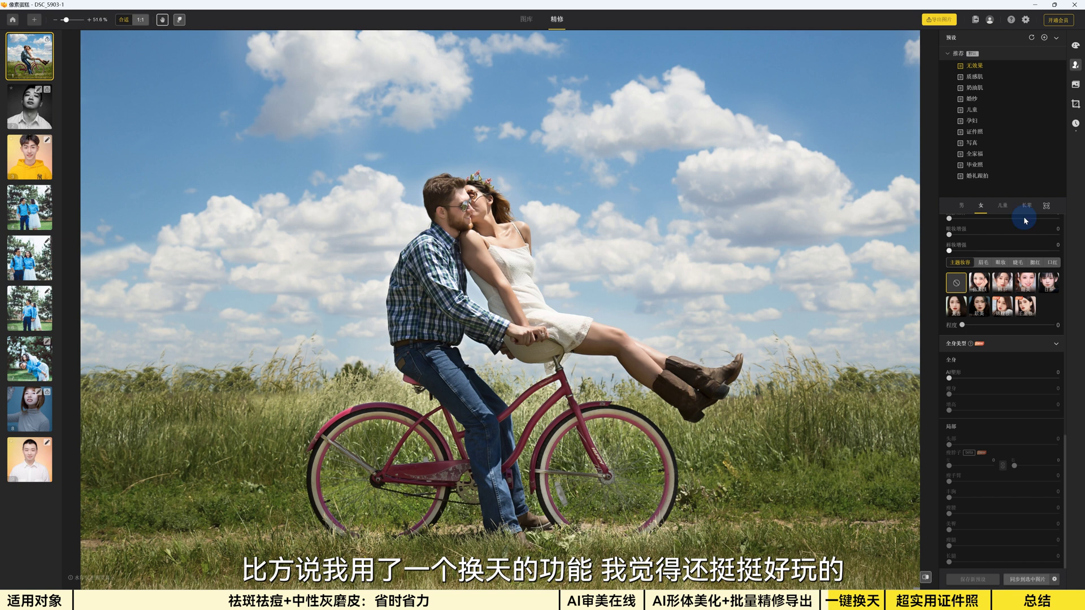
# Step: Replace the blue sky in the couple-on-bicycle photo with an orange sunset cloud sky using 换天空
pyautogui.click(1075, 87)
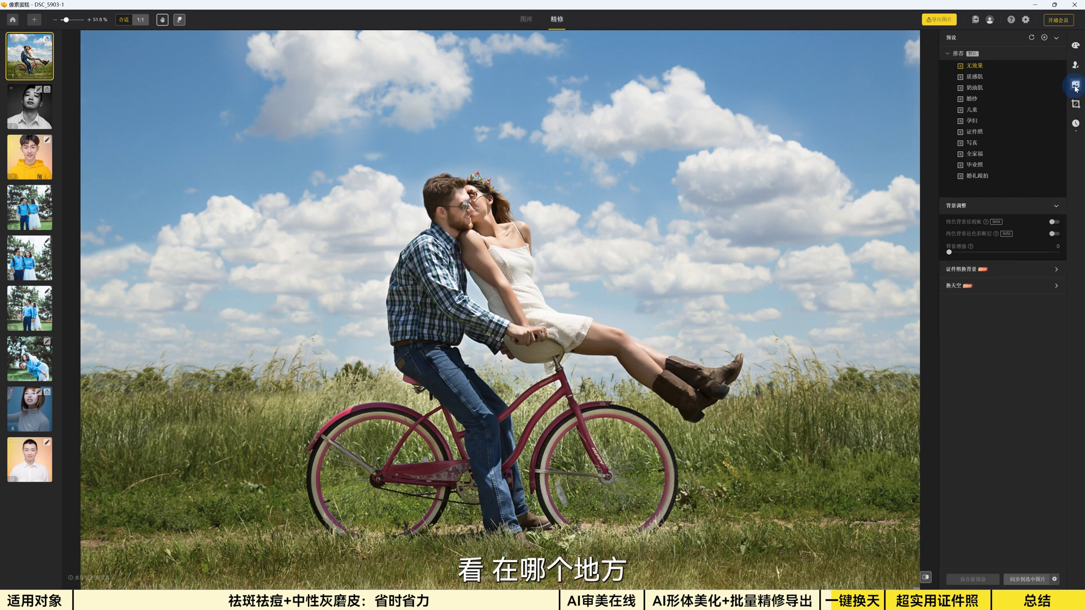
pyautogui.click(974, 287)
pyautogui.scroll(-3, 983, 402)
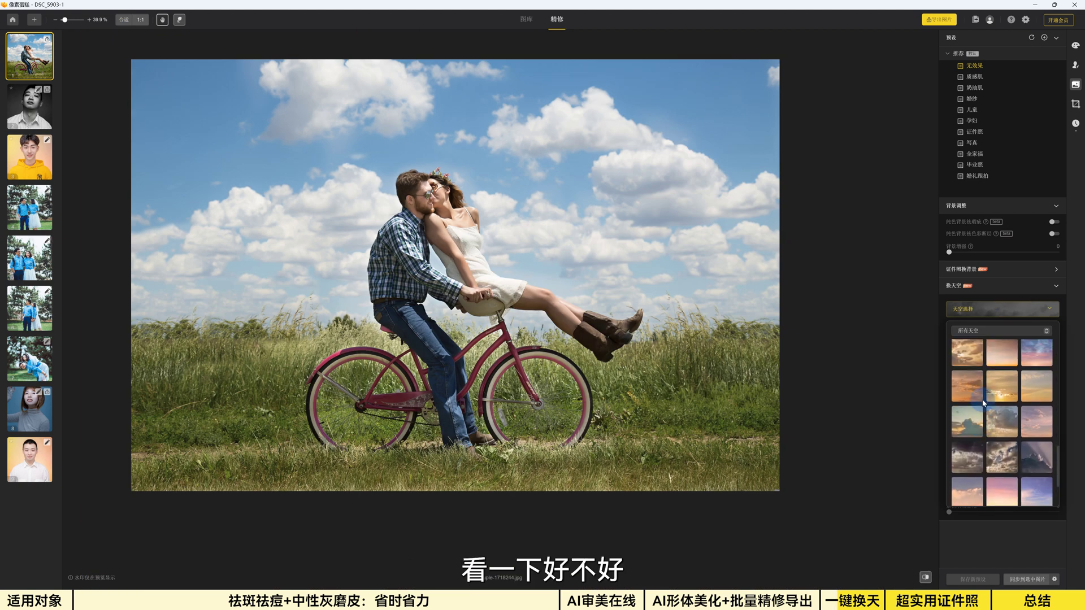
pyautogui.click(974, 390)
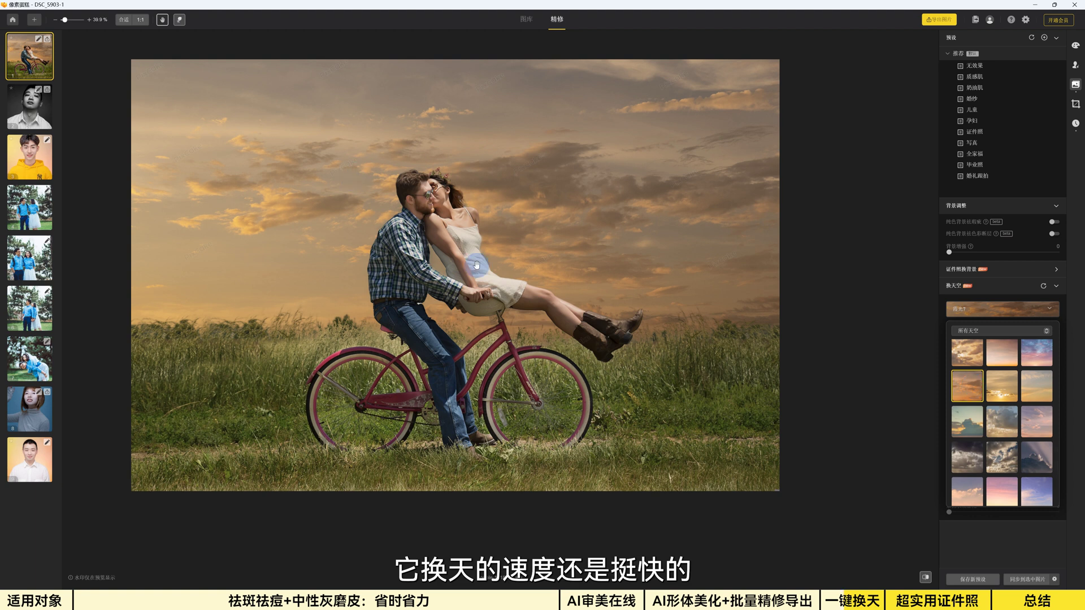
# Step: Set 人物色彩（偏向天空） to -69 in the sky replacement of the couple-on-bicycle photo, leaving the scenery colour at 0
pyautogui.click(450, 228)
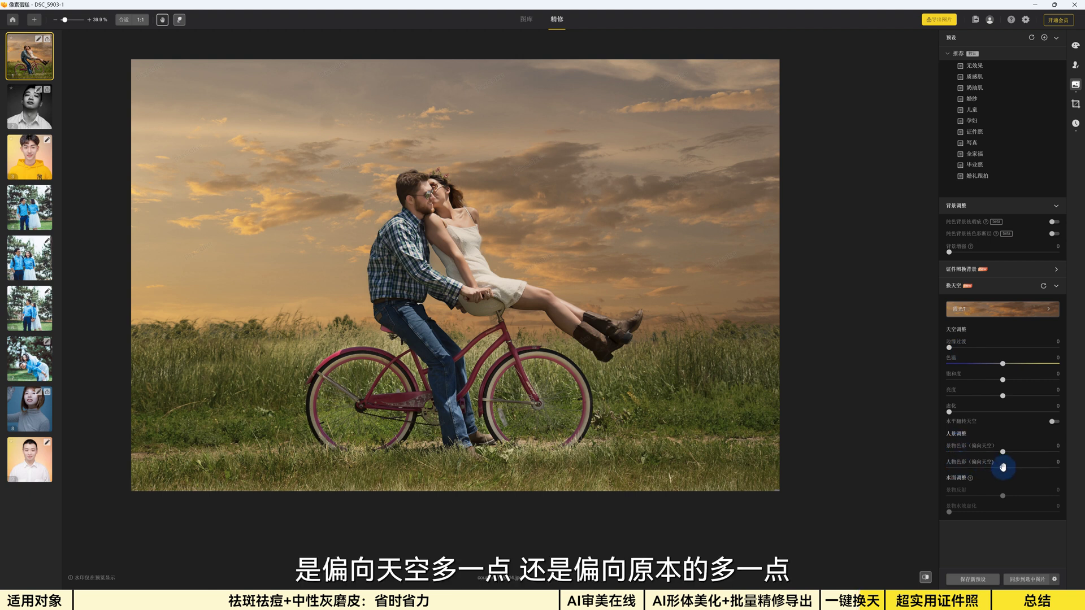
pyautogui.moveTo(1001, 468); pyautogui.dragTo(921, 460)
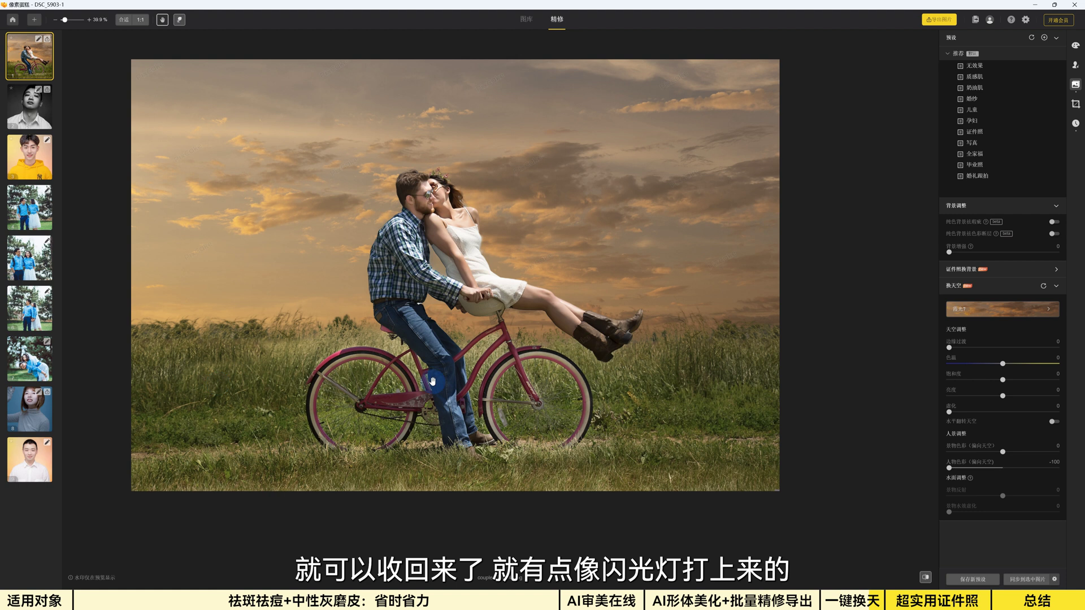
pyautogui.moveTo(950, 467); pyautogui.dragTo(966, 467)
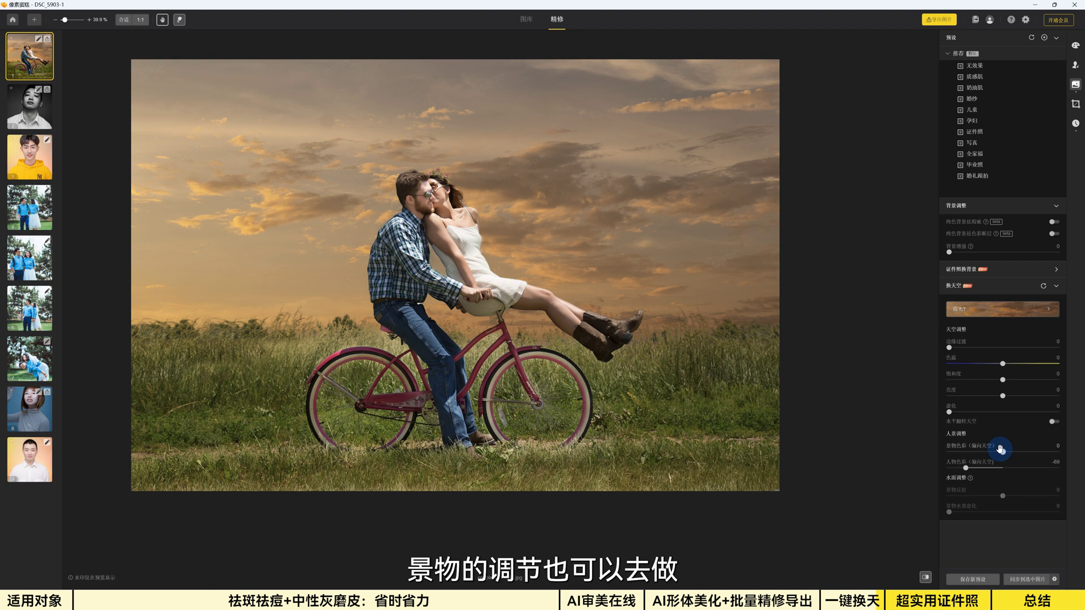
pyautogui.moveTo(1000, 451)
pyautogui.mouseDown()
pyautogui.moveTo(1031, 452)
pyautogui.moveTo(949, 451)
pyautogui.moveTo(1003, 450)
pyautogui.mouseUp()
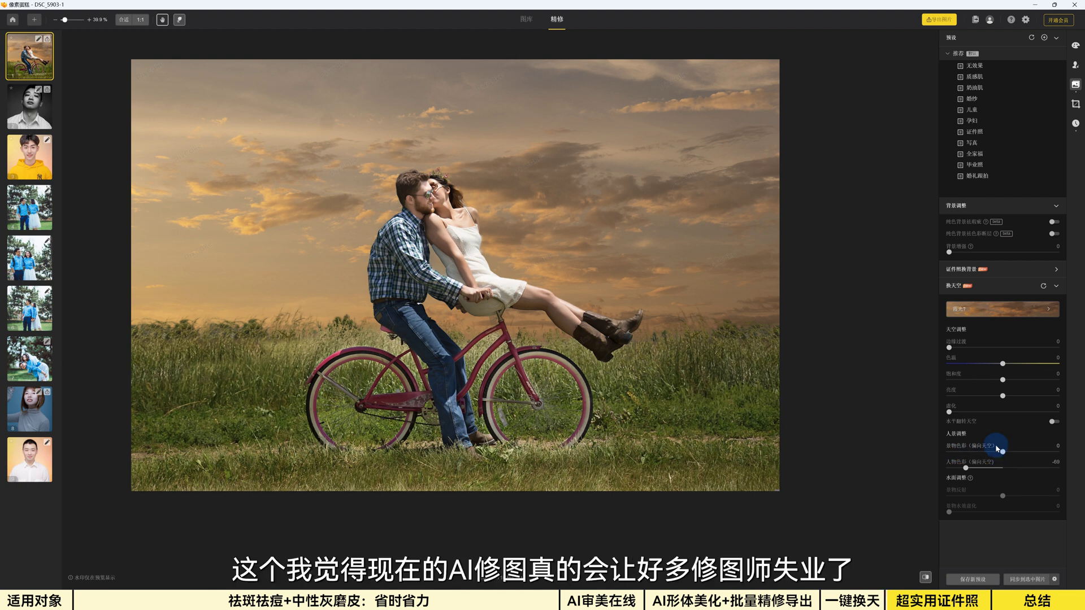
pyautogui.click(981, 348)
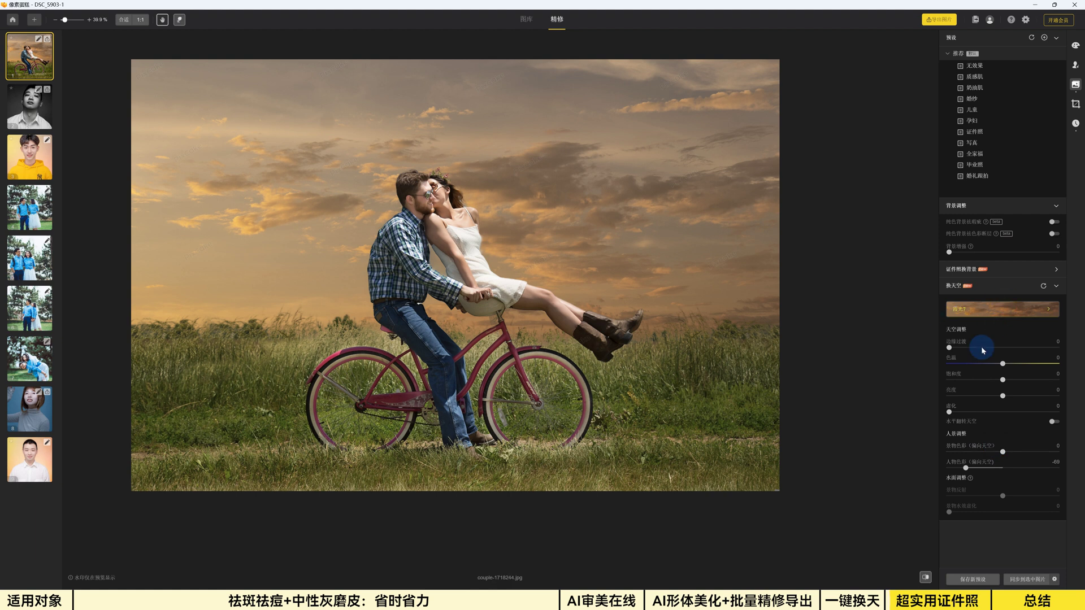
# Step: Open the white-shirt man's portrait and compare his face with and without the strengthened facial contouring under 妆容调整
pyautogui.click(23, 465)
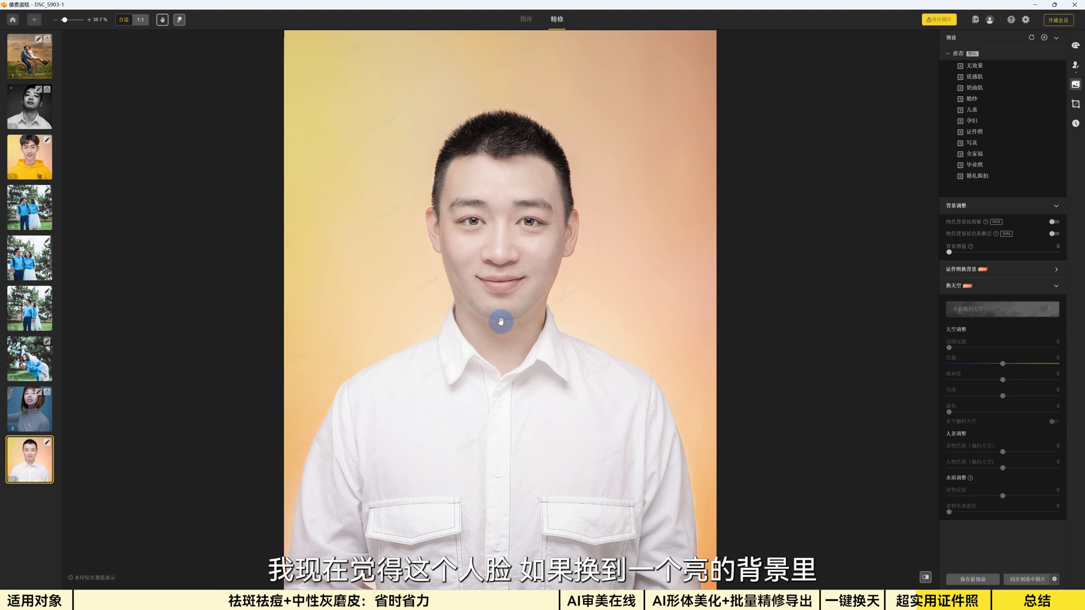
pyautogui.click(1075, 66)
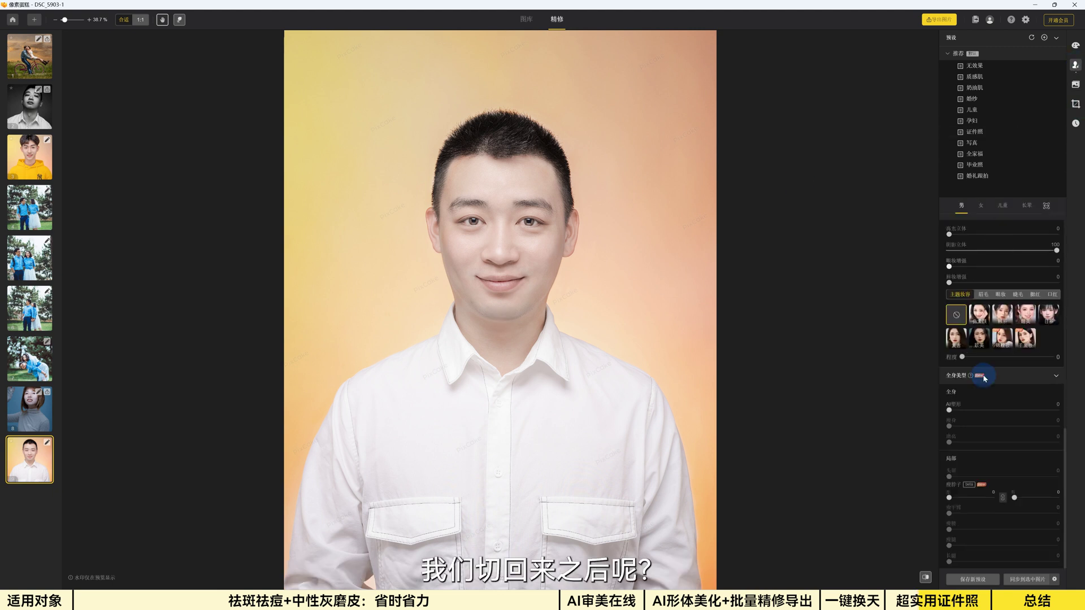
pyautogui.scroll(4, 969, 243)
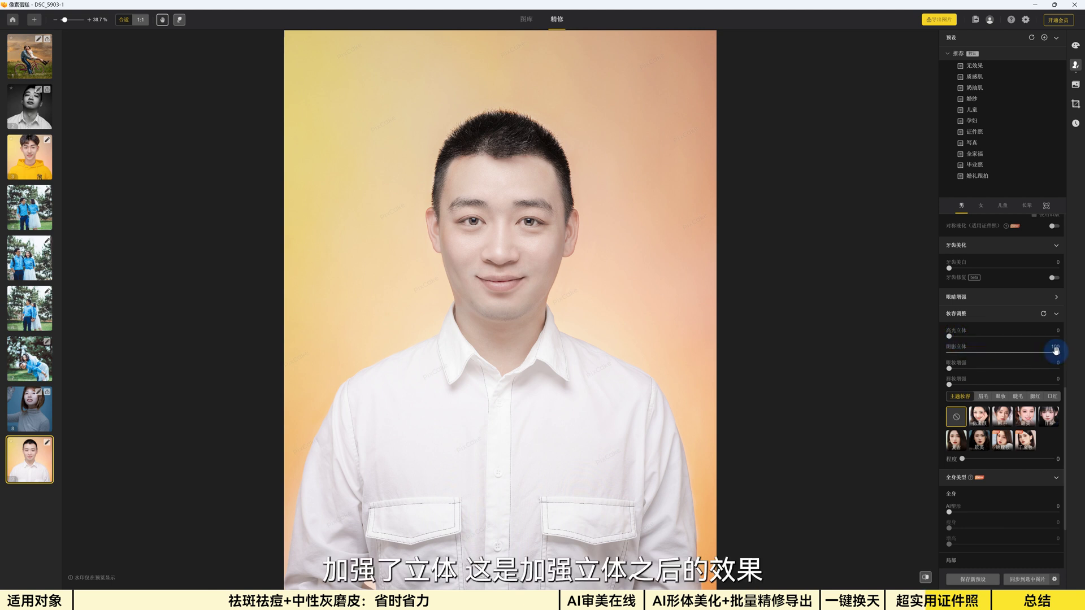
pyautogui.moveTo(1055, 350); pyautogui.dragTo(949, 352)
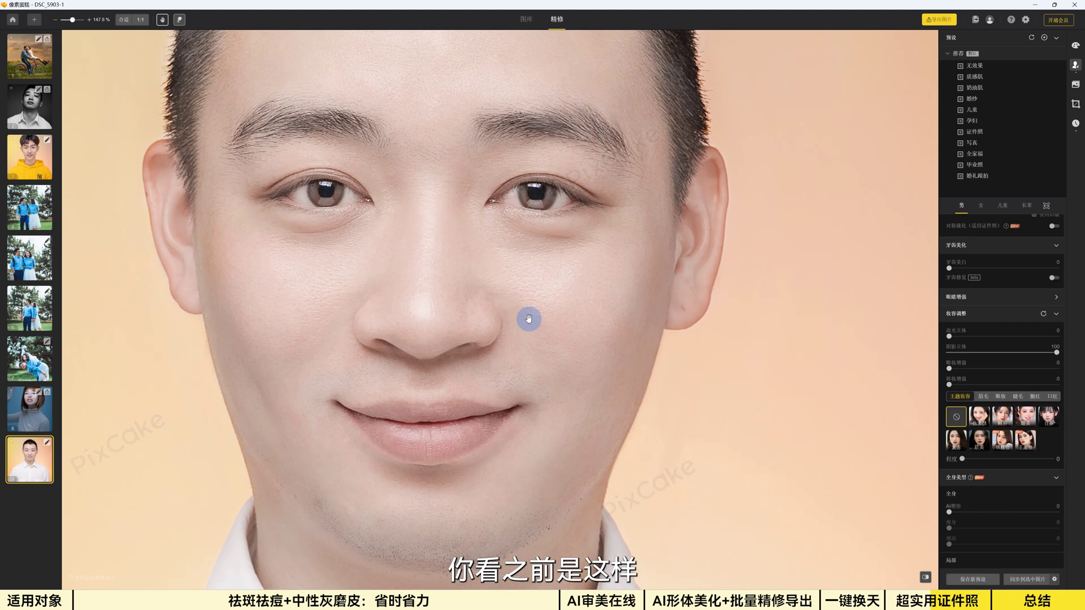
pyautogui.press('\\')
pyautogui.press('\\')
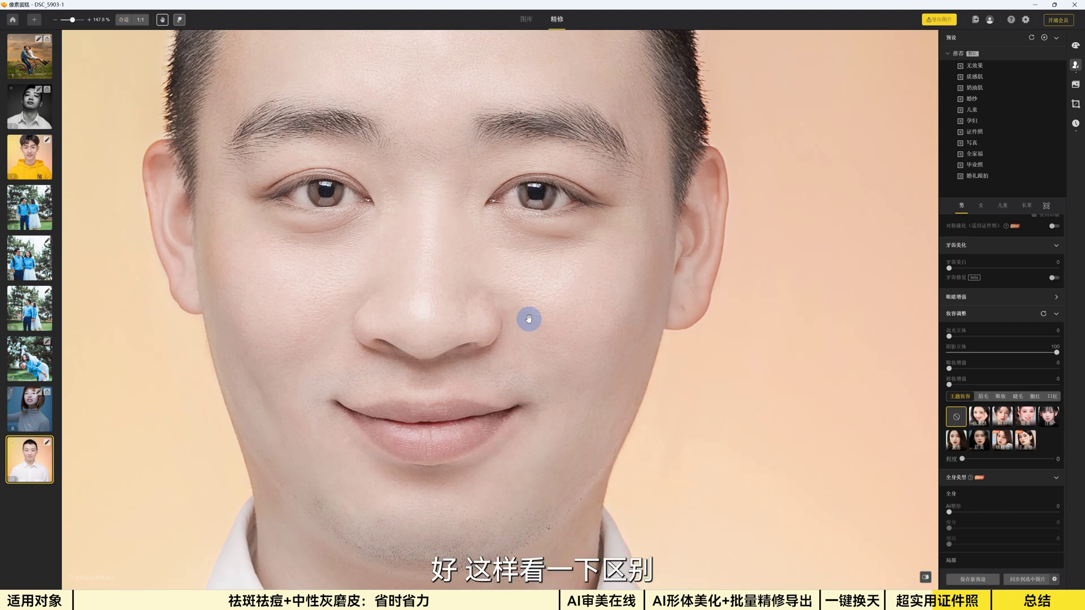
pyautogui.press('\\')
pyautogui.press('\\')
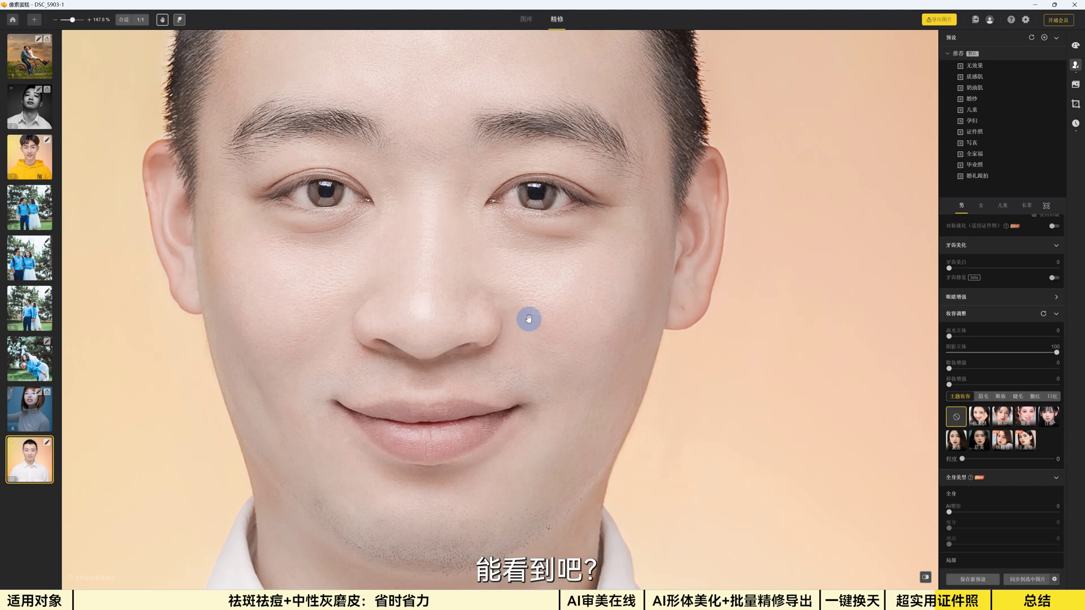
pyautogui.scroll(-5, 528, 319)
pyautogui.moveTo(426, 290); pyautogui.dragTo(484, 242)
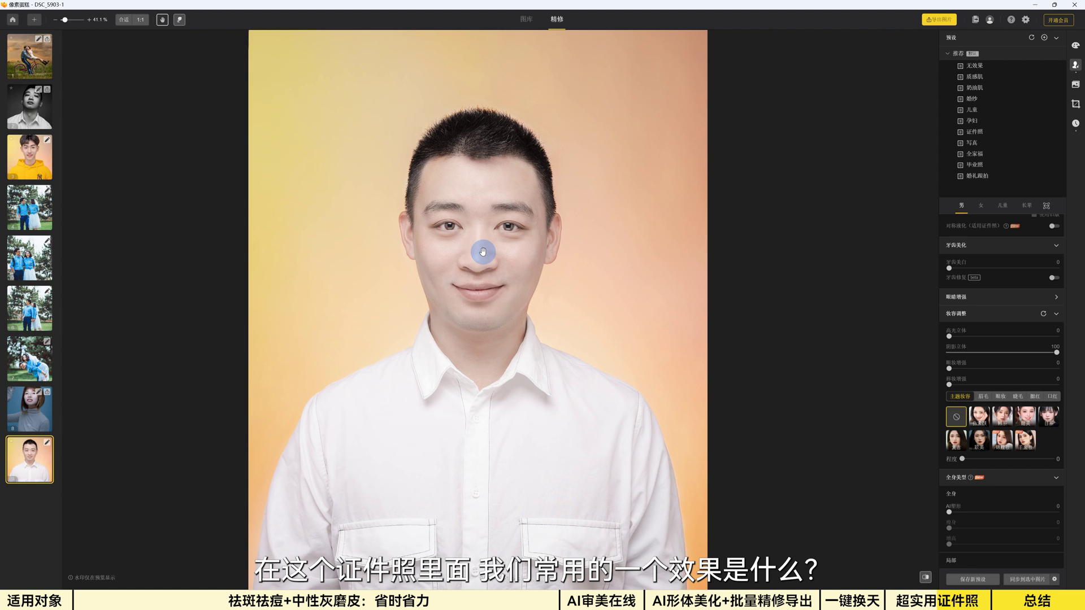
pyautogui.scroll(-1, 482, 251)
pyautogui.scroll(2, 482, 251)
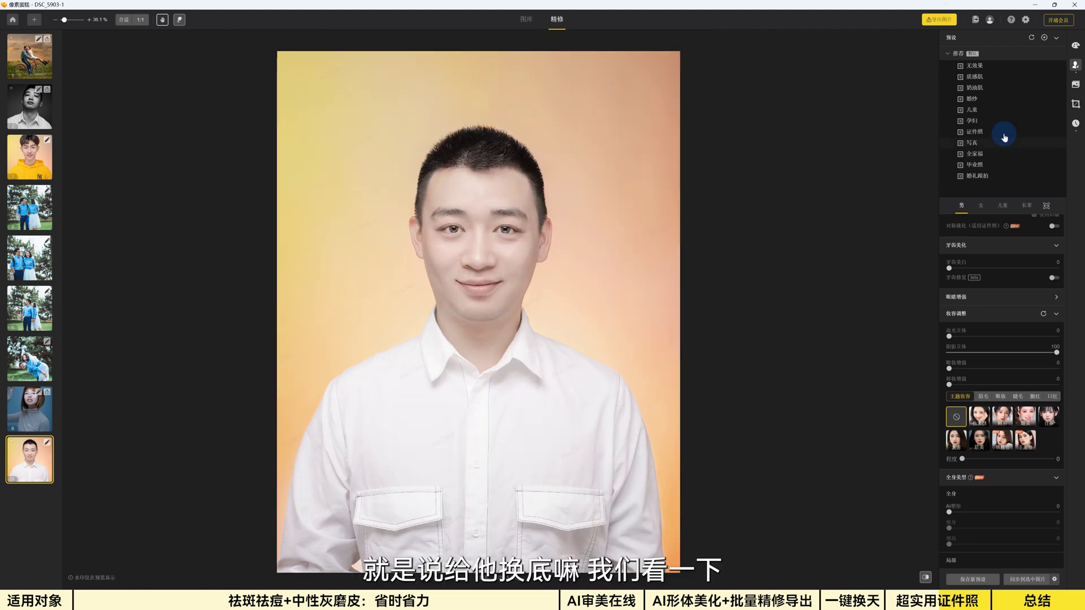
# Step: Try a dark red and a blue background on the white-shirt man's portrait with 证件照换背景, checking the hair and face edges
pyautogui.click(1075, 86)
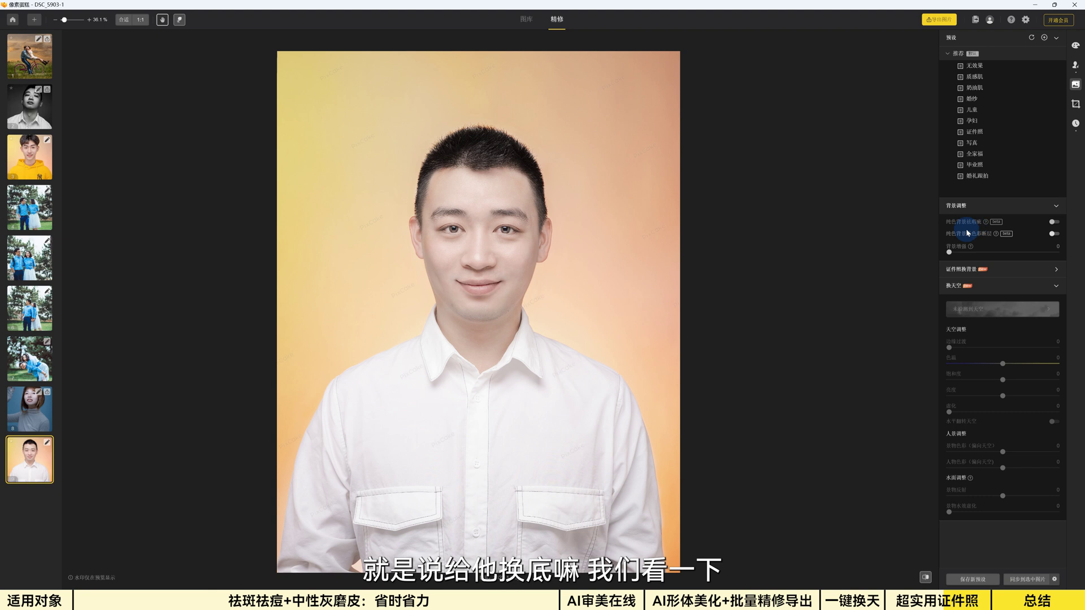
pyautogui.click(966, 269)
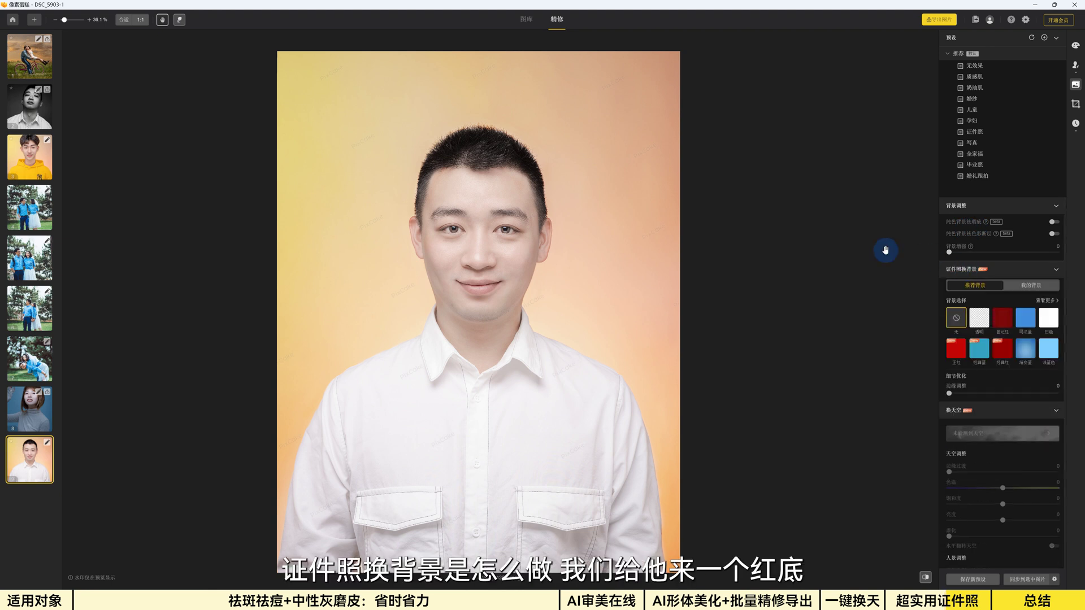
pyautogui.click(1002, 317)
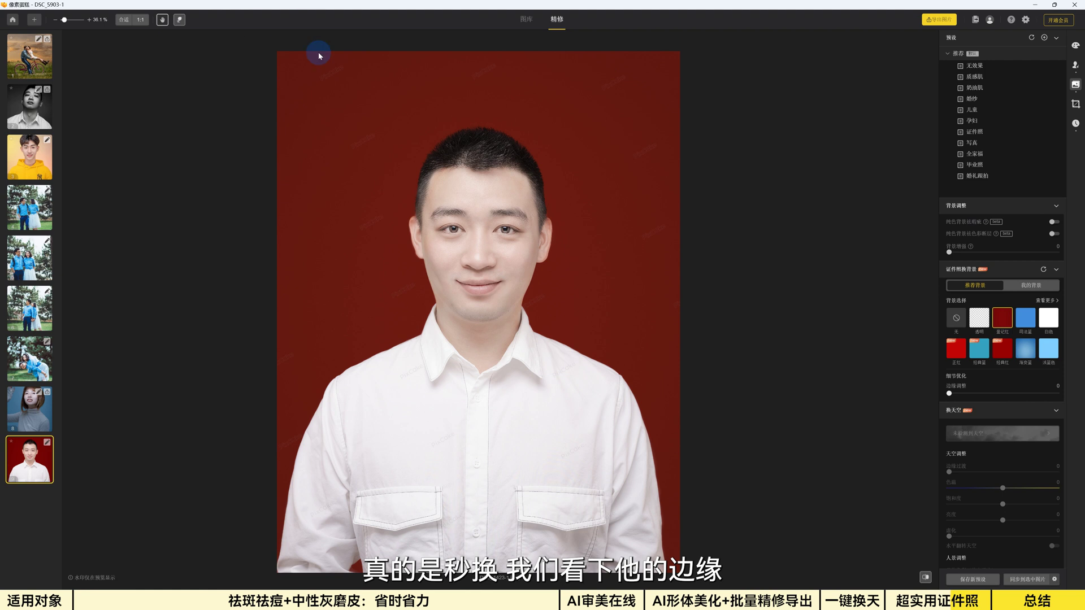
pyautogui.scroll(5, 427, 116)
pyautogui.moveTo(484, 164); pyautogui.dragTo(480, 253)
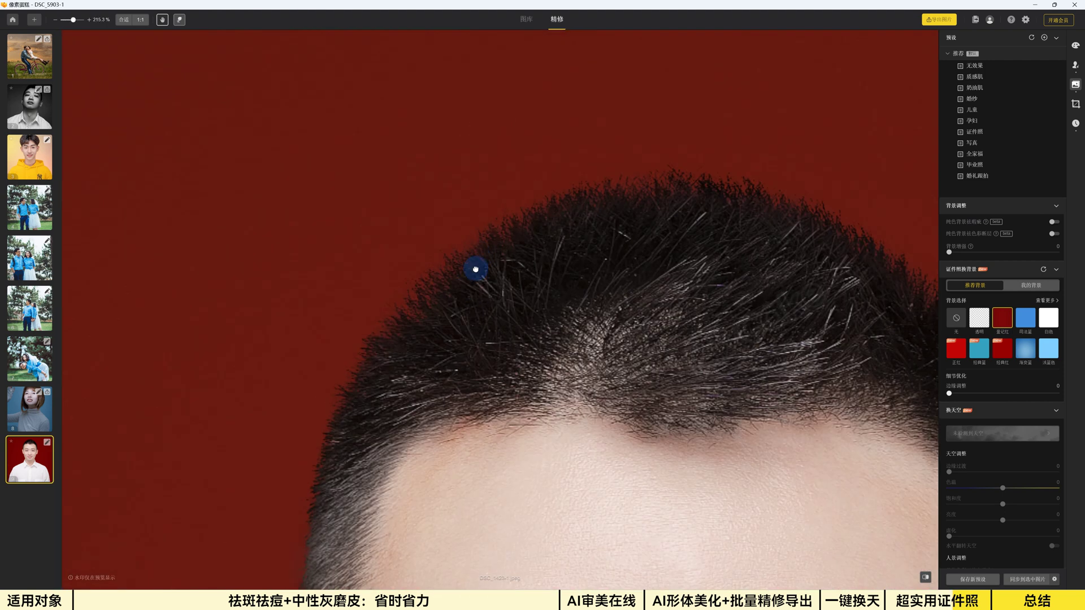
pyautogui.scroll(2, 424, 259)
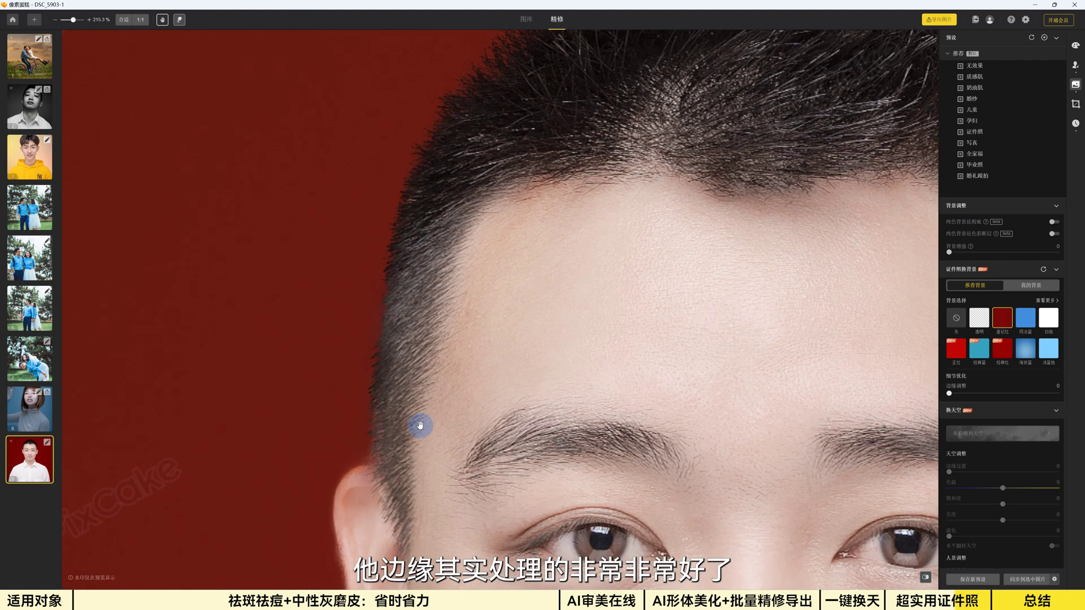
pyautogui.moveTo(416, 426); pyautogui.dragTo(346, 235)
pyautogui.moveTo(393, 490); pyautogui.dragTo(320, 237)
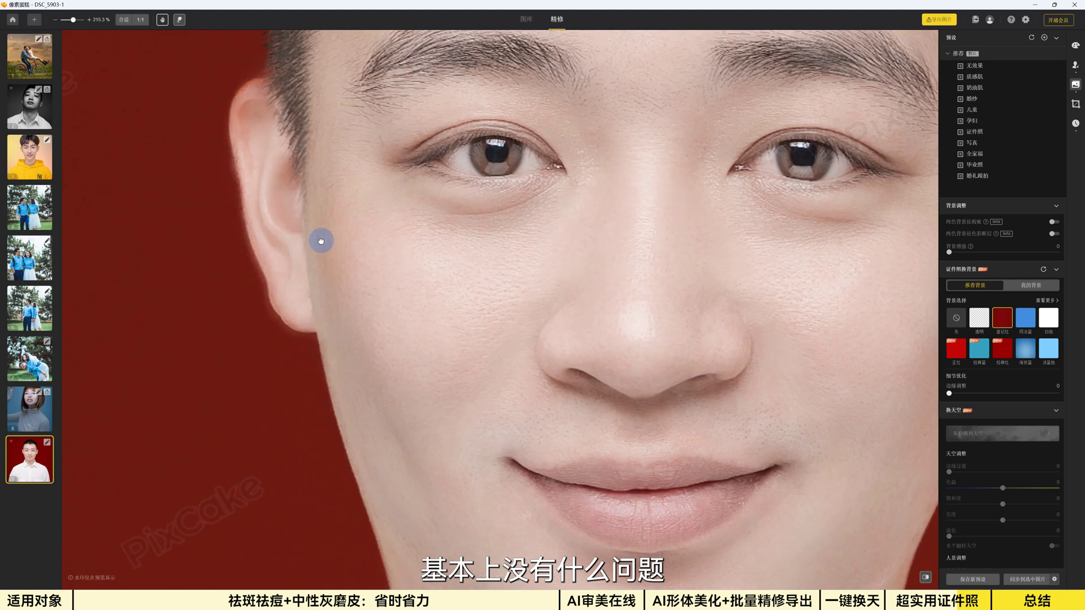
pyautogui.moveTo(371, 397); pyautogui.dragTo(289, 235)
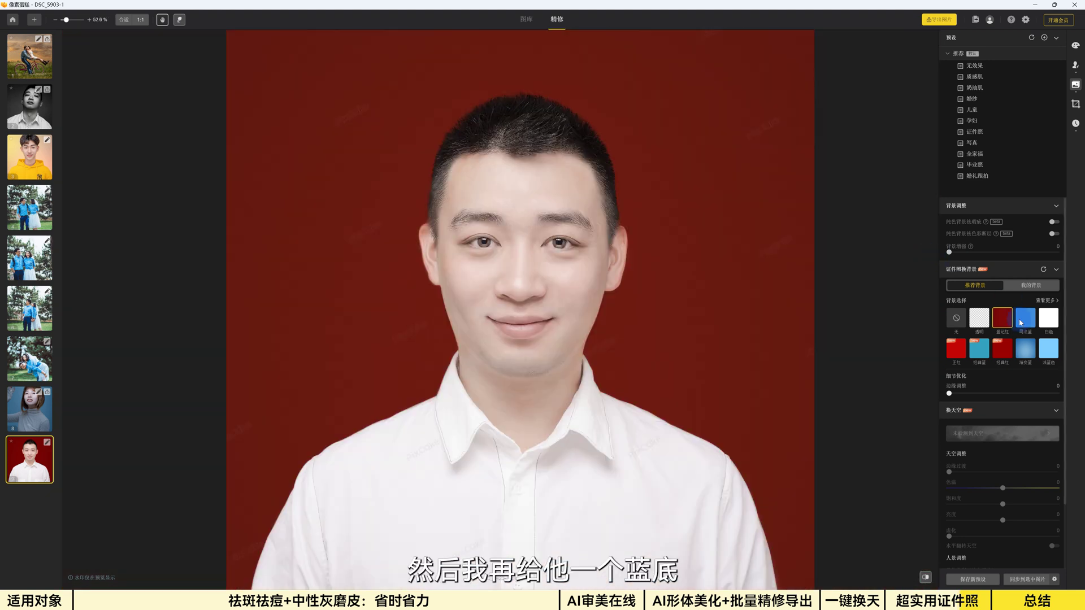
pyautogui.click(1022, 324)
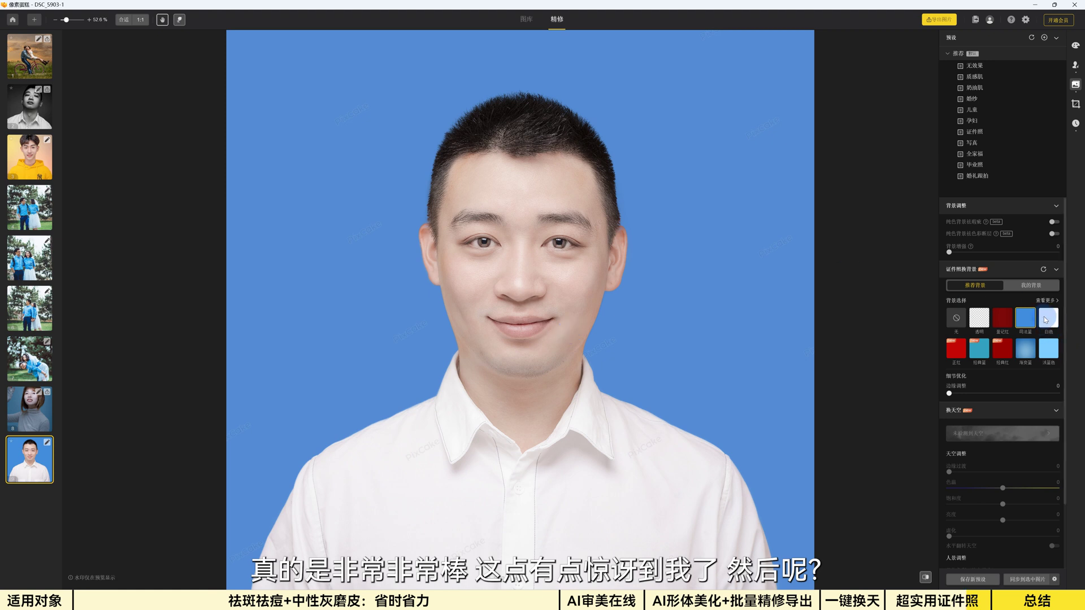
# Step: Apply the custom purple-and-red smoke background from 我的背景 to the white-shirt man's portrait
pyautogui.click(1030, 287)
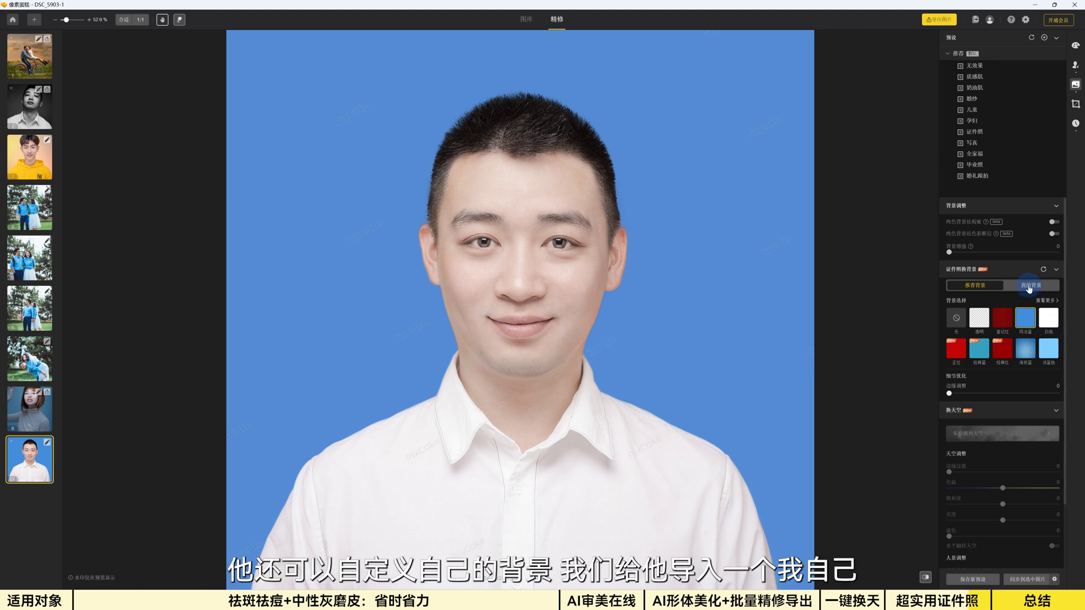
pyautogui.click(1002, 318)
pyautogui.scroll(-4, 498, 272)
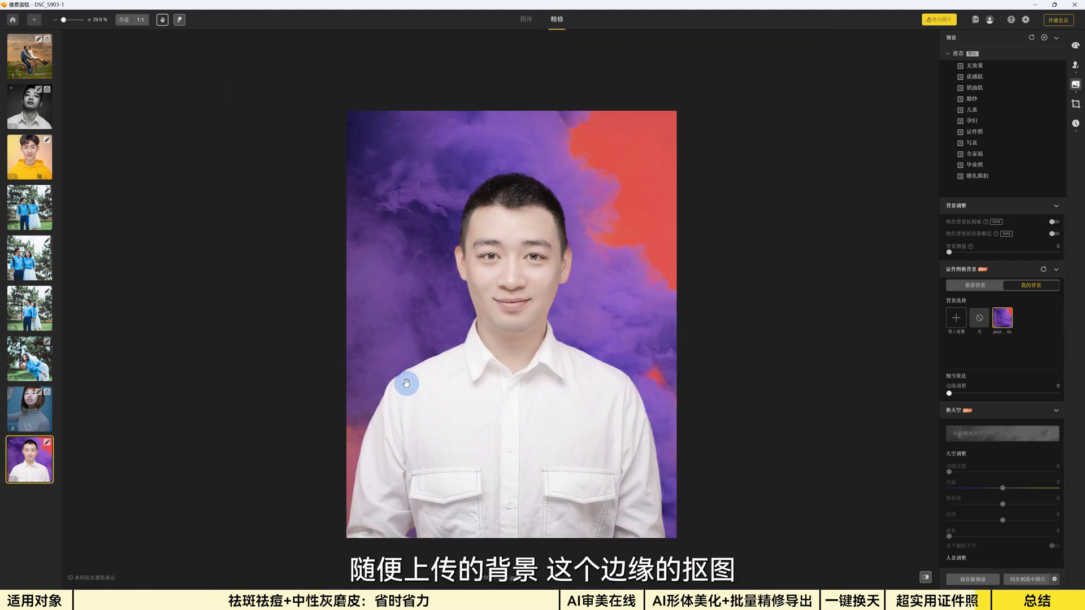
# Step: Set the cutout's edge adjustment (边缘调整) to 31, check the whole portrait, and close the membership packages window
pyautogui.scroll(12, 406, 381)
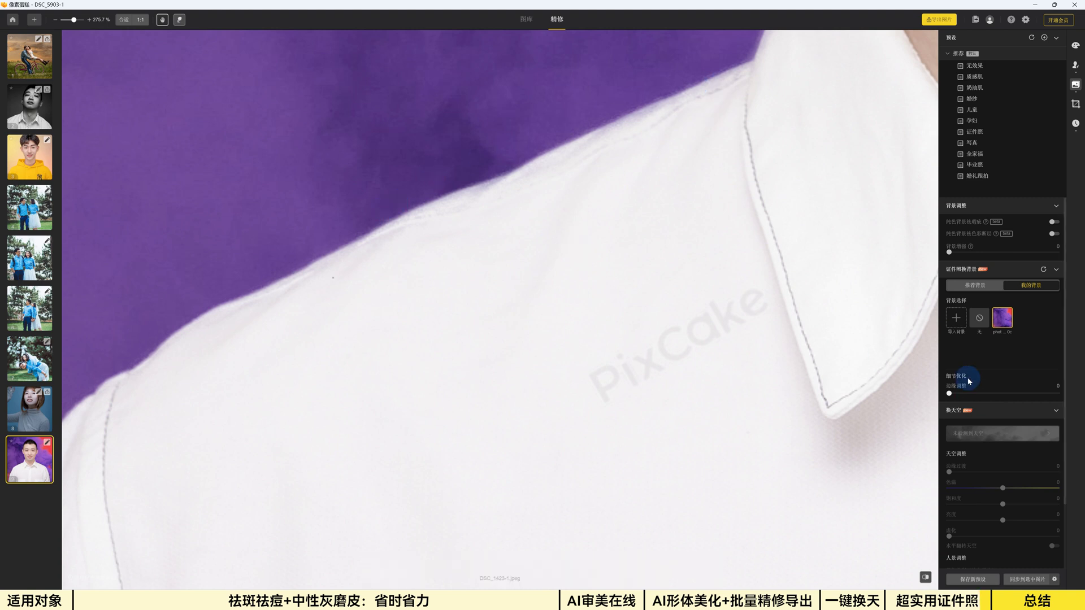
pyautogui.moveTo(949, 391); pyautogui.dragTo(982, 393)
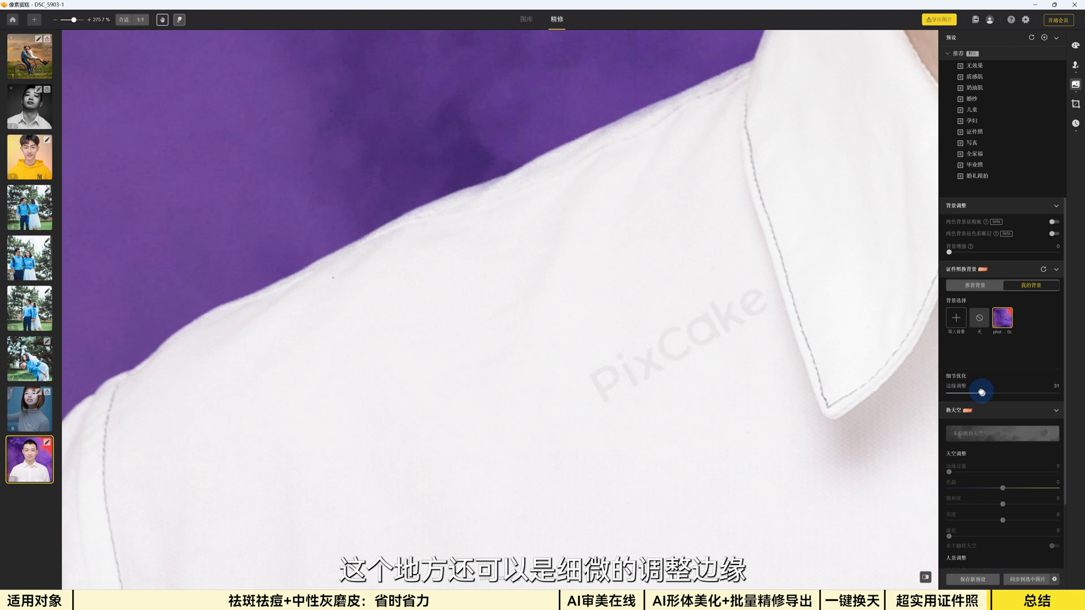
pyautogui.doubleClick(527, 277)
pyautogui.scroll(-3, 528, 278)
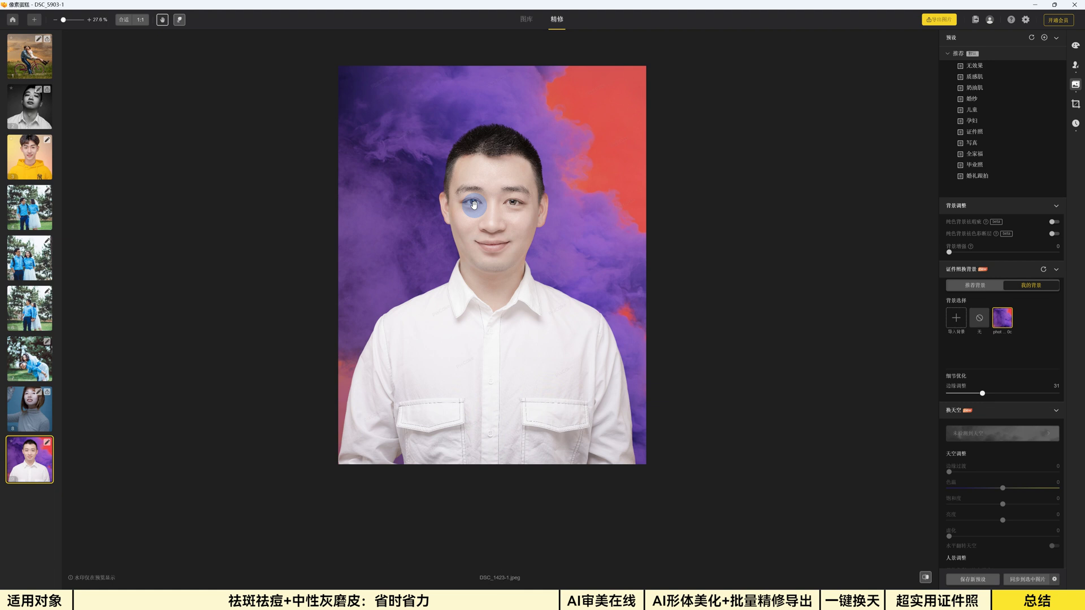
pyautogui.scroll(1, 378, 228)
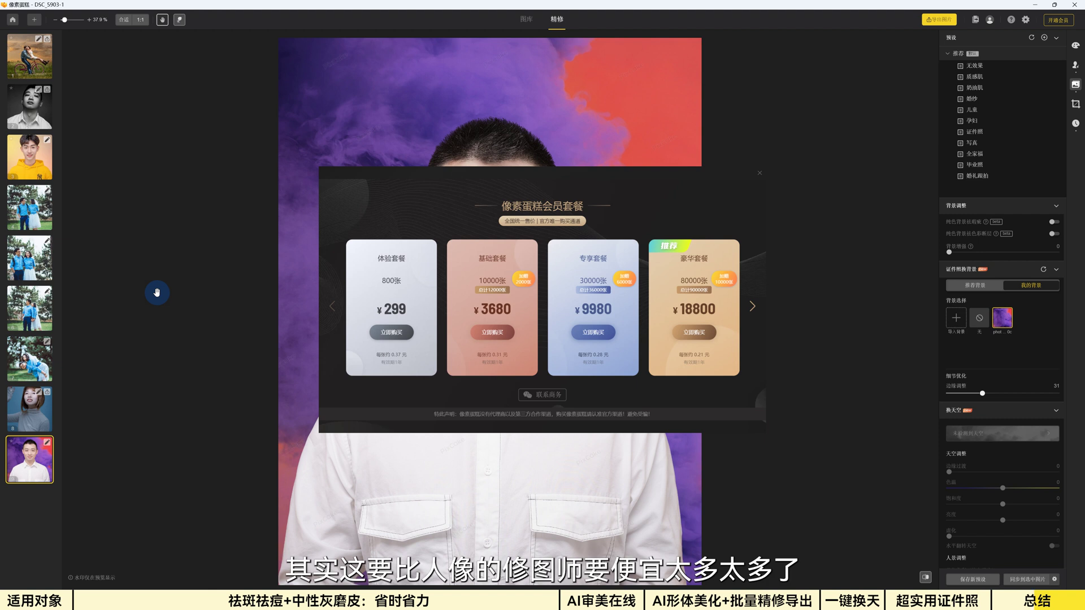
pyautogui.click(758, 174)
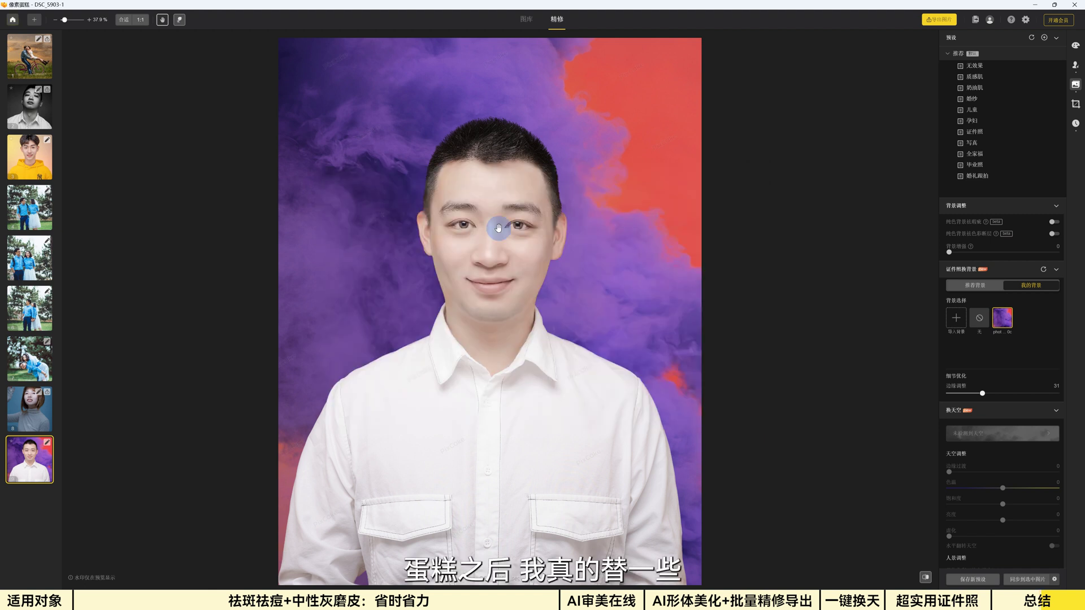